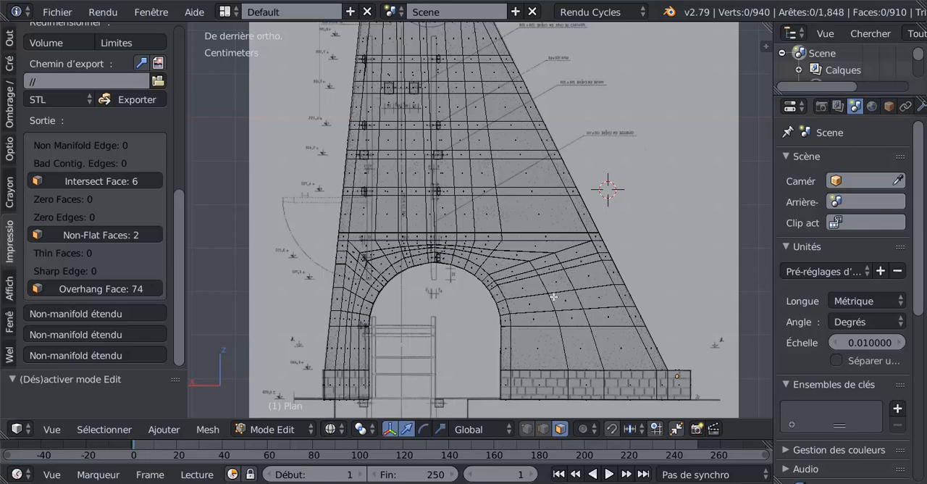
pyautogui.scroll(-2, 554, 297)
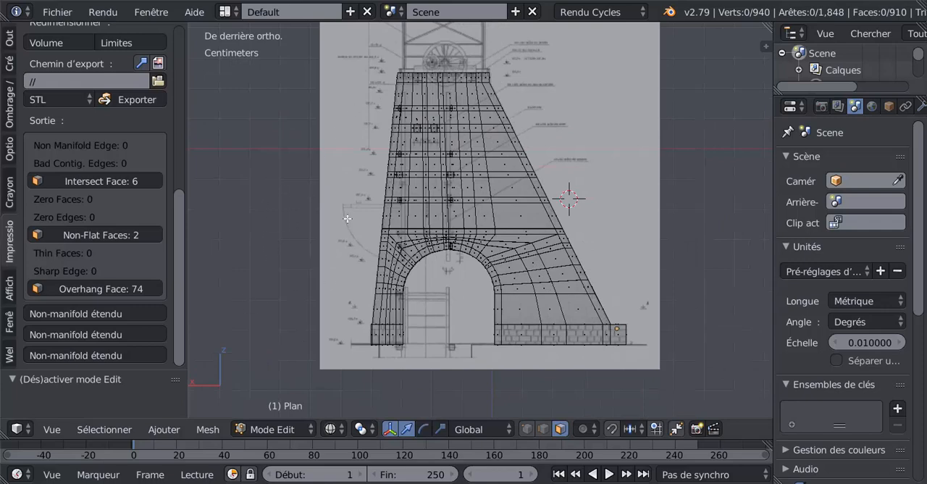
pyautogui.scroll(2, 347, 218)
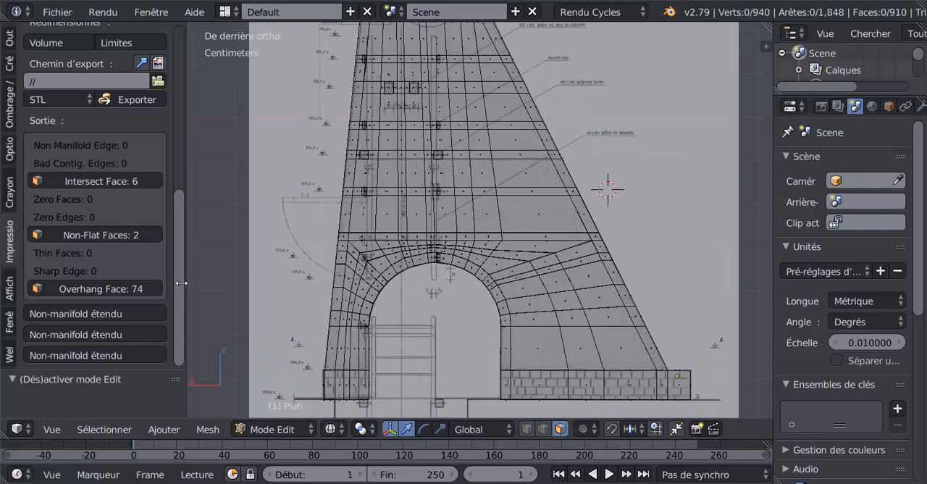
pyautogui.moveTo(174, 267); pyautogui.dragTo(191, 298)
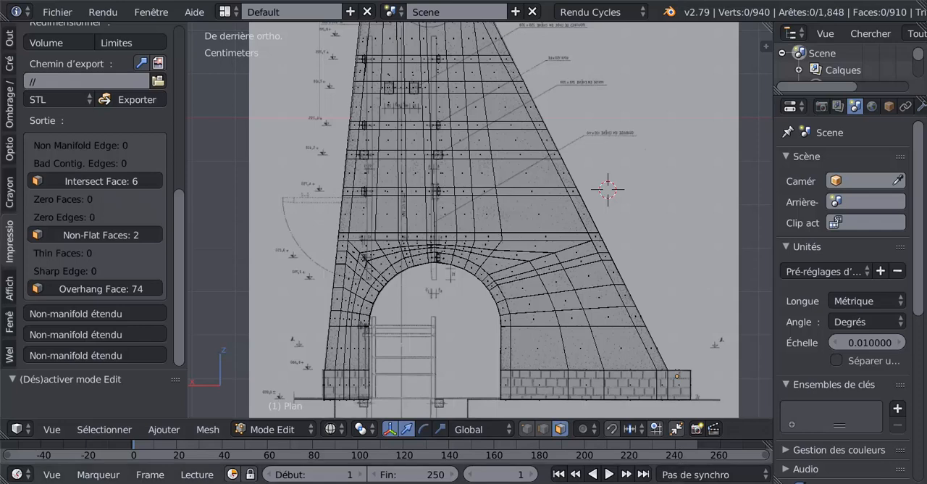
# Switch to the Blender window showing the tower with only its overhang faces selected and quit it without saving
pyautogui.moveTo(670, 482)
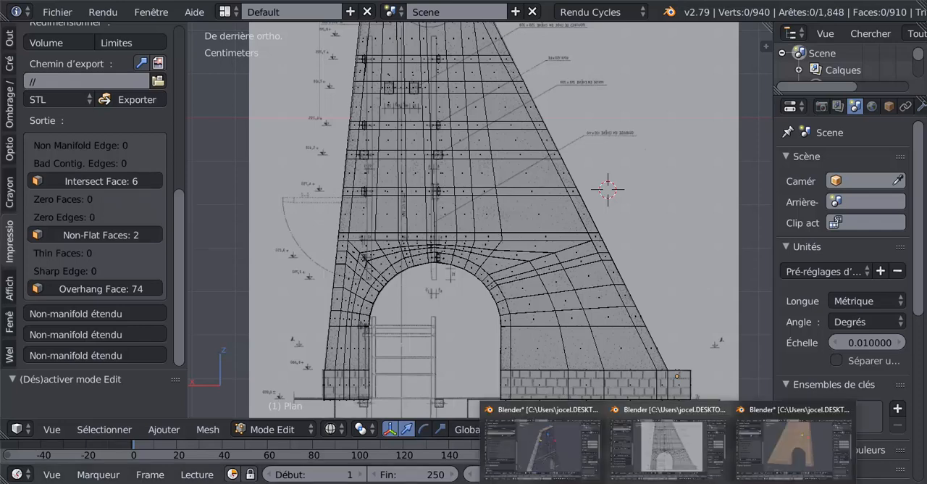
pyautogui.click(782, 439)
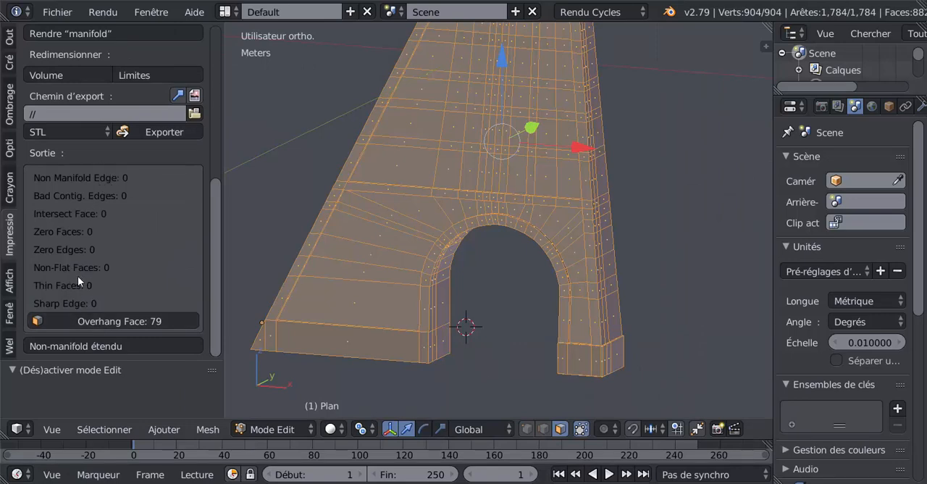
pyautogui.moveTo(670, 482)
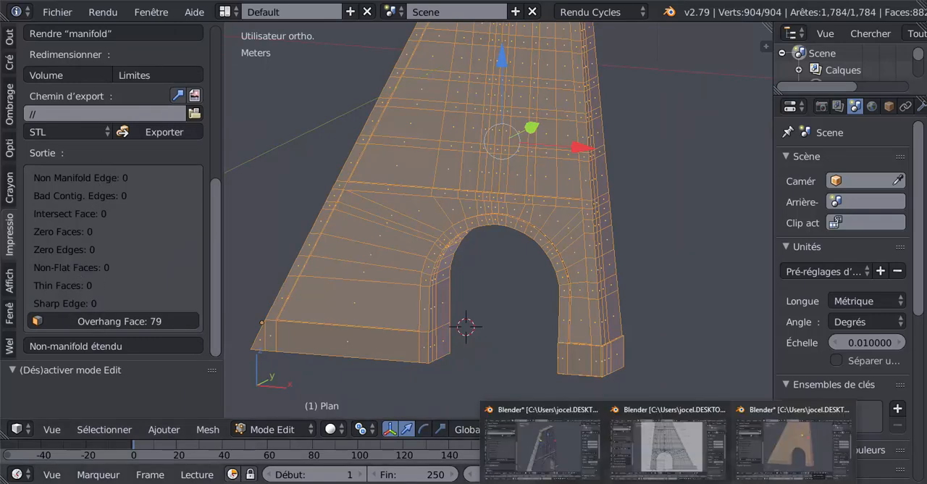
pyautogui.click(531, 460)
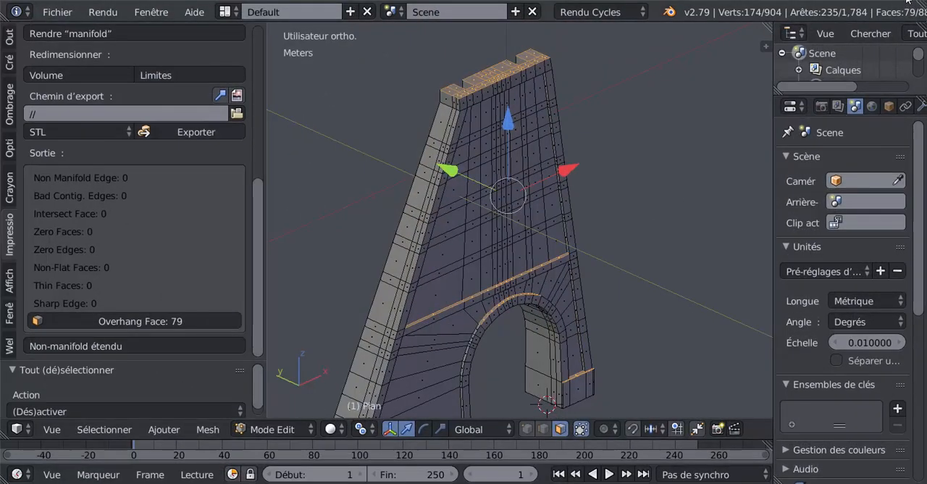
pyautogui.click(908, 2)
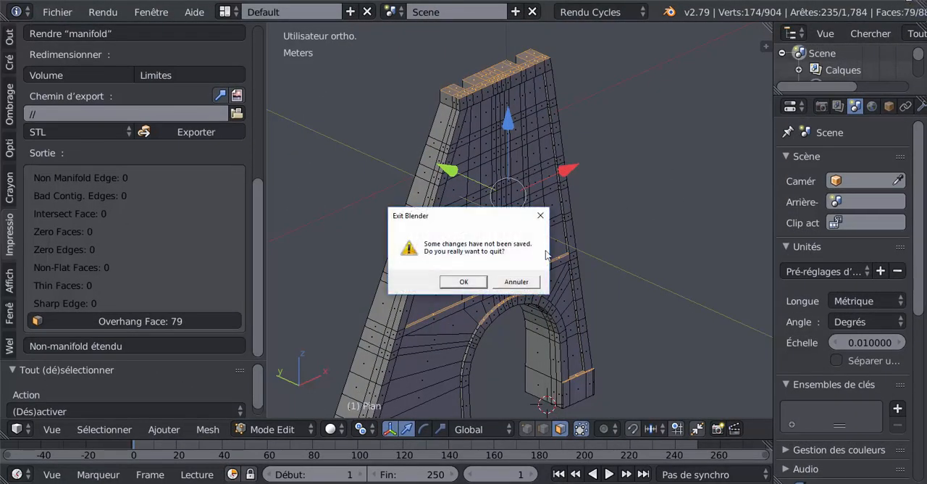
pyautogui.click(470, 282)
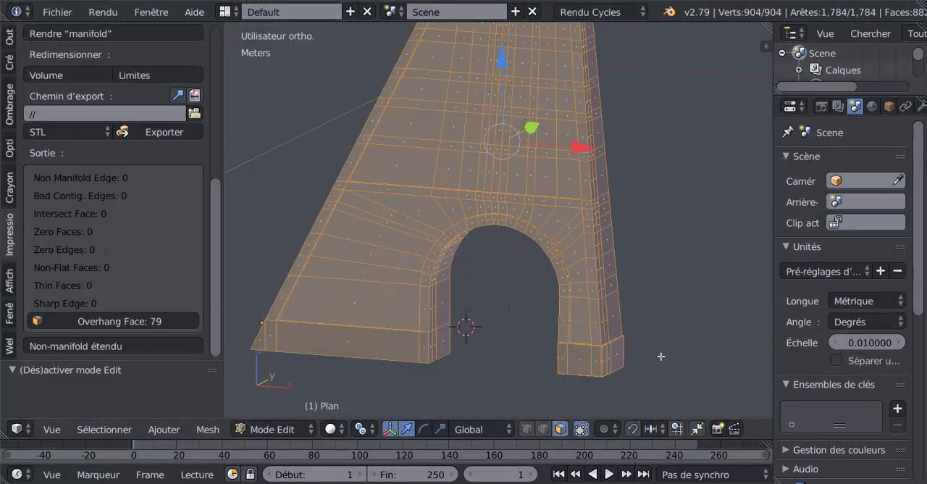
# Quit the other Blender window with the fully selected tower without saving, keeping the one with the reference plan open
pyautogui.scroll(-3, 658, 356)
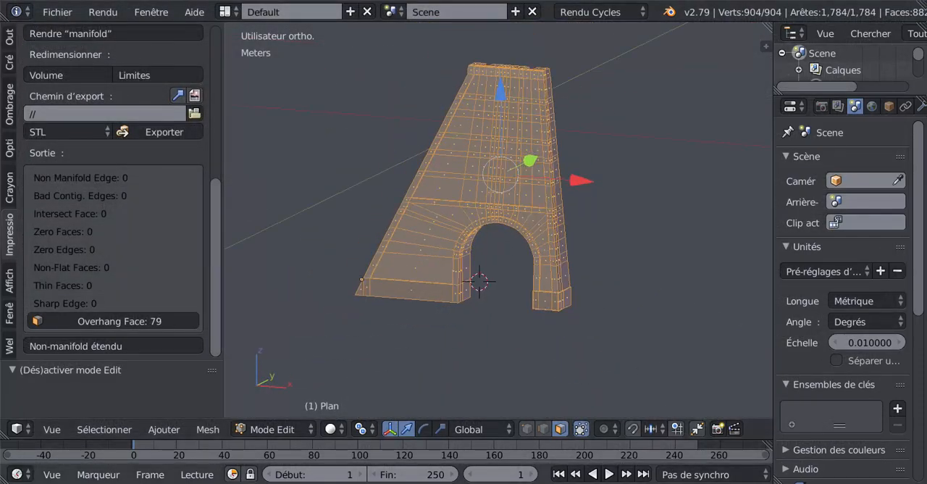
pyautogui.moveTo(666, 482)
pyautogui.click(619, 445)
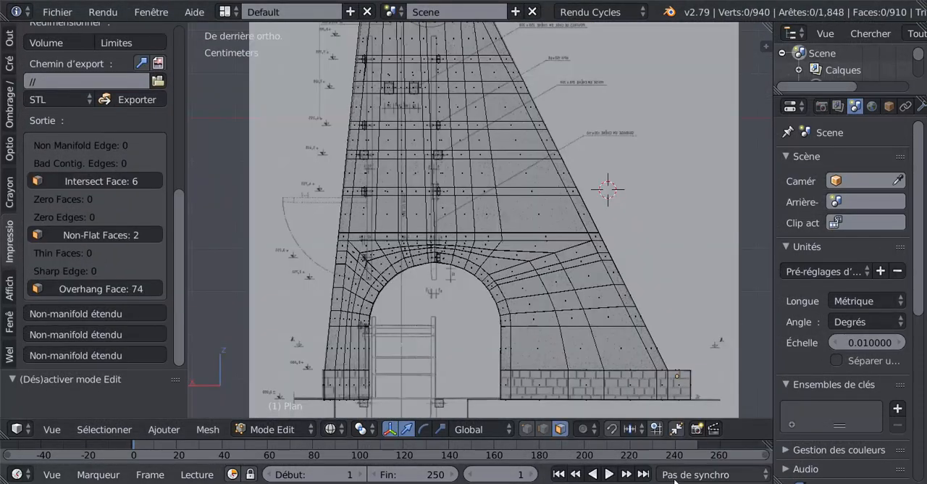
pyautogui.click(811, 441)
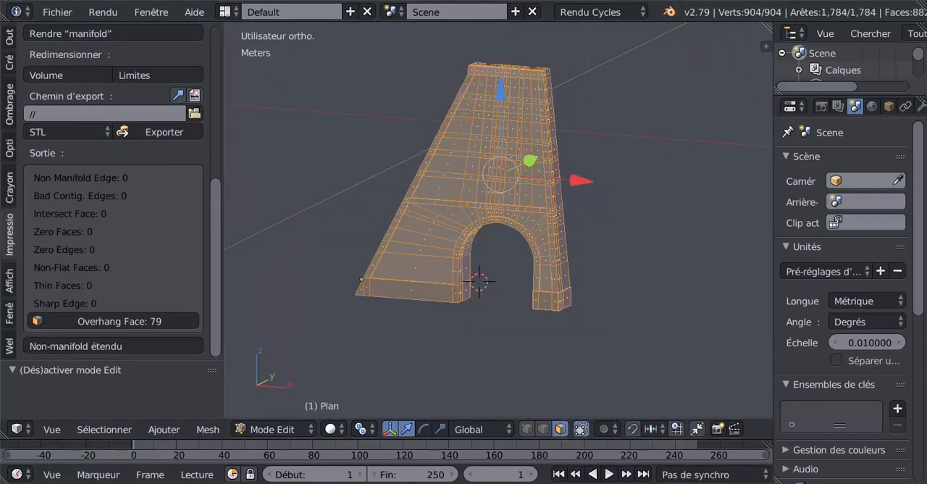
pyautogui.hotkey('ctrl', 'q')
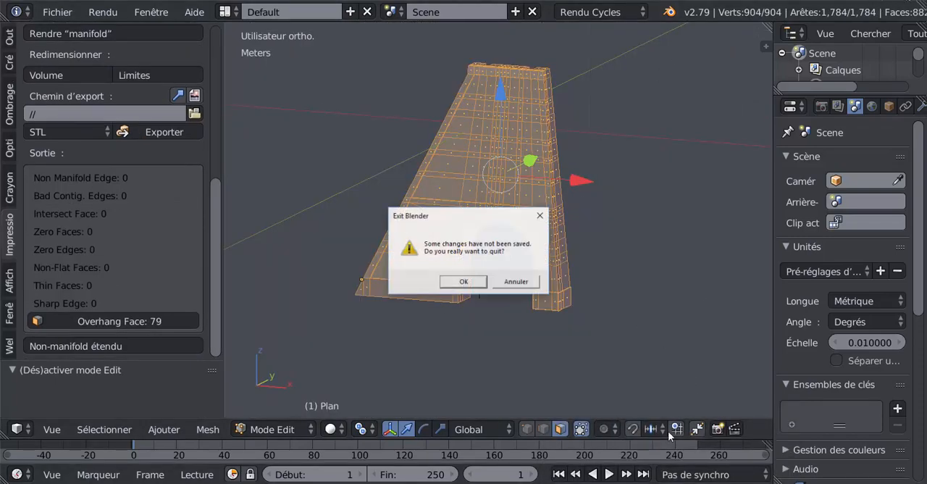
pyautogui.click(469, 283)
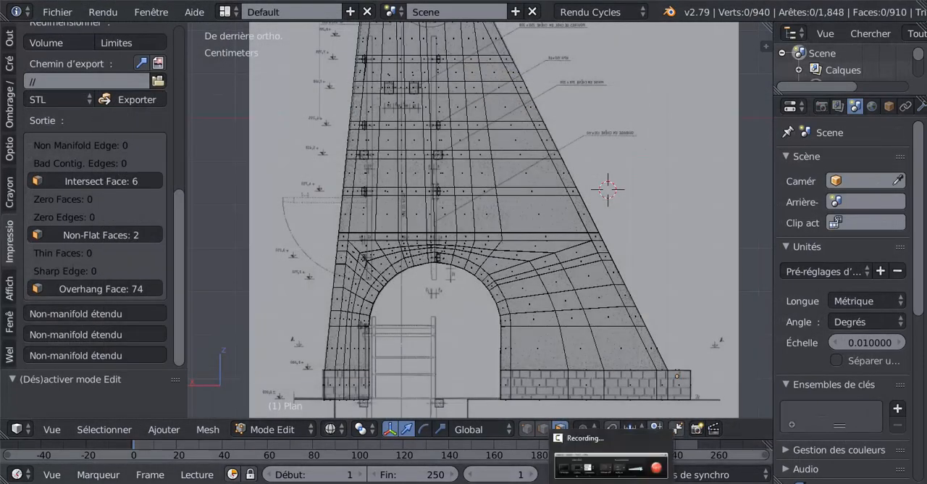
# Select the tower's intersecting faces from the 3D print check results and display the mesh in solid shading
pyautogui.moveTo(407, 202)
pyautogui.mouseDown(button='middle')
pyautogui.moveTo(451, 210)
pyautogui.moveTo(493, 265)
pyautogui.mouseUp(button='middle')
pyautogui.scroll(3, 494, 268)
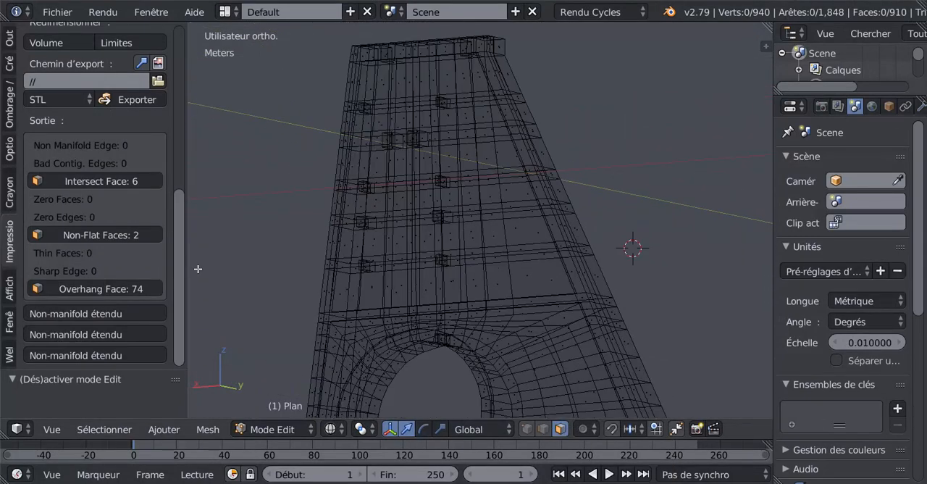
pyautogui.click(96, 182)
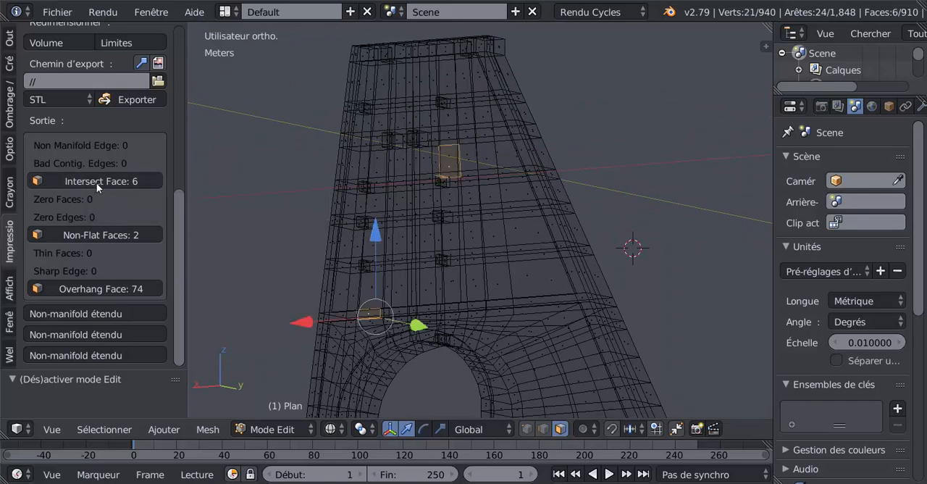
pyautogui.moveTo(308, 216); pyautogui.dragTo(455, 247, button='middle')
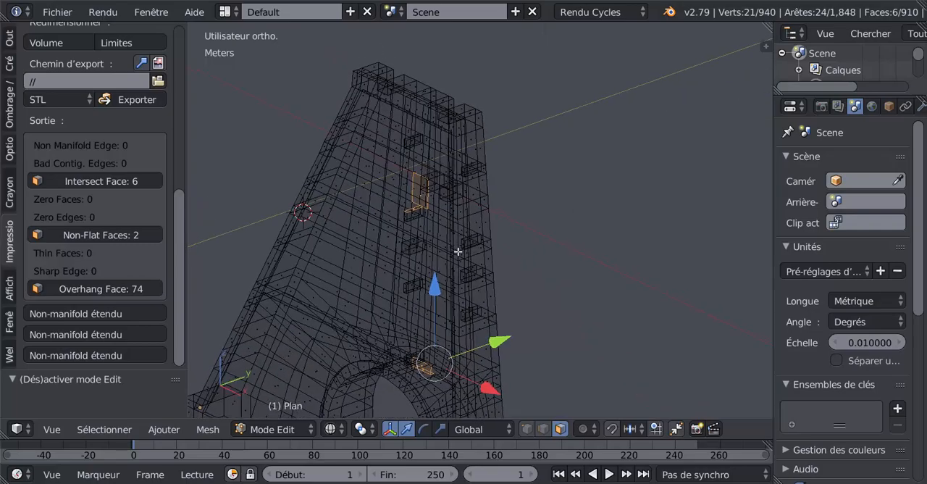
pyautogui.scroll(3, 458, 251)
pyautogui.moveTo(509, 263); pyautogui.dragTo(418, 258, button='middle')
pyautogui.scroll(5, 488, 244)
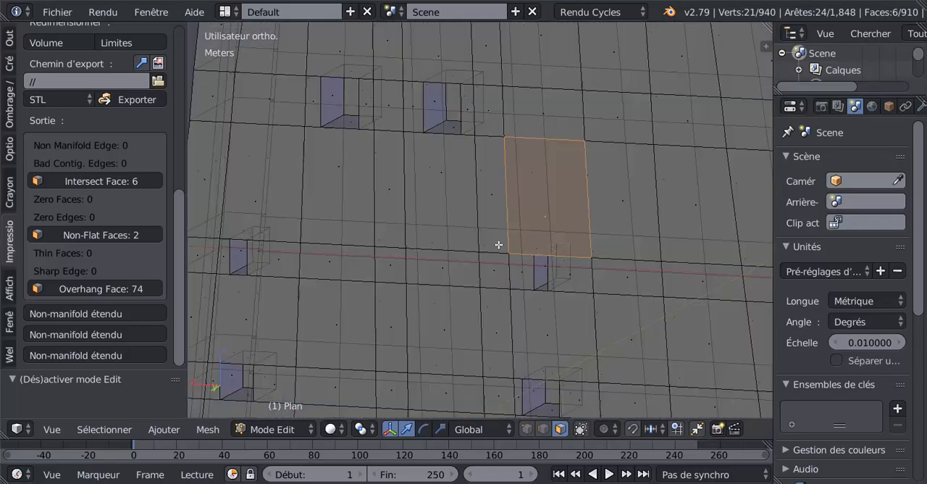
pyautogui.moveTo(498, 245); pyautogui.dragTo(511, 224, button='middle')
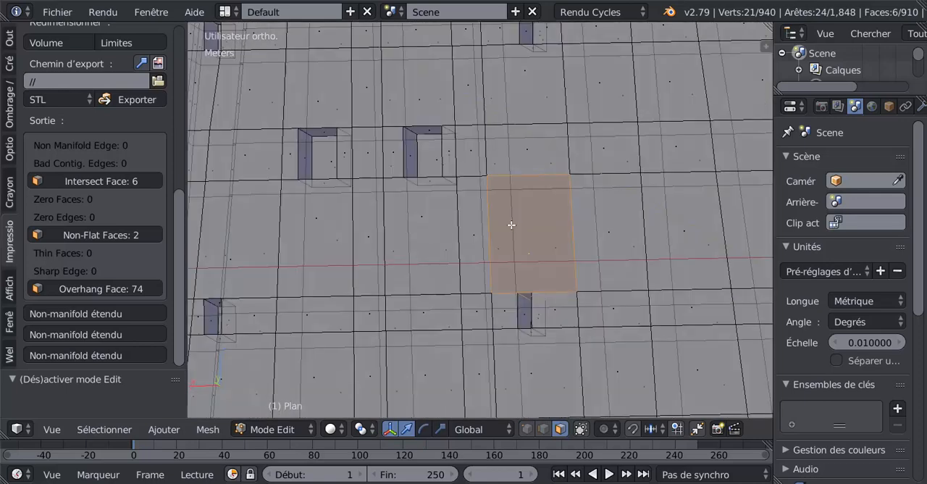
# Limit selection to visible geometry so the edges behind the tower's front wall are hidden
pyautogui.click(583, 429)
pyautogui.scroll(-3, 569, 351)
pyautogui.click(580, 429)
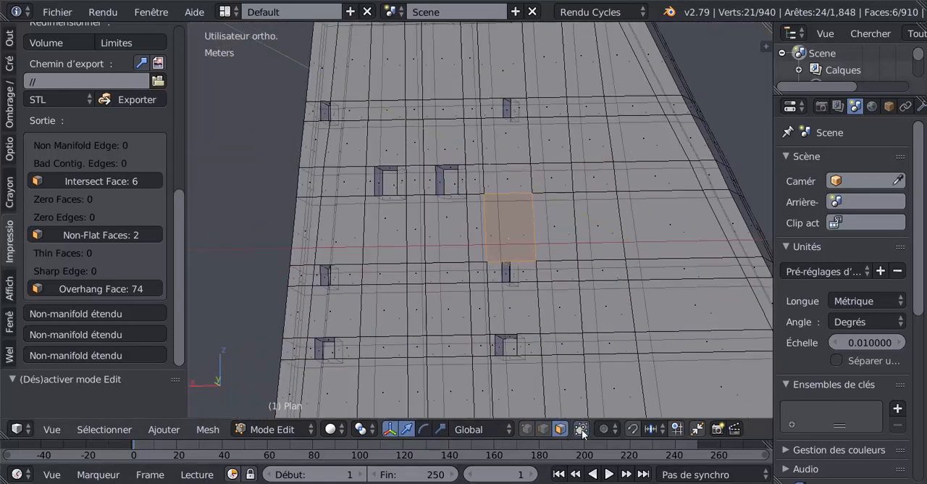
pyautogui.click(583, 433)
pyautogui.click(584, 433)
pyautogui.click(583, 433)
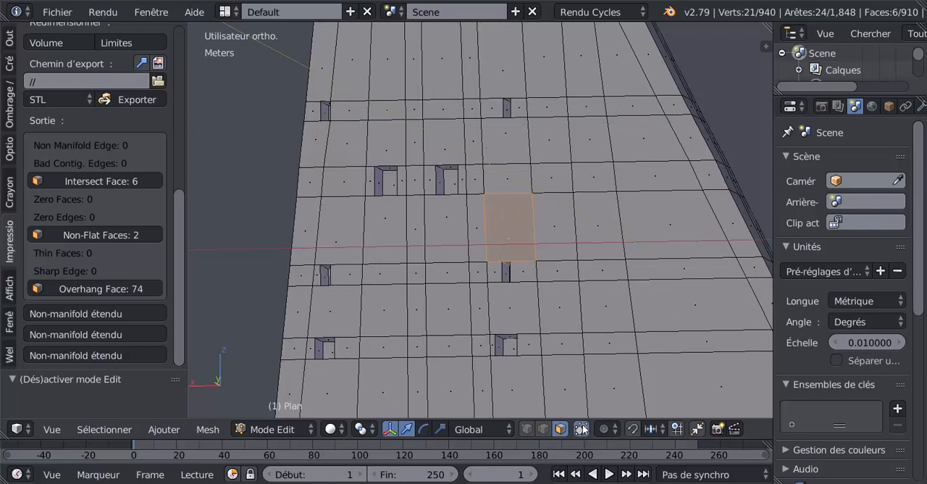
pyautogui.moveTo(585, 350); pyautogui.dragTo(545, 371, button='middle')
pyautogui.click(582, 431)
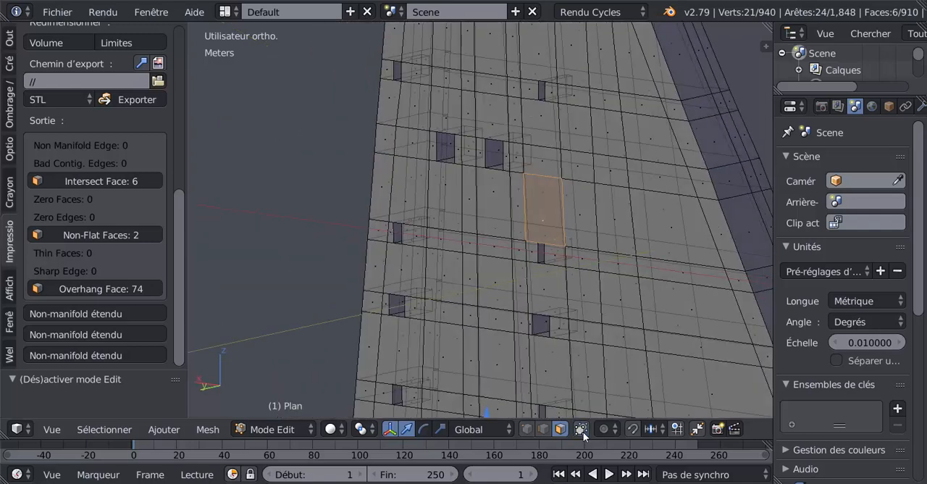
pyautogui.click(583, 431)
pyautogui.click(584, 430)
pyautogui.click(584, 428)
pyautogui.click(584, 429)
pyautogui.click(585, 432)
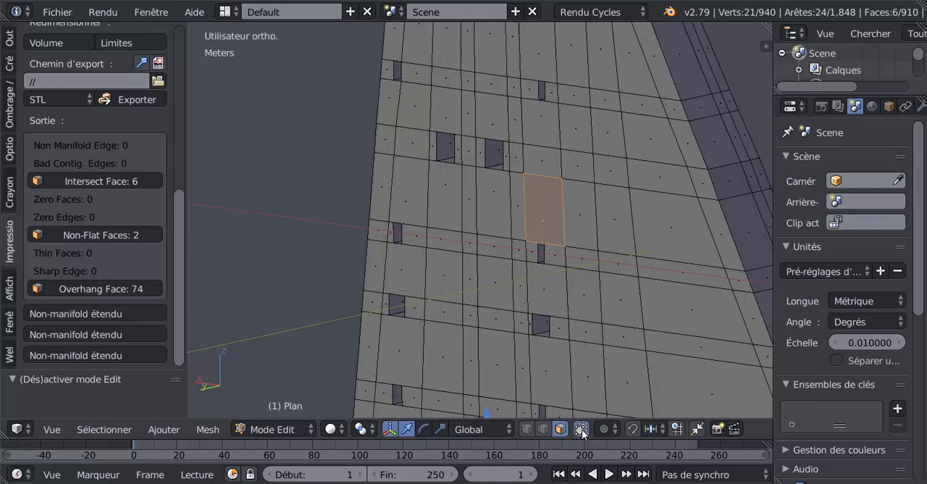
pyautogui.click(581, 431)
pyautogui.moveTo(617, 337); pyautogui.dragTo(629, 352, button='middle')
pyautogui.click(581, 429)
# Check the non-flat faces from the print results, and reselect the intersecting faces to inspect the one above the small wall opening
pyautogui.scroll(7, 557, 370)
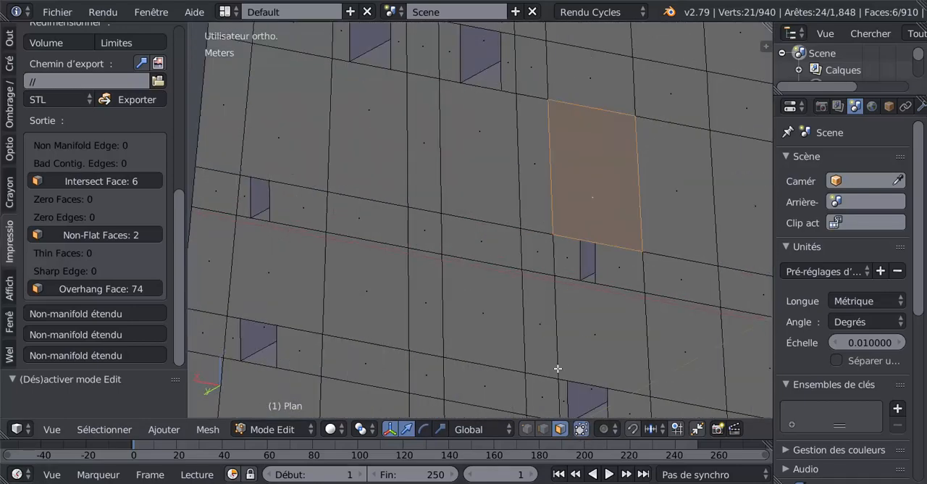
pyautogui.moveTo(445, 380); pyautogui.dragTo(529, 341, button='middle')
pyautogui.scroll(-4, 528, 344)
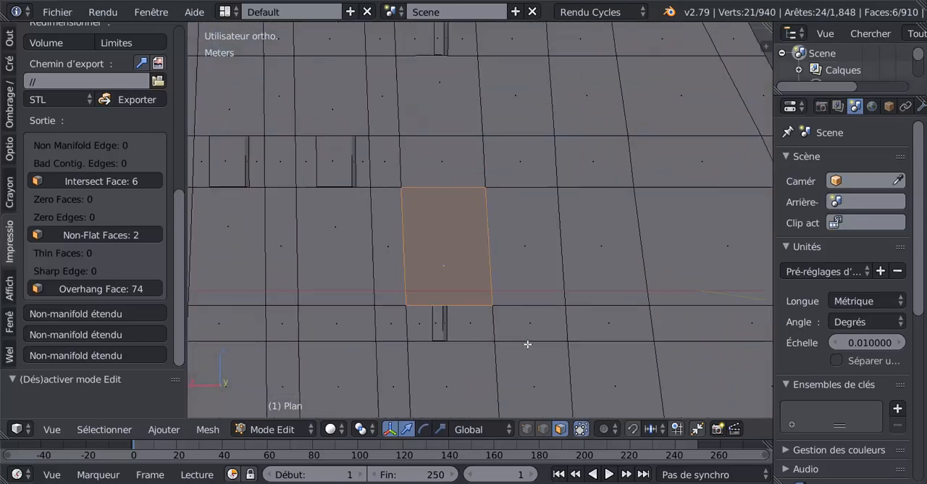
pyautogui.moveTo(536, 292); pyautogui.dragTo(571, 351, button='middle')
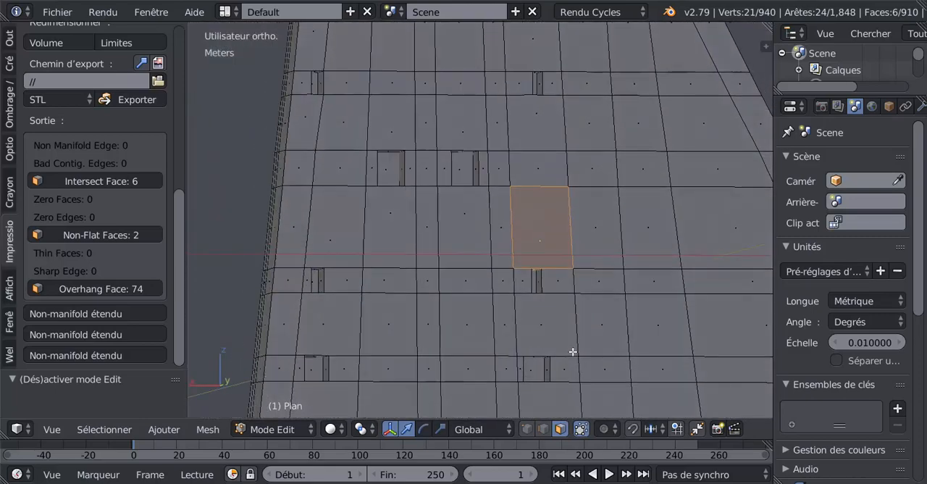
pyautogui.click(92, 234)
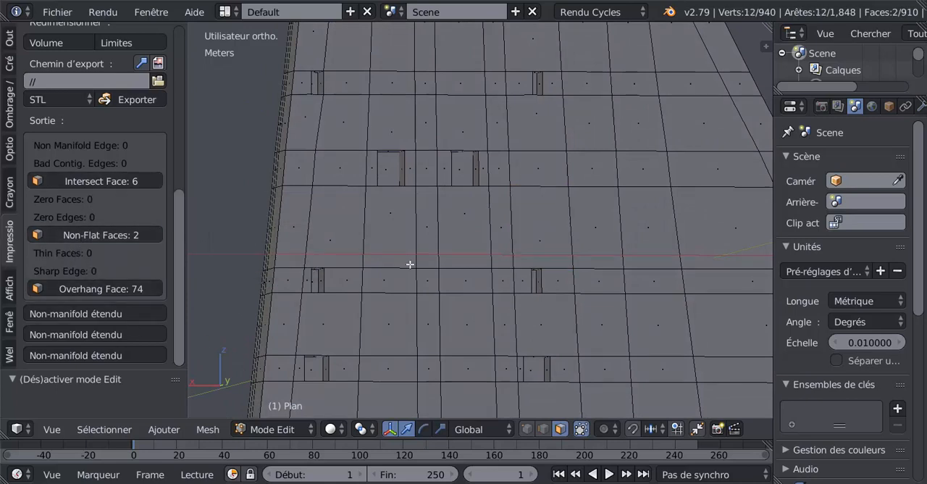
pyautogui.click(106, 180)
pyautogui.moveTo(499, 300); pyautogui.dragTo(511, 352, button='middle')
pyautogui.scroll(3, 511, 349)
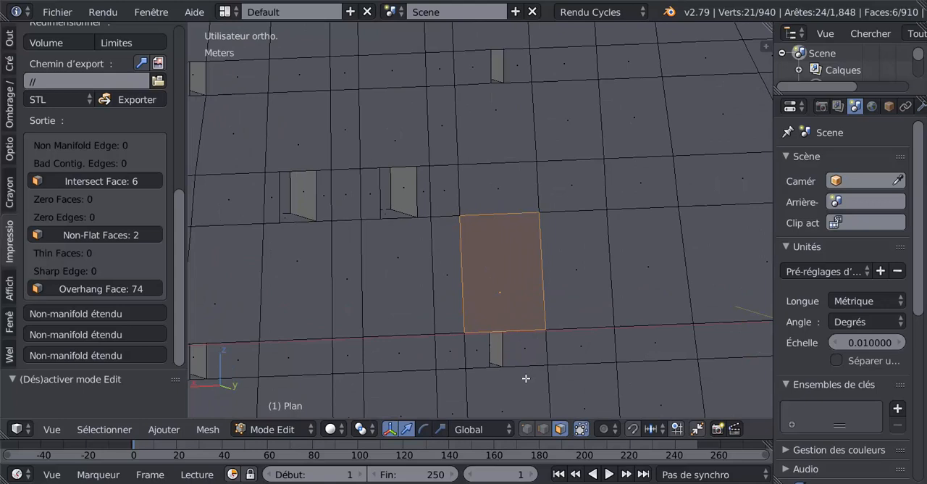
# Switch to vertex selection and knife-cut the intersecting face from the small opening's upper right corner straight up to the face's top edge
pyautogui.press('k')
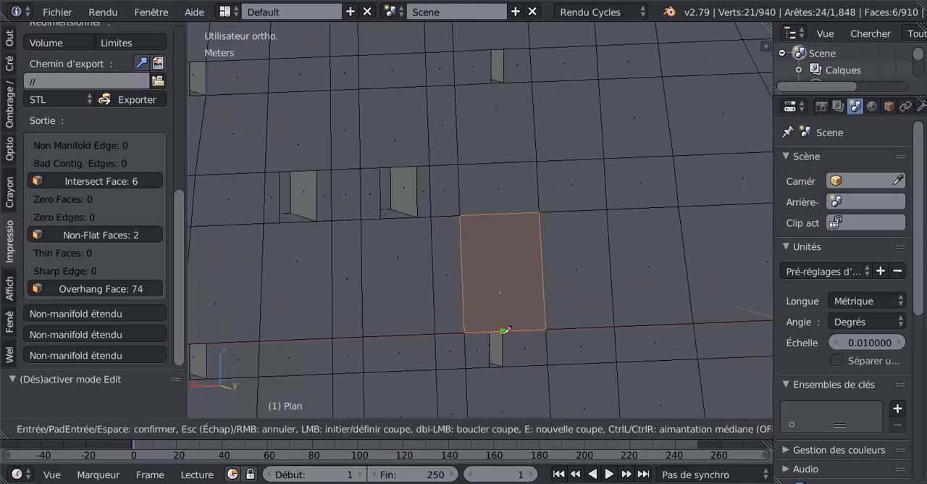
pyautogui.press('Escape')
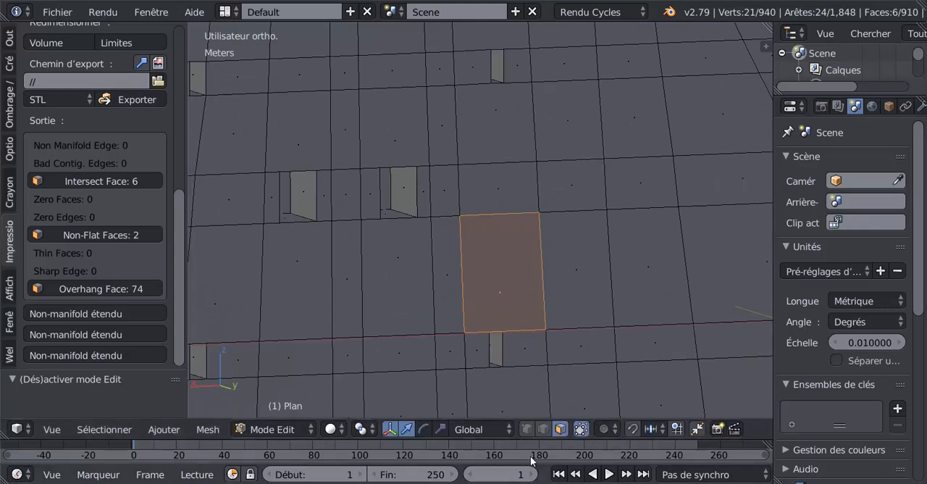
pyautogui.click(527, 430)
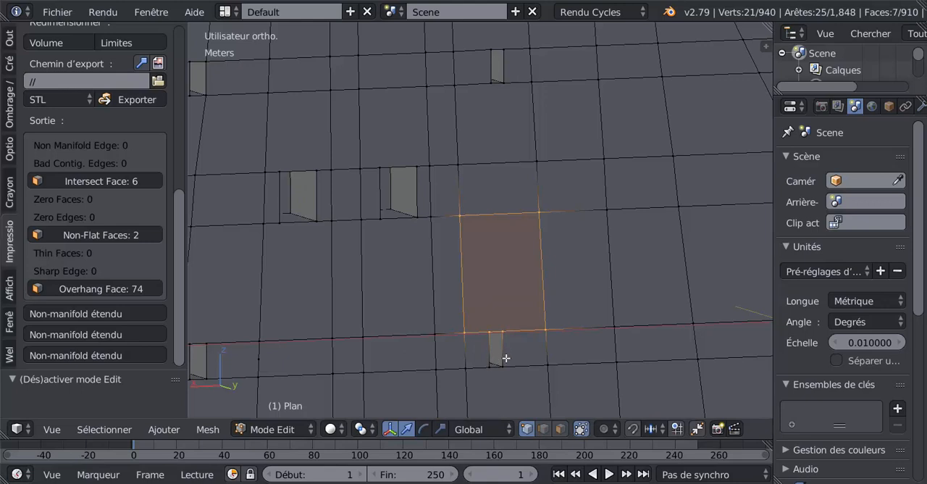
pyautogui.press('k')
pyautogui.click(503, 331)
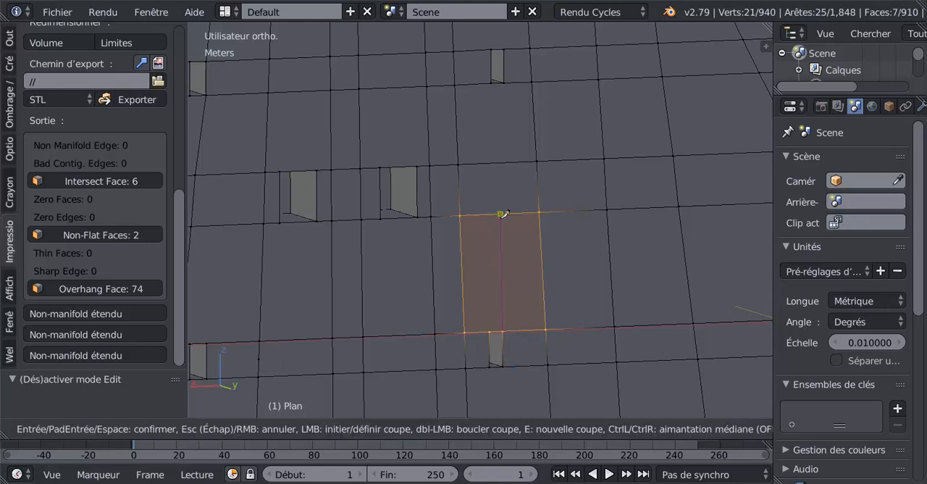
pyautogui.click(501, 213)
pyautogui.press('Return')
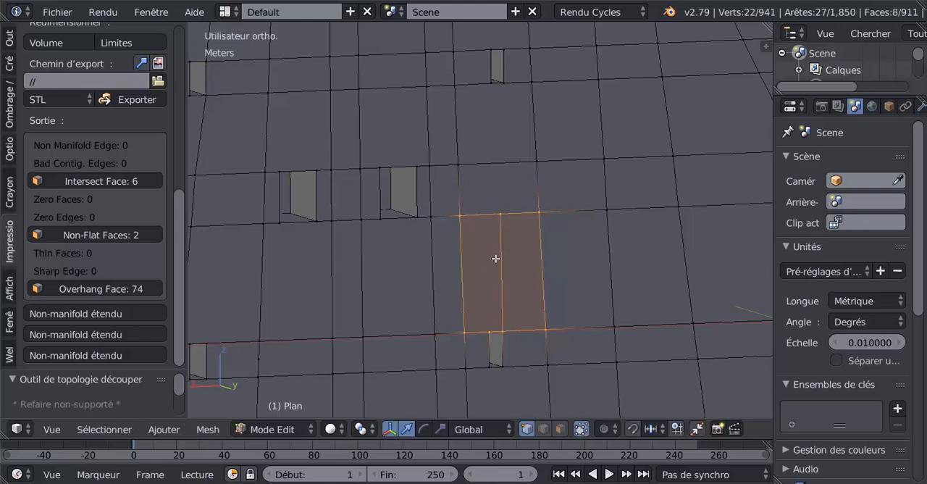
# Knife-cut a second line from the small opening's upper left corner up to the top edge of the same face
pyautogui.press('k')
pyautogui.click(492, 327)
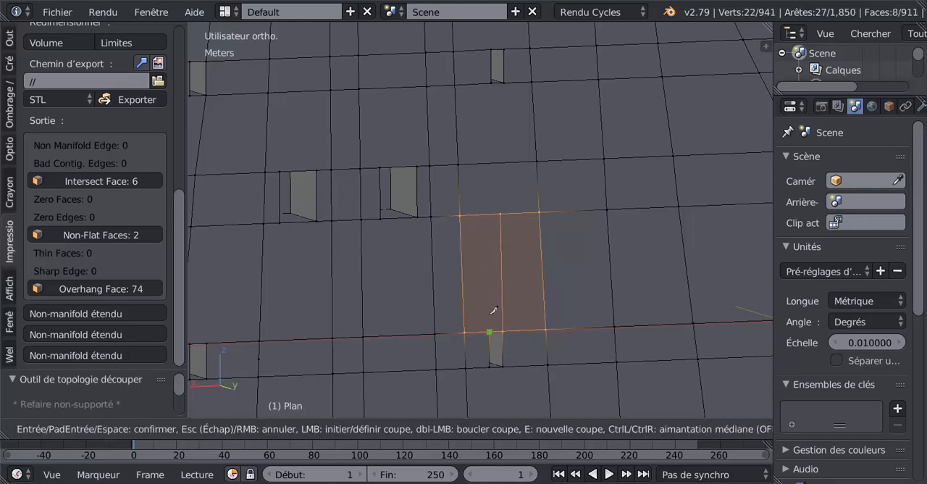
pyautogui.click(485, 214)
pyautogui.press('Return')
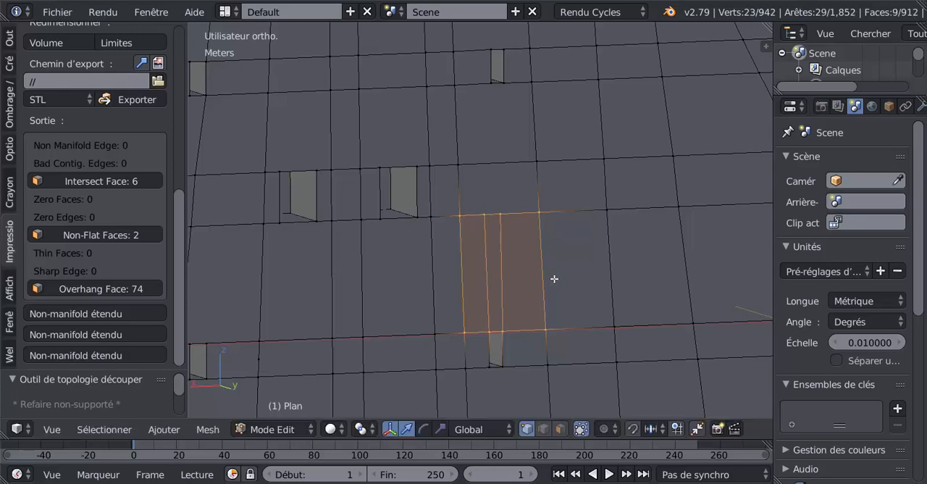
# Rerun the complete print check on the mesh after the knife cuts above the small opening
pyautogui.moveTo(554, 279); pyautogui.dragTo(524, 317, button='middle')
pyautogui.scroll(5, 136, 130)
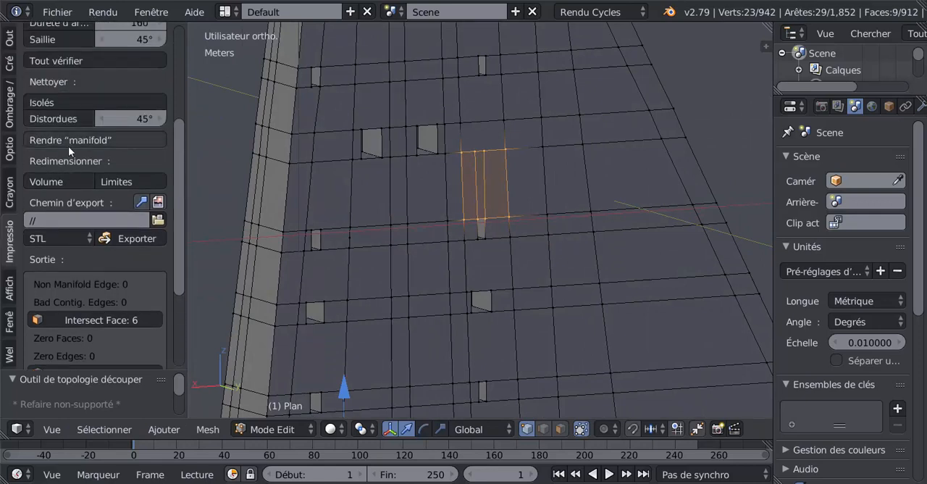
pyautogui.click(72, 60)
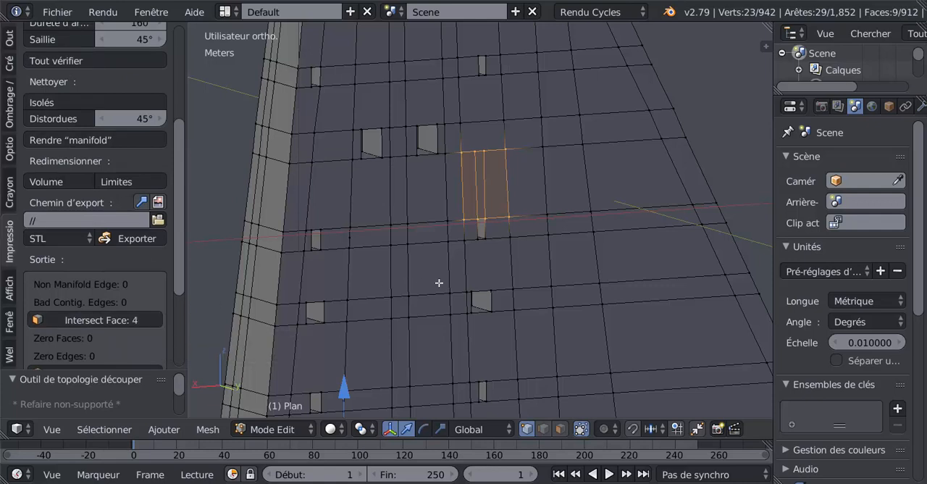
# Knife-cut from the small opening's lower right corner down to the upper right corner of the larger opening below
pyautogui.rightClick(493, 246)
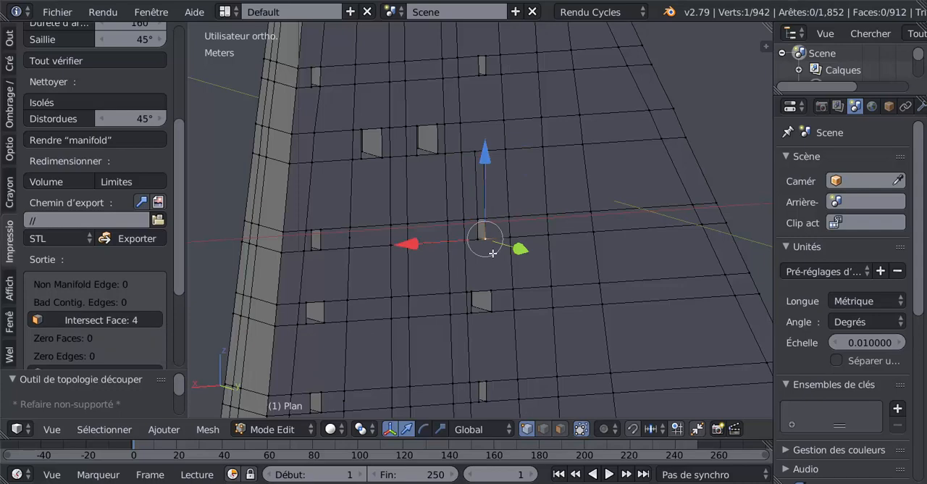
pyautogui.press('k')
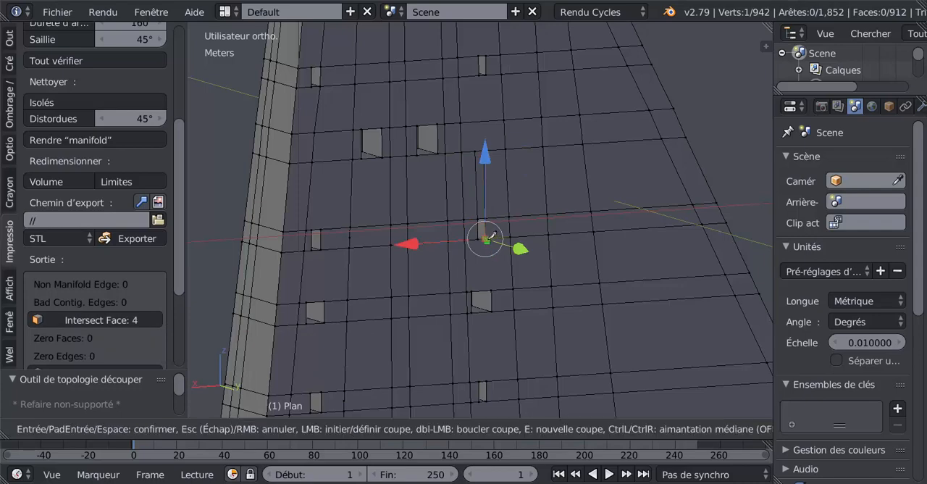
pyautogui.press('Escape')
pyautogui.scroll(2, 504, 274)
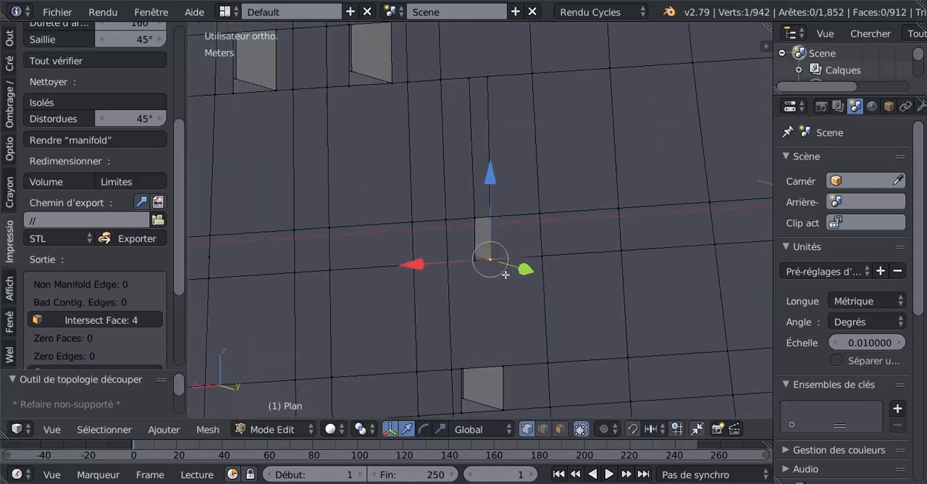
pyautogui.press('k')
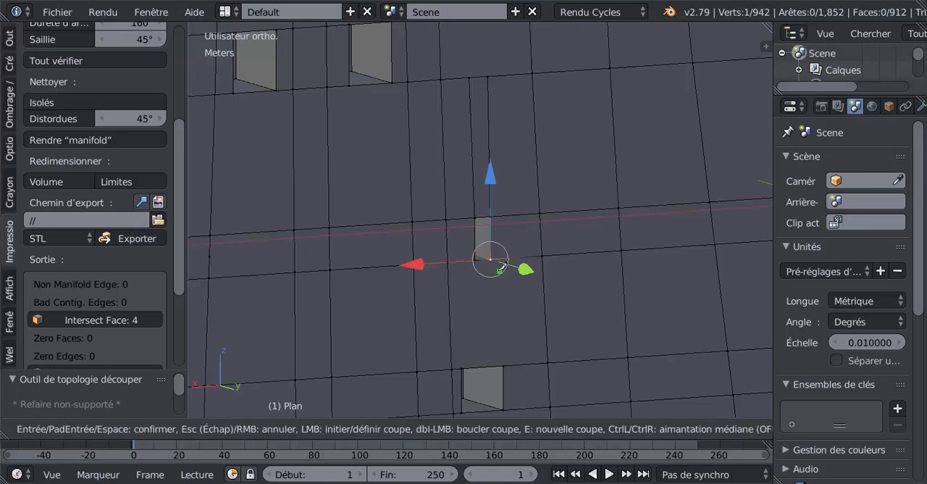
pyautogui.click(491, 258)
pyautogui.click(503, 365)
pyautogui.press('Return')
# Knife-cut a matching line from the small opening's lower left corner to the larger opening's upper left corner
pyautogui.press('k')
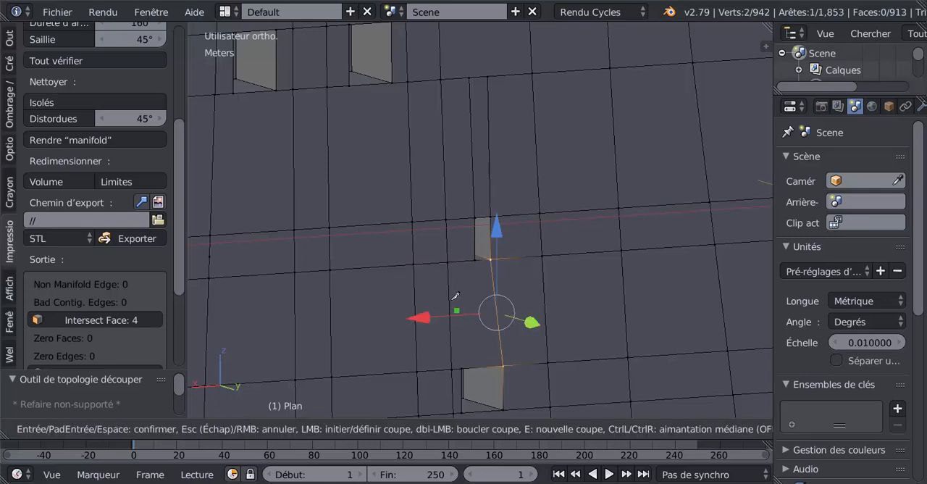
pyautogui.click(475, 260)
pyautogui.click(461, 366)
pyautogui.press('Return')
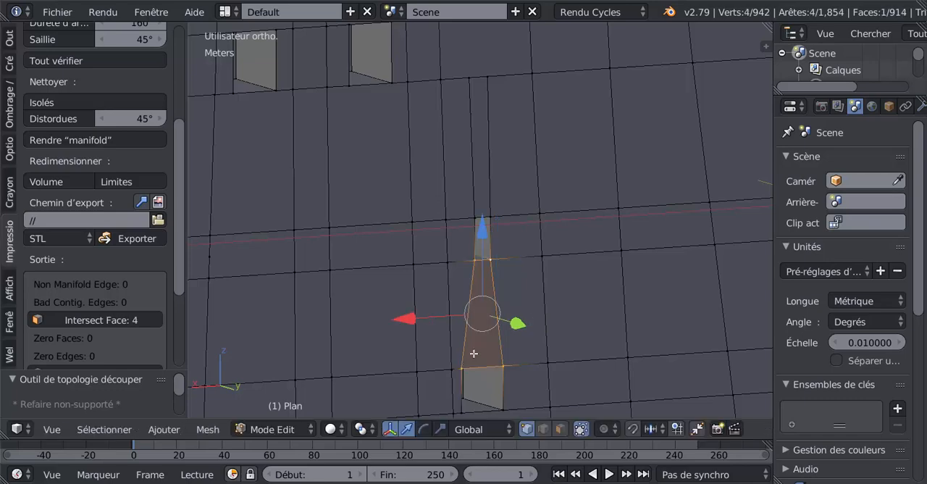
# Rerun the complete print check to test the two cuts below the small opening
pyautogui.moveTo(469, 358); pyautogui.dragTo(434, 350, button='middle')
pyautogui.moveTo(521, 303); pyautogui.dragTo(467, 303, button='middle')
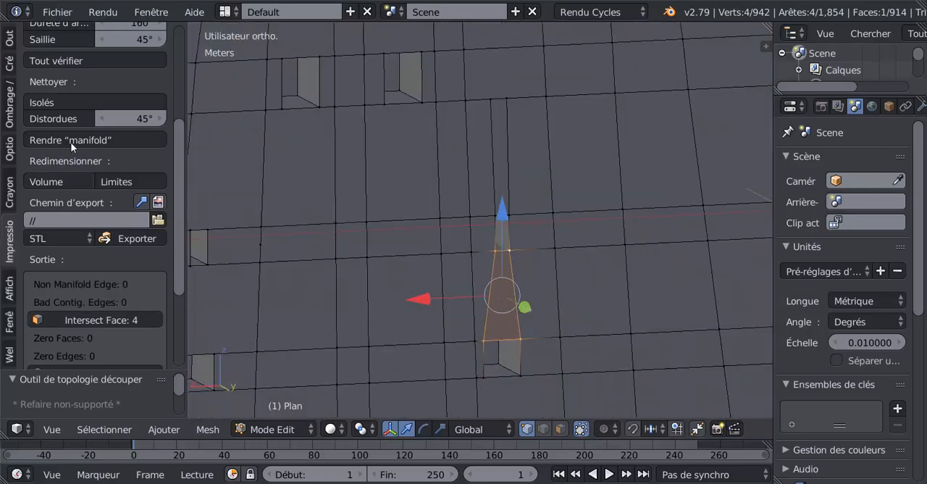
pyautogui.click(55, 60)
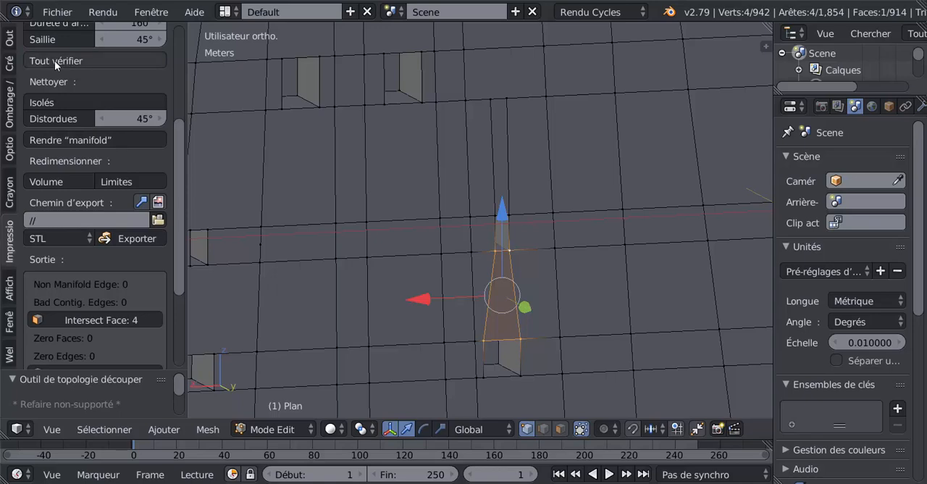
pyautogui.click(55, 60)
# Undo both knife cuts made between the small opening and the larger opening below it
pyautogui.moveTo(559, 380); pyautogui.dragTo(549, 353, button='middle')
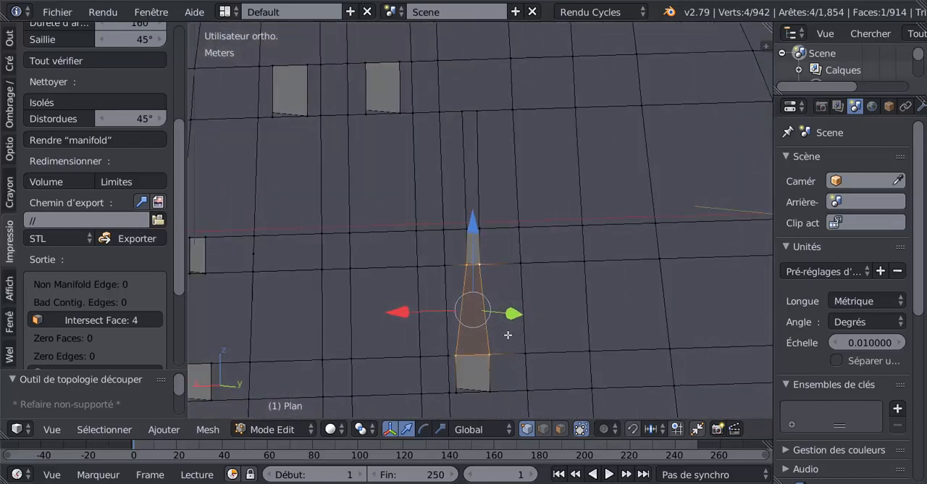
pyautogui.hotkey('ctrl', 'z')
pyautogui.hotkey('ctrl', 'z')
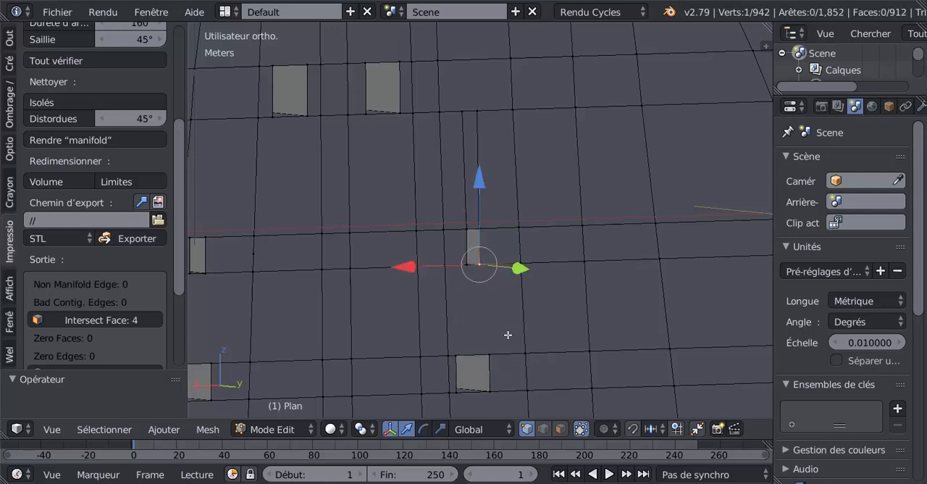
# Try moving the small opening's lower corner vertices to inspect how the surrounding faces connect
pyautogui.moveTo(497, 343); pyautogui.dragTo(485, 350, button='middle')
pyautogui.scroll(2, 511, 268)
pyautogui.moveTo(516, 240); pyautogui.dragTo(504, 275, button='right')
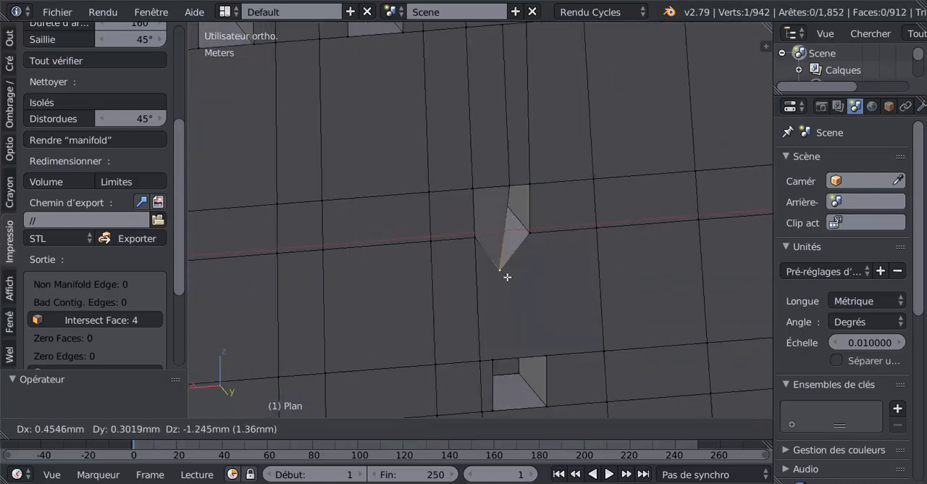
pyautogui.rightClick(496, 254)
pyautogui.moveTo(536, 240); pyautogui.dragTo(569, 246, button='right')
pyautogui.rightClick(559, 237)
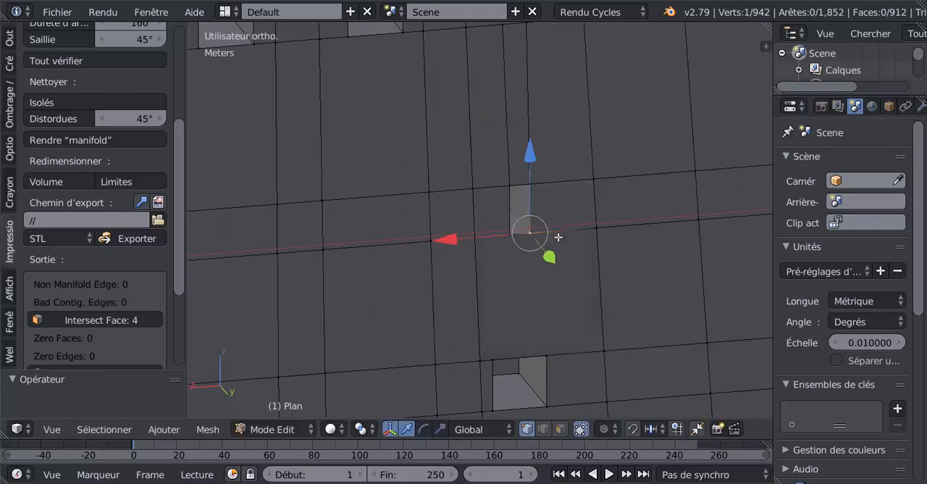
pyautogui.moveTo(509, 257); pyautogui.dragTo(495, 263, button='middle')
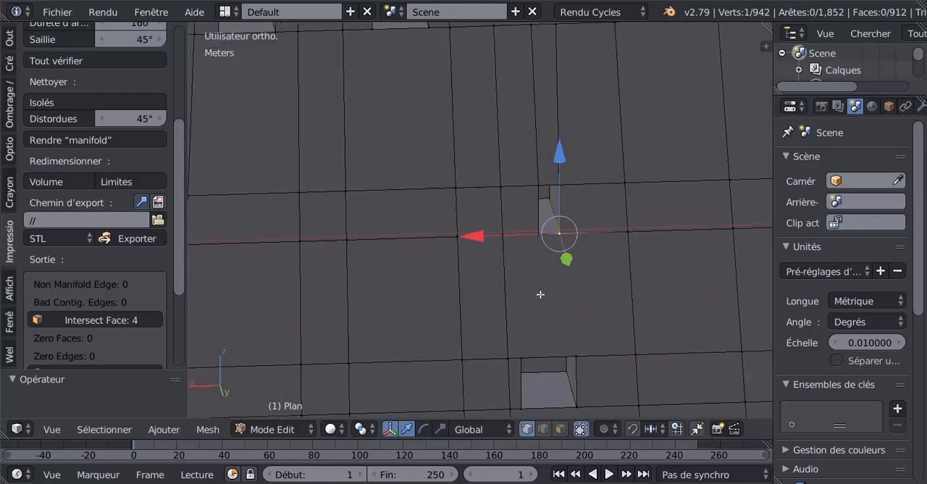
pyautogui.moveTo(541, 295); pyautogui.dragTo(515, 237, button='middle')
pyautogui.moveTo(544, 315); pyautogui.dragTo(479, 297, button='middle')
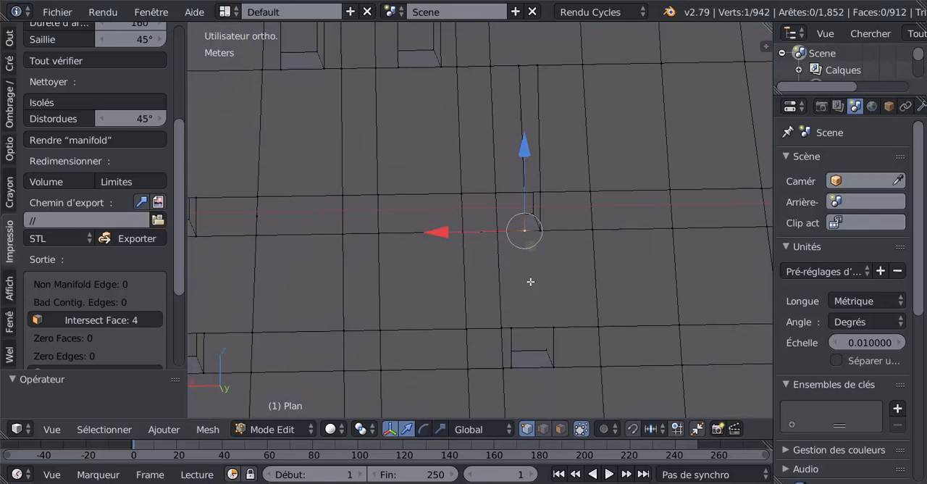
# Try only the left knife cut between the small opening and the larger one below, and recheck the mesh
pyautogui.press('k')
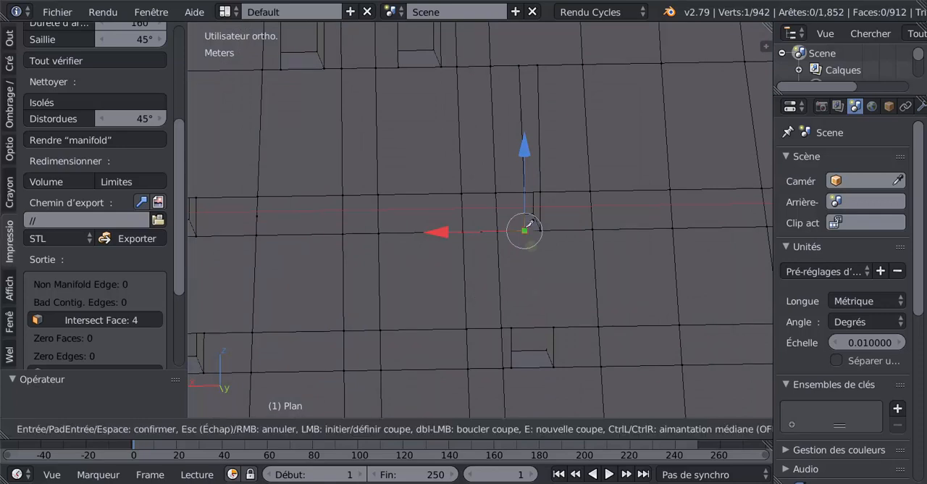
pyautogui.click(524, 230)
pyautogui.click(516, 320)
pyautogui.press('Return')
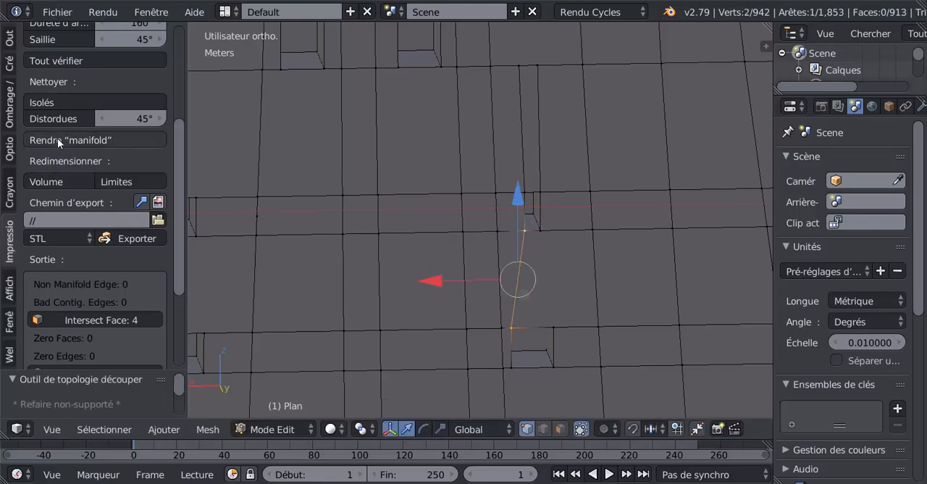
pyautogui.click(72, 61)
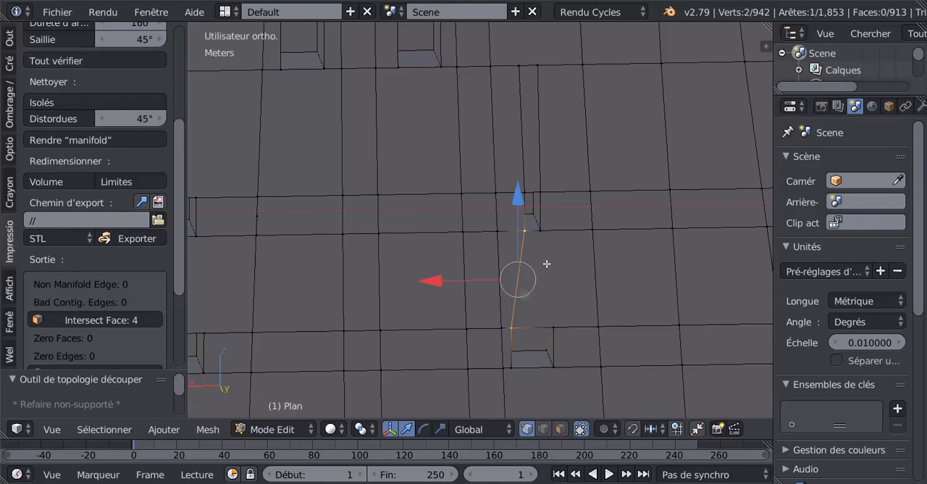
pyautogui.hotkey('ctrl', 'z')
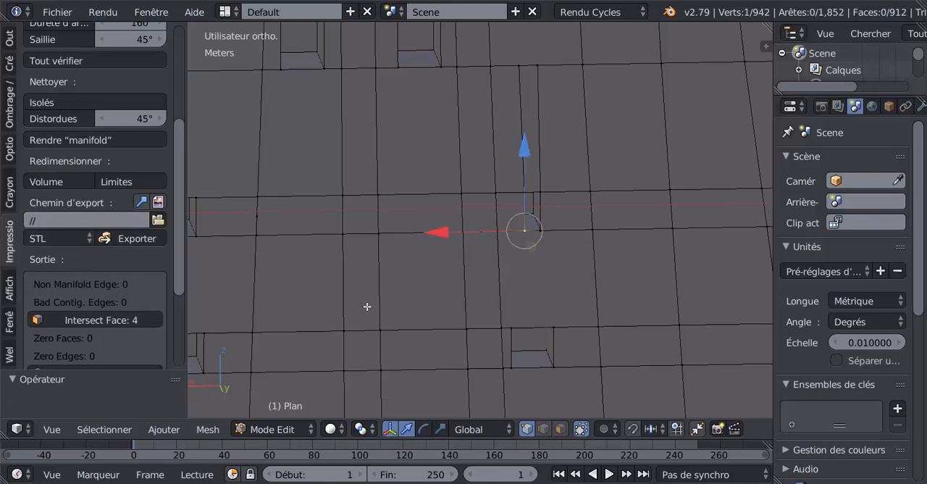
# Clear the selection and select the intersecting faces from the print check results
pyautogui.press('a')
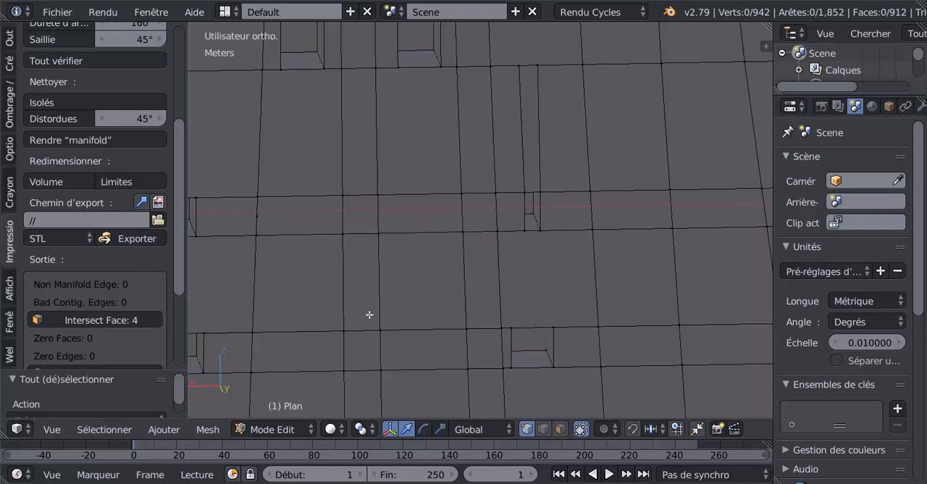
pyautogui.click(84, 317)
pyautogui.scroll(-6, 387, 297)
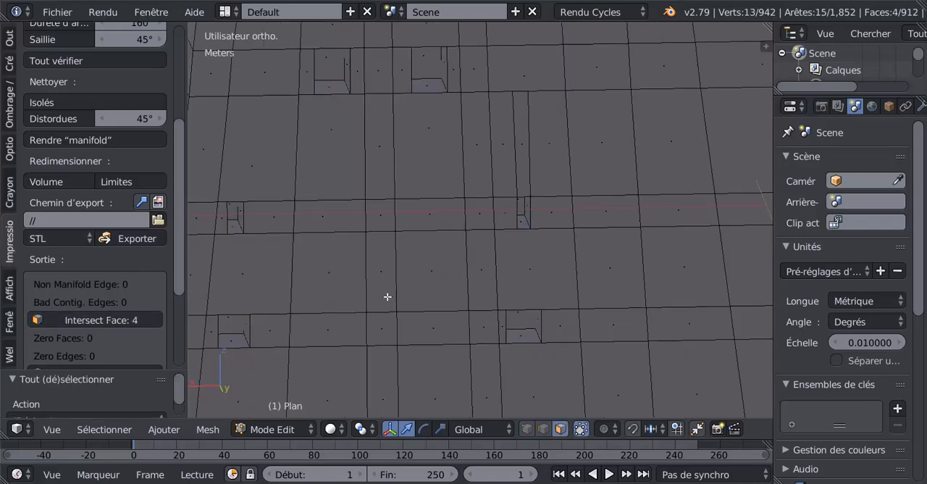
pyautogui.scroll(-4, 654, 280)
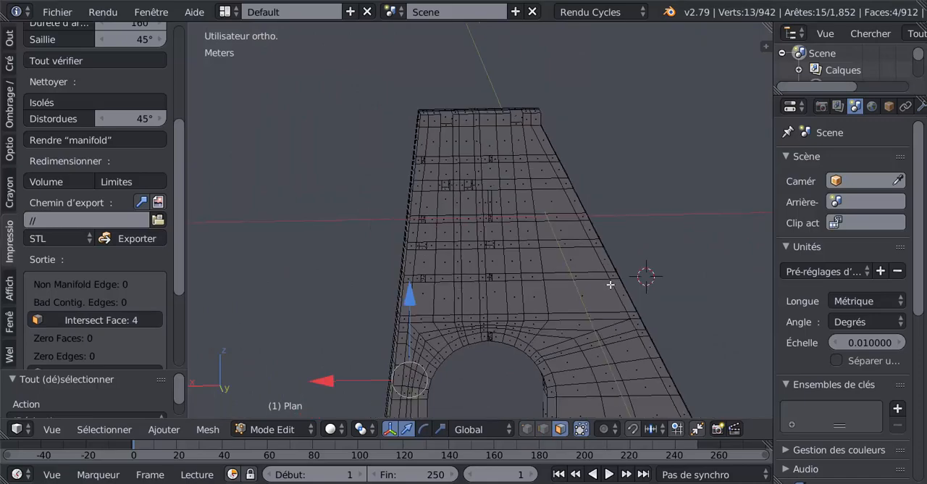
pyautogui.moveTo(598, 250)
pyautogui.mouseDown(button='middle')
pyautogui.moveTo(563, 337)
pyautogui.moveTo(568, 347)
pyautogui.moveTo(595, 319)
pyautogui.mouseUp(button='middle')
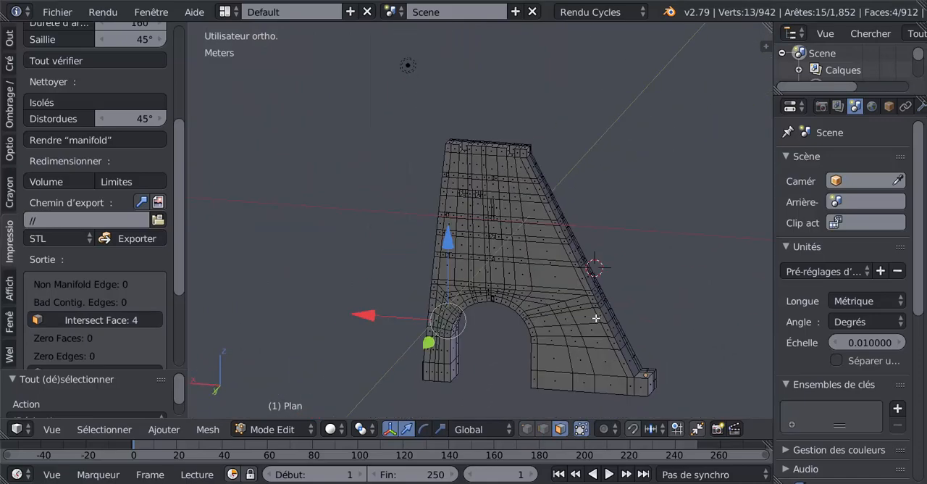
# Display the mesh as wireframe and locate the highlighted intersecting faces at the outer corner of the narrower foot
pyautogui.press('z')
pyautogui.moveTo(535, 329)
pyautogui.mouseDown(button='middle')
pyautogui.moveTo(663, 318)
pyautogui.moveTo(644, 315)
pyautogui.mouseUp(button='middle')
pyautogui.moveTo(531, 349); pyautogui.dragTo(559, 250, button='middle')
pyautogui.scroll(5, 559, 250)
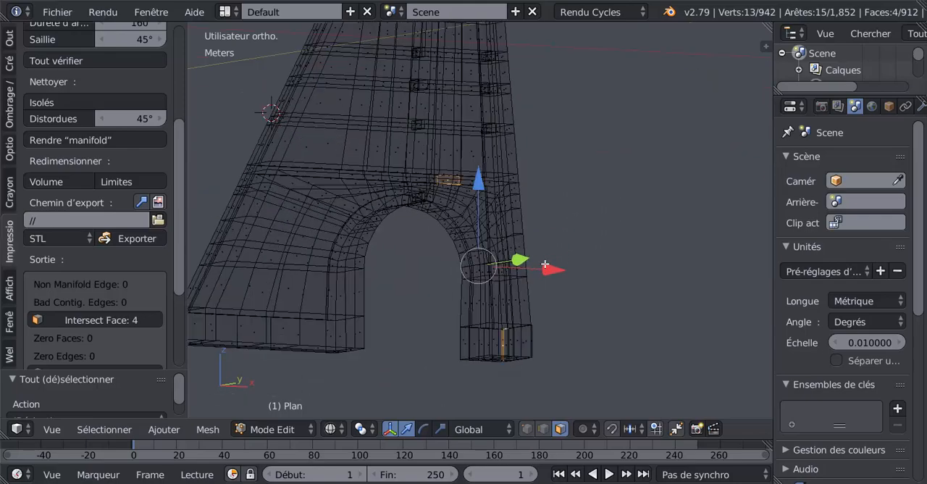
pyautogui.scroll(3, 405, 182)
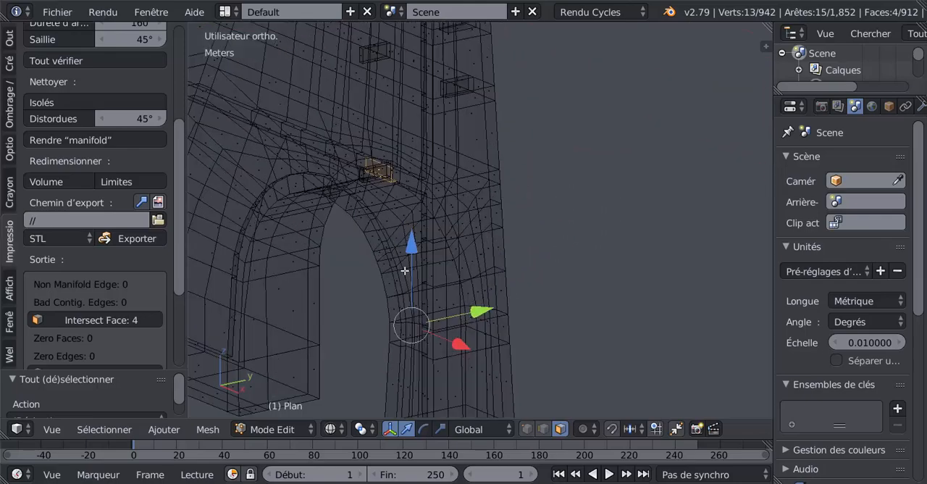
pyautogui.keyDown('shift'); pyautogui.moveTo(405, 270); pyautogui.dragTo(462, 128, button='middle'); pyautogui.keyUp('shift')
pyautogui.scroll(3, 494, 344)
pyautogui.keyDown('shift'); pyautogui.moveTo(495, 344); pyautogui.dragTo(483, 190, button='middle'); pyautogui.keyUp('shift')
pyautogui.scroll(3, 514, 259)
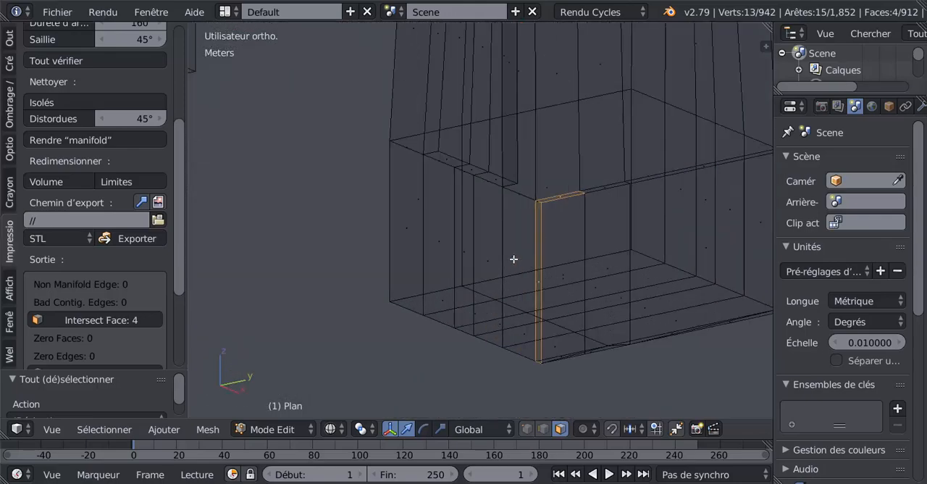
# Select the narrow vertical face at the foot's corner and return to solid display
pyautogui.rightClick(537, 254)
pyautogui.moveTo(510, 271); pyautogui.dragTo(494, 299, button='middle')
pyautogui.press('z')
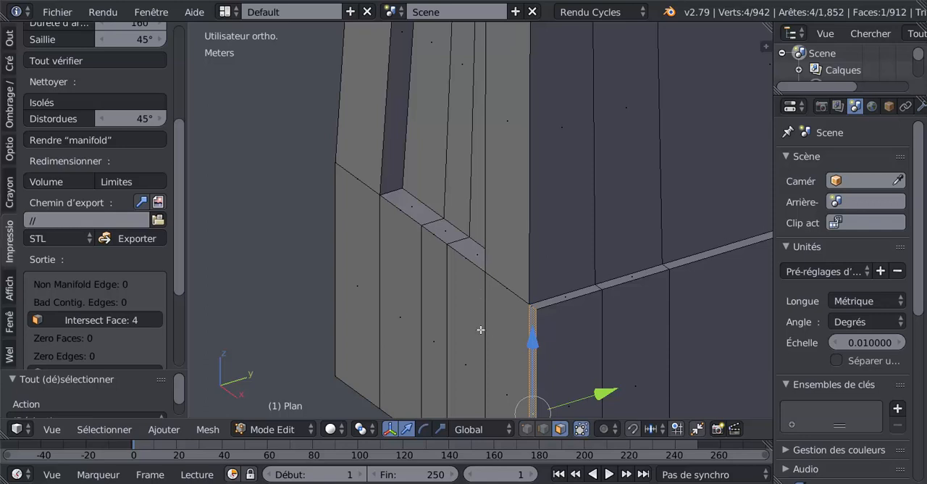
pyautogui.scroll(2, 500, 344)
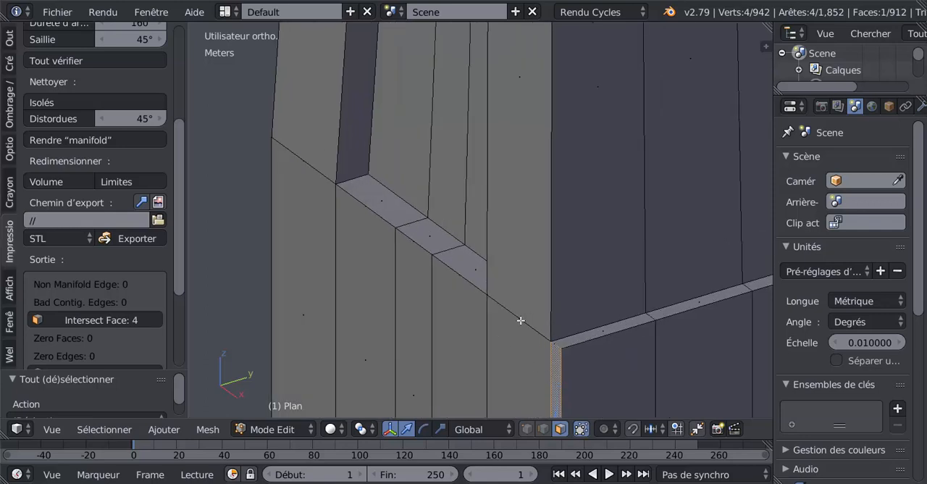
# Try moving the narrow corner face and the neighbouring side faces of the foot to inspect their connections
pyautogui.press('g')
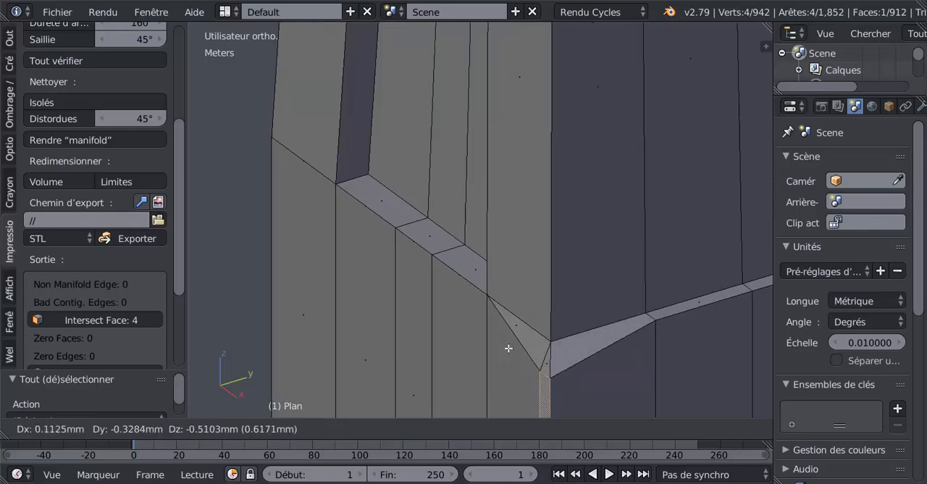
pyautogui.press('Escape')
pyautogui.press('g')
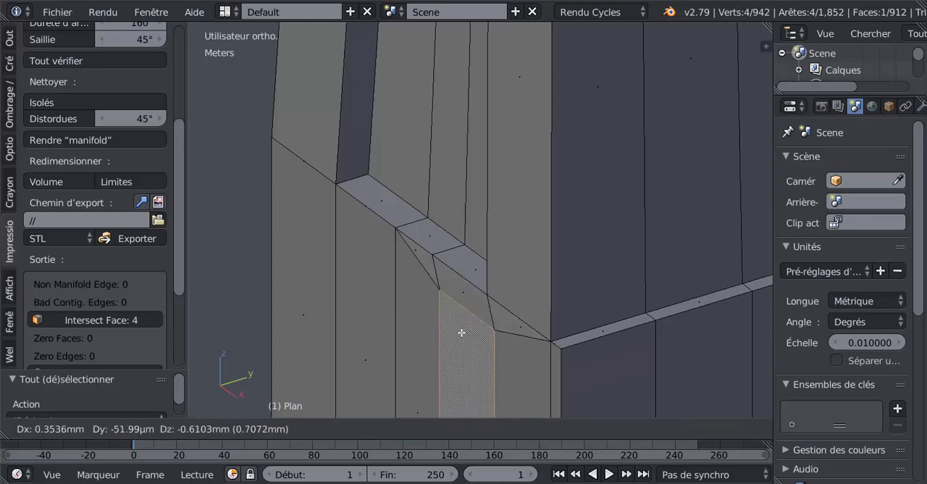
pyautogui.click(454, 324)
pyautogui.press('g')
pyautogui.click(380, 286)
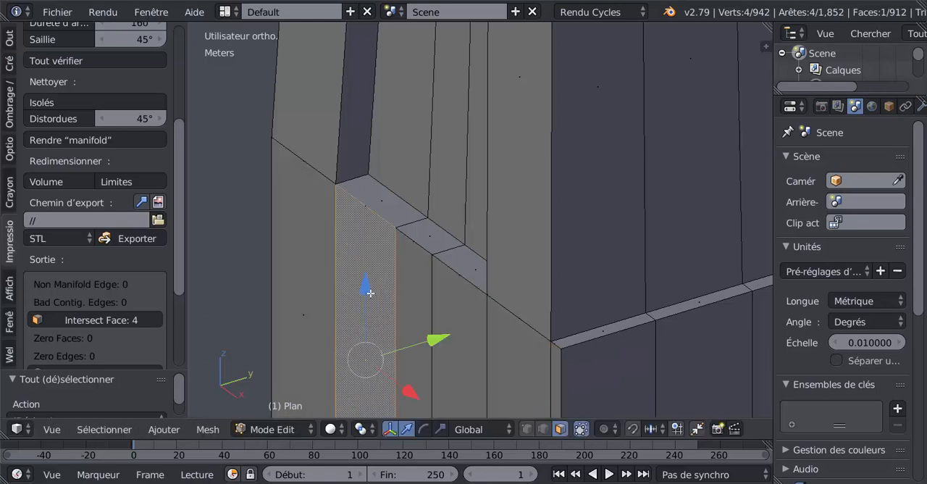
pyautogui.press('g')
pyautogui.click(417, 322)
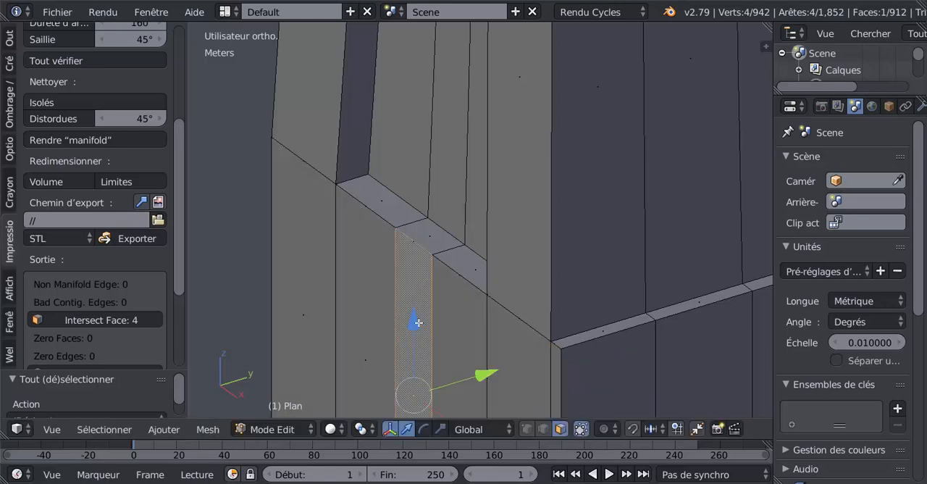
pyautogui.moveTo(436, 306); pyautogui.dragTo(435, 306, button='middle')
pyautogui.moveTo(479, 287); pyautogui.dragTo(442, 332, button='right')
pyautogui.rightClick(469, 321)
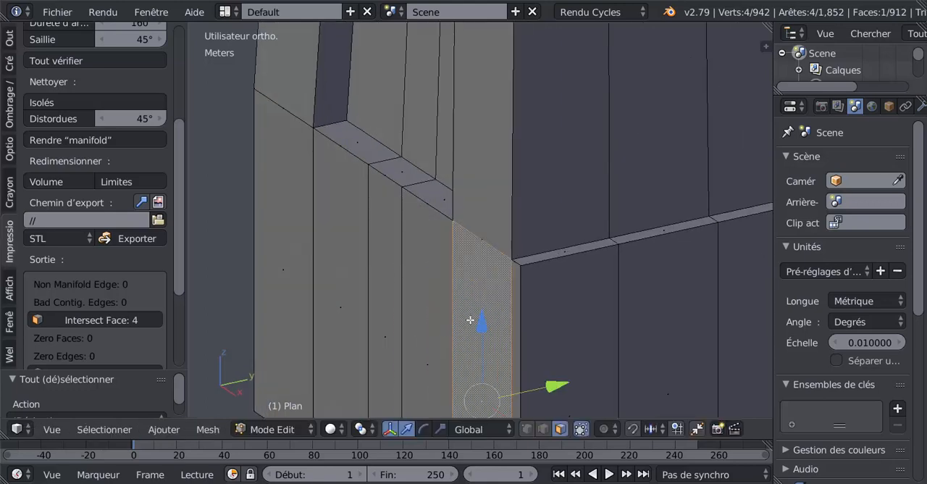
pyautogui.keyDown('shift'); pyautogui.moveTo(498, 307); pyautogui.dragTo(428, 186, button='middle'); pyautogui.keyUp('shift')
pyautogui.scroll(-2, 452, 245)
pyautogui.moveTo(467, 273); pyautogui.dragTo(469, 301, button='middle')
pyautogui.keyDown('shift'); pyautogui.moveTo(469, 336); pyautogui.dragTo(467, 229, button='middle'); pyautogui.keyUp('shift')
pyautogui.moveTo(434, 260); pyautogui.dragTo(450, 267, button='middle')
pyautogui.scroll(2, 507, 282)
pyautogui.moveTo(507, 282); pyautogui.dragTo(429, 305, button='right')
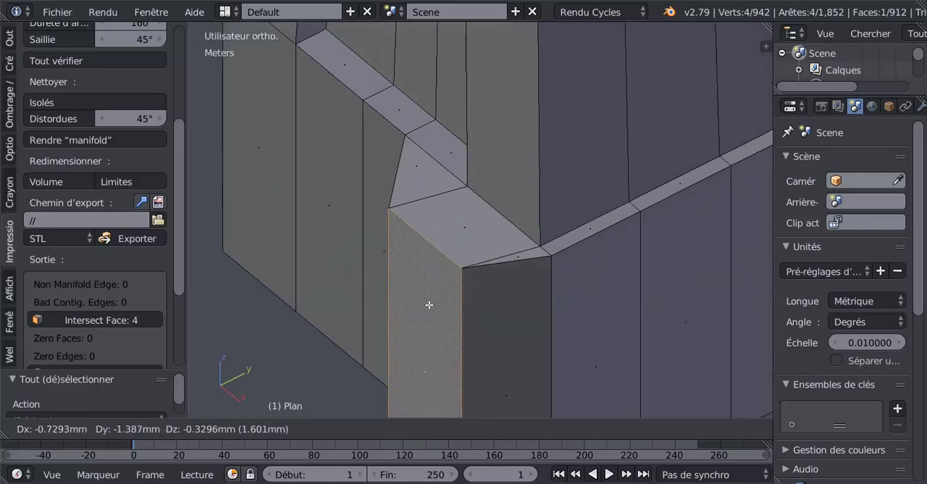
pyautogui.press('Escape')
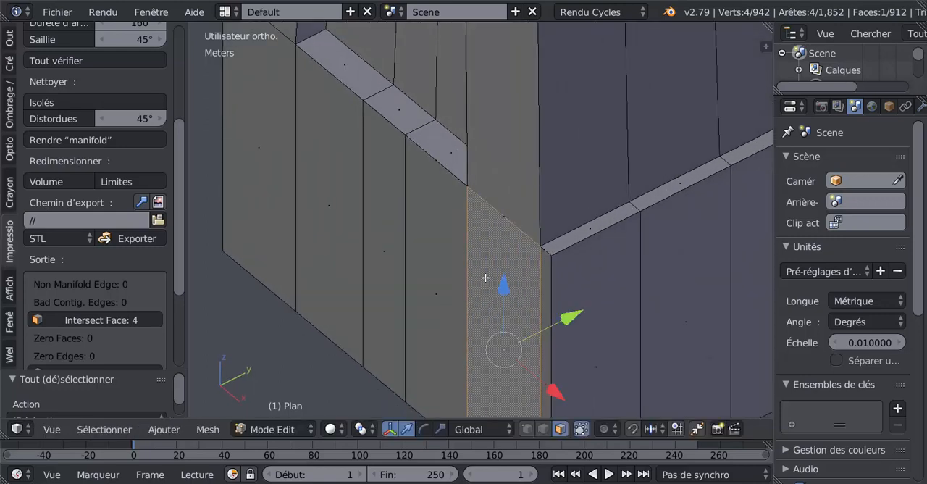
# Add the four neighbouring side faces to the corner face selection and move all five slightly outward along Y
pyautogui.keyDown('shift'); pyautogui.rightClick(430, 251); pyautogui.keyUp('shift')
pyautogui.keyDown('shift'); pyautogui.rightClick(385, 215); pyautogui.keyUp('shift')
pyautogui.keyDown('shift'); pyautogui.rightClick(335, 174); pyautogui.keyUp('shift')
pyautogui.keyDown('shift'); pyautogui.rightClick(283, 149); pyautogui.keyUp('shift')
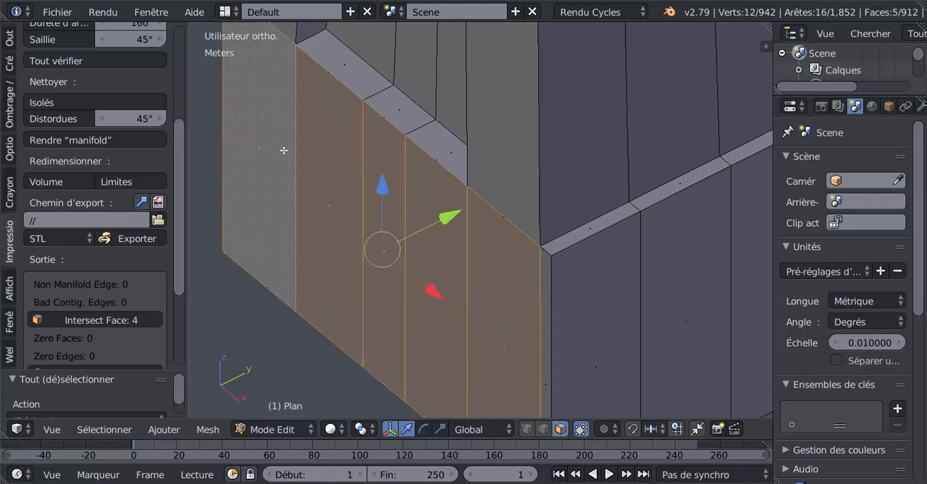
pyautogui.scroll(-3, 354, 231)
pyautogui.moveTo(463, 232); pyautogui.dragTo(461, 241, button='middle')
pyautogui.moveTo(480, 225); pyautogui.dragTo(475, 234)
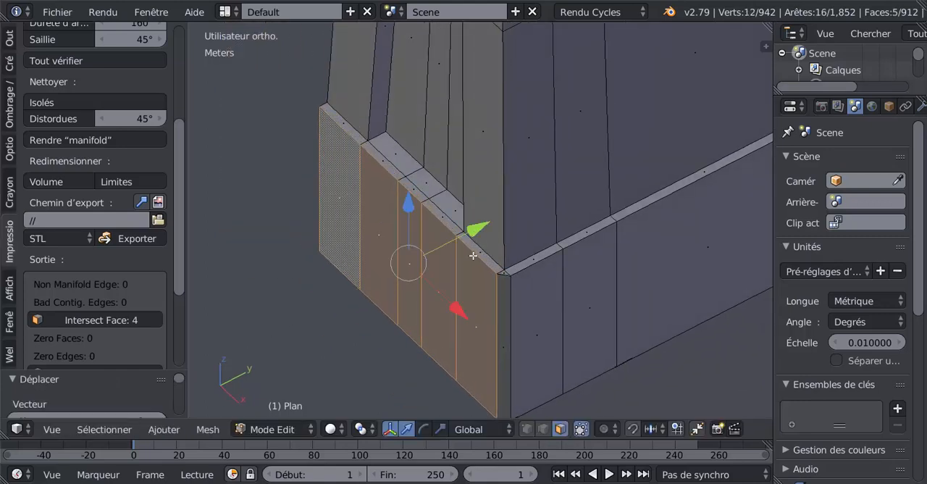
pyautogui.scroll(4, 513, 285)
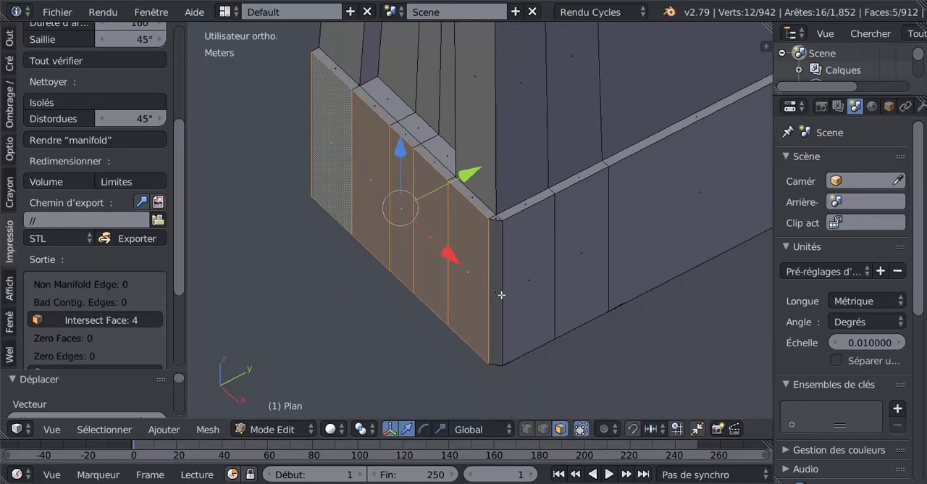
# Select the narrow corner face with the small triangle above it and examine the foot's underside at that corner
pyautogui.rightClick(512, 205)
pyautogui.keyDown('shift'); pyautogui.rightClick(512, 241); pyautogui.keyUp('shift')
pyautogui.scroll(-3, 551, 322)
pyautogui.moveTo(556, 296); pyautogui.dragTo(527, 349, button='middle')
pyautogui.scroll(3, 512, 220)
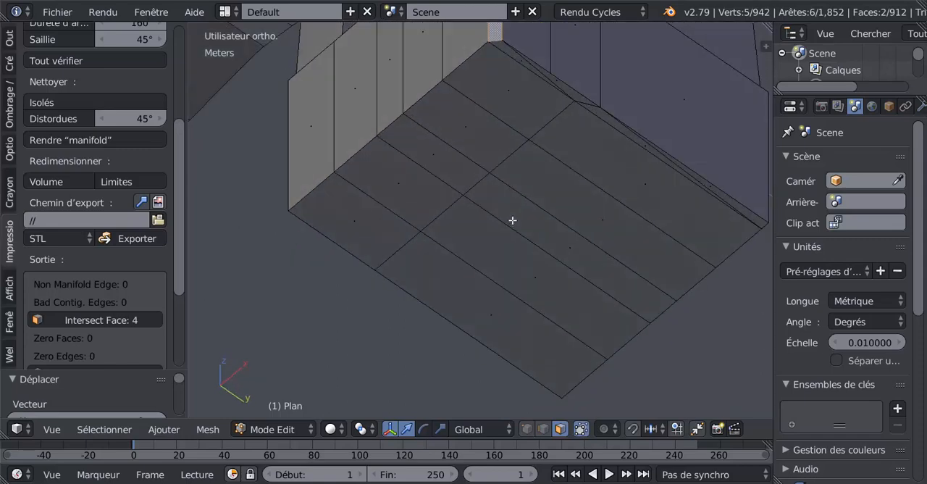
pyautogui.keyDown('shift'); pyautogui.moveTo(516, 194); pyautogui.dragTo(478, 343, button='middle'); pyautogui.keyUp('shift')
pyautogui.moveTo(519, 318); pyautogui.dragTo(513, 256, button='middle')
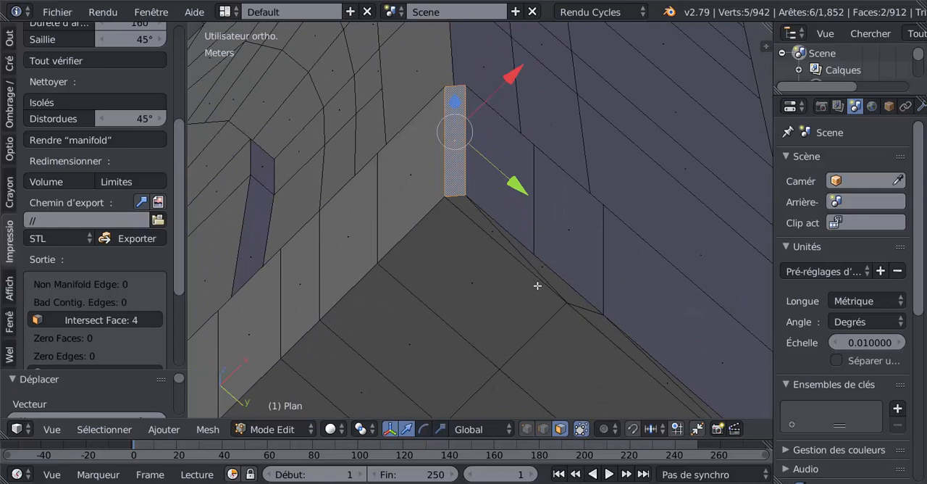
# Select the two slanted edges in the narrow strip along the foot's underside border and dissolve them
pyautogui.click(543, 429)
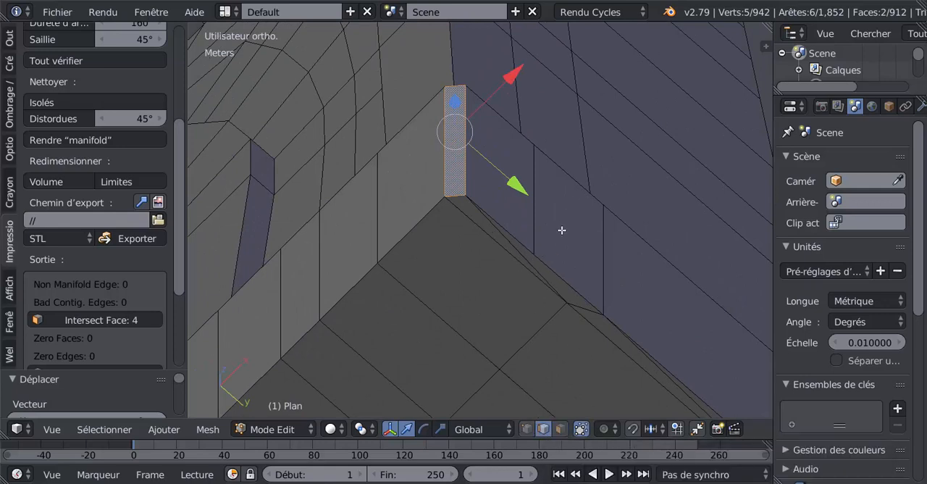
pyautogui.rightClick(540, 271)
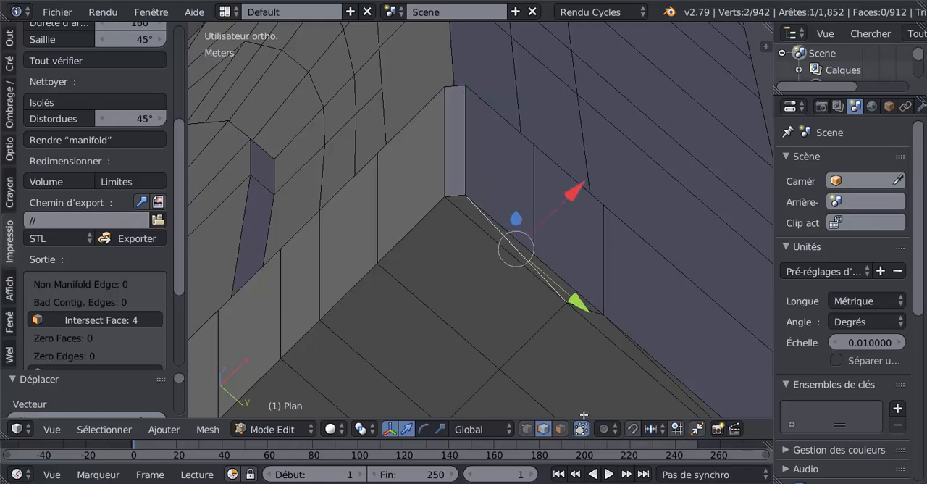
pyautogui.click(561, 429)
pyautogui.rightClick(553, 275)
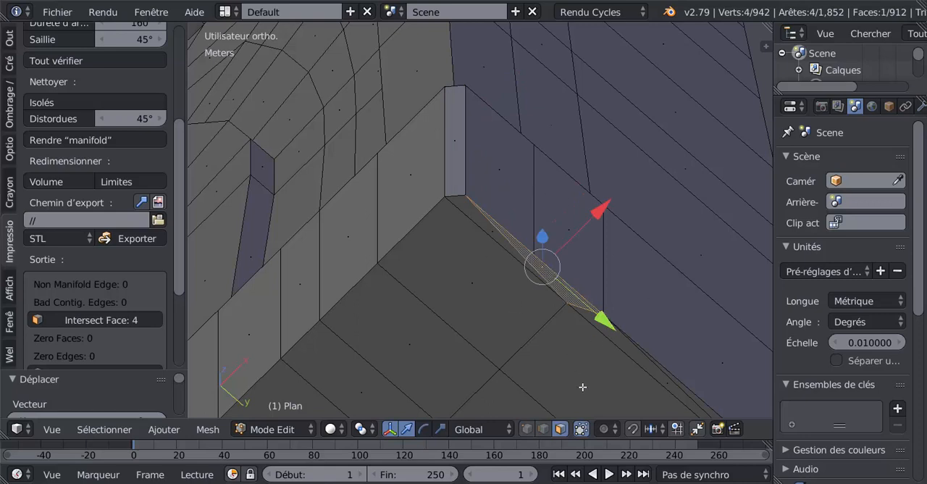
pyautogui.click(542, 428)
pyautogui.rightClick(533, 265)
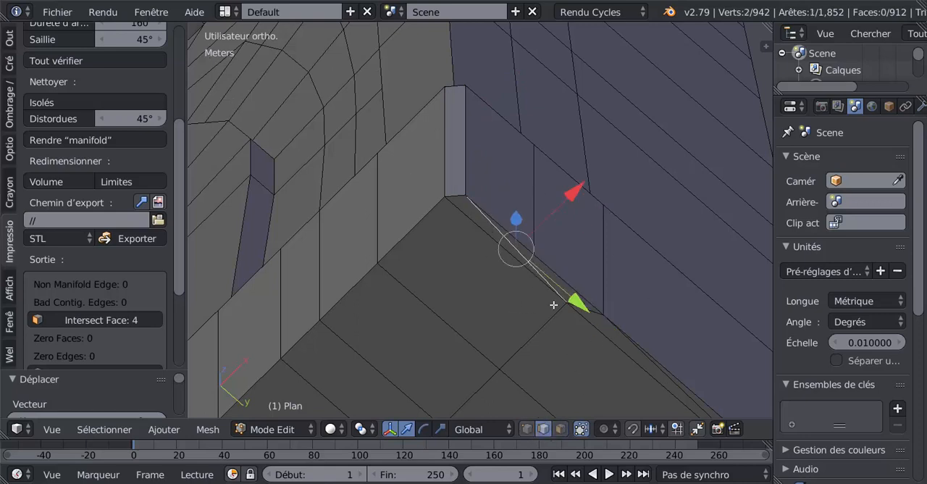
pyautogui.keyDown('shift'); pyautogui.moveTo(633, 365); pyautogui.dragTo(522, 229, button='middle'); pyautogui.keyUp('shift')
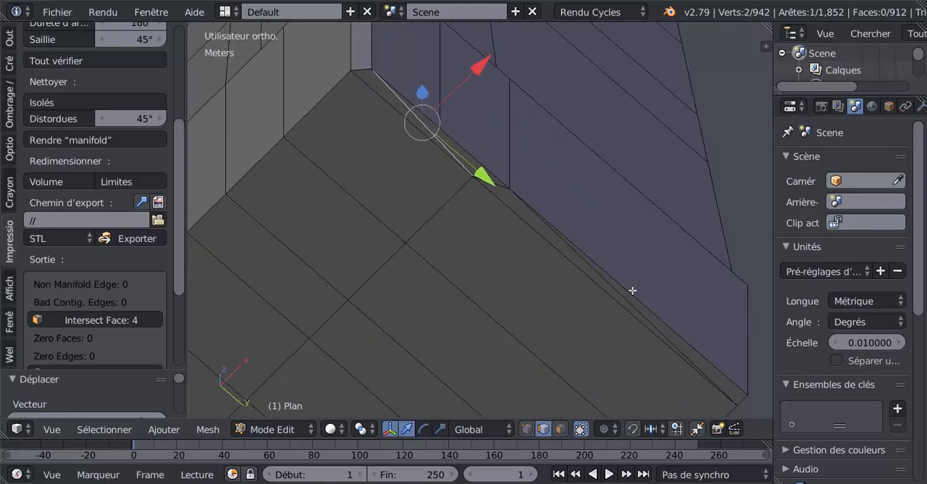
pyautogui.keyDown('shift'); pyautogui.rightClick(602, 305); pyautogui.keyUp('shift')
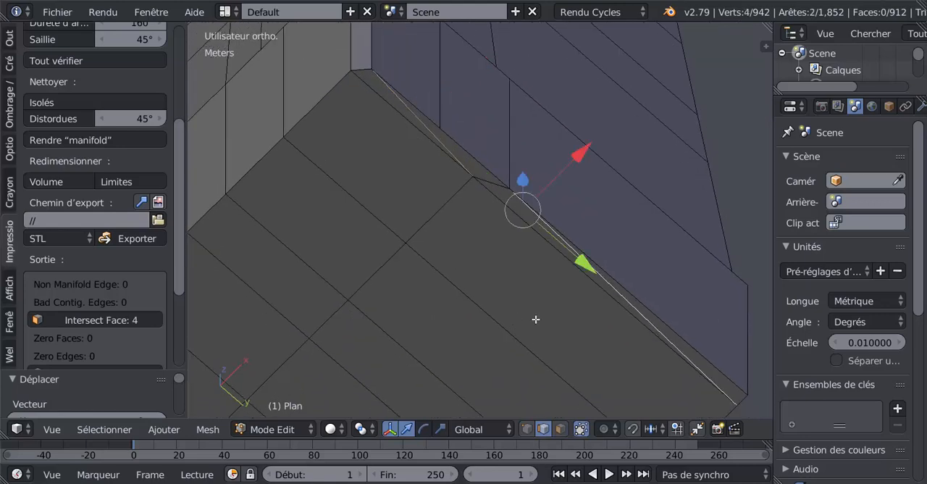
pyautogui.press('x')
pyautogui.click(506, 386)
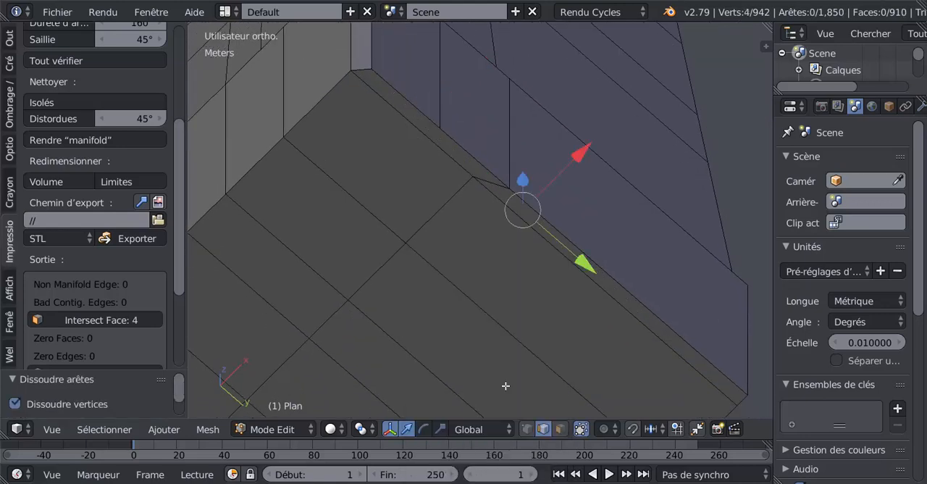
# Select the four corner vertices of the far narrow strip on the underside to check that they form a face
pyautogui.click(526, 428)
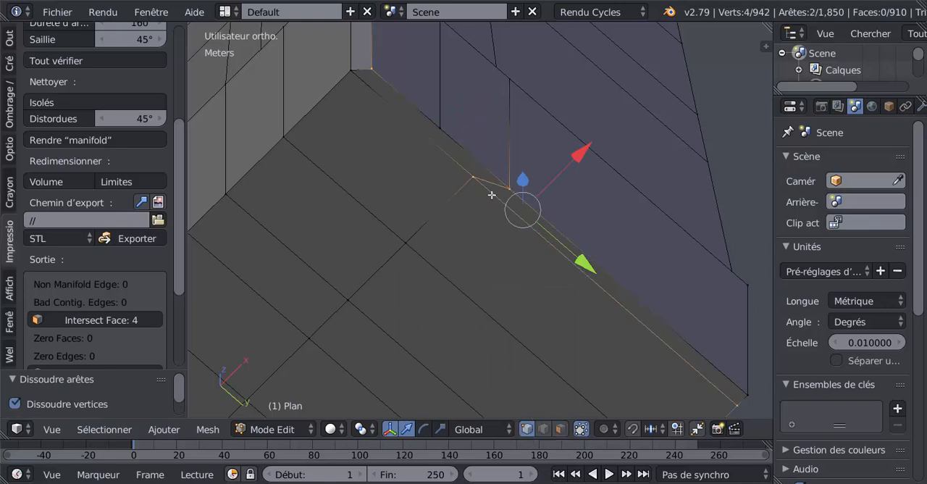
pyautogui.rightClick(737, 394)
pyautogui.keyDown('shift'); pyautogui.rightClick(727, 405); pyautogui.keyUp('shift')
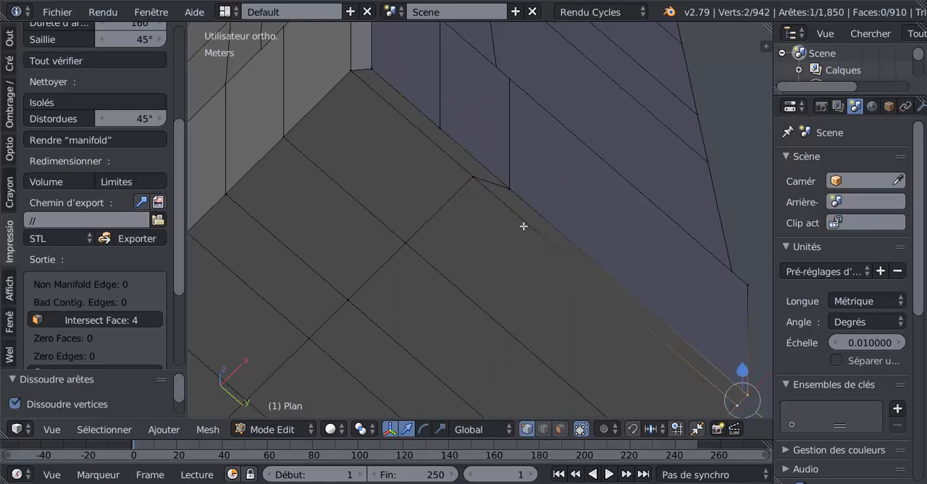
pyautogui.keyDown('shift'); pyautogui.rightClick(478, 183); pyautogui.keyUp('shift')
pyautogui.keyDown('shift'); pyautogui.rightClick(515, 184); pyautogui.keyUp('shift')
pyautogui.keyDown('shift'); pyautogui.moveTo(547, 259); pyautogui.dragTo(546, 230, button='middle'); pyautogui.keyUp('shift')
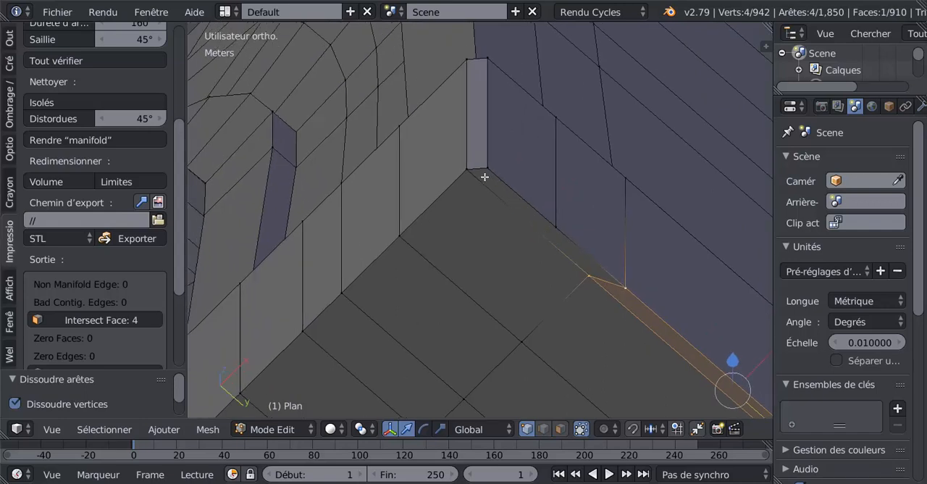
# Delete the narrow vertical face at the foot's corner together with the small triangular face on top of it
pyautogui.click(560, 428)
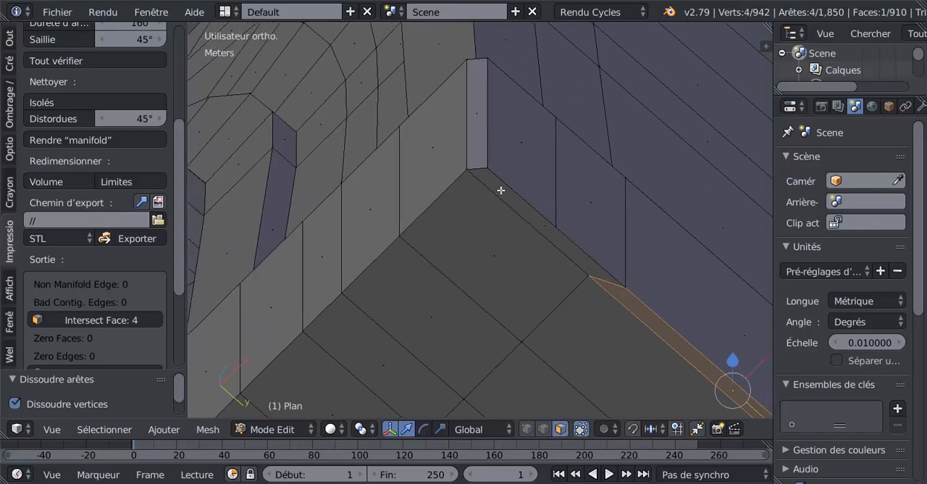
pyautogui.rightClick(482, 127)
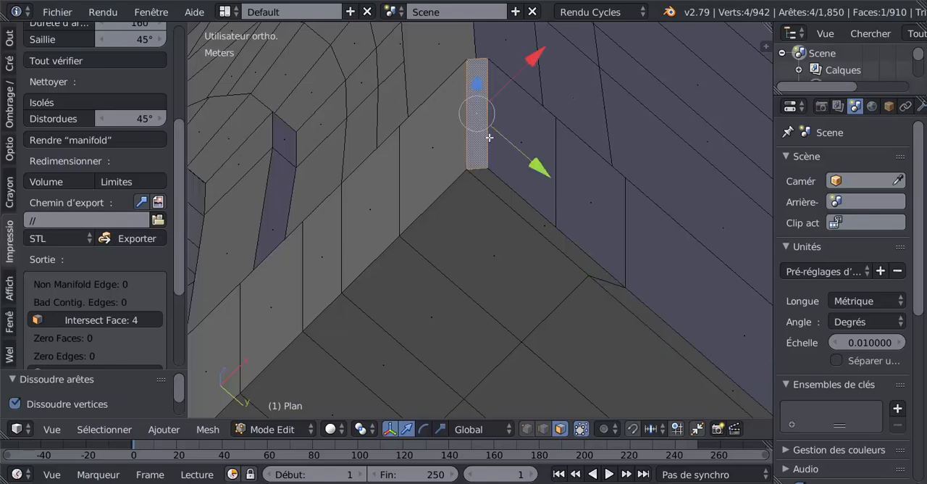
pyautogui.moveTo(490, 137); pyautogui.dragTo(498, 394, button='middle')
pyautogui.scroll(2, 498, 394)
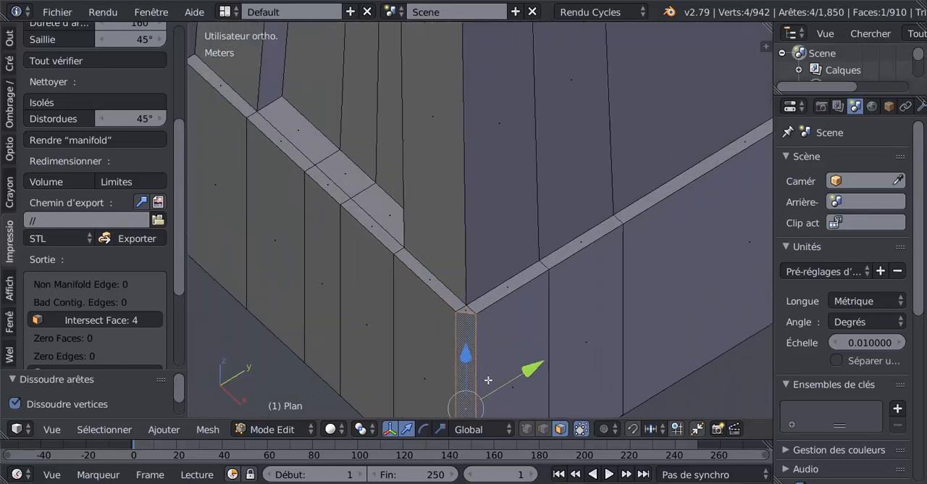
pyautogui.keyDown('shift'); pyautogui.rightClick(468, 312); pyautogui.keyUp('shift')
pyautogui.press('x')
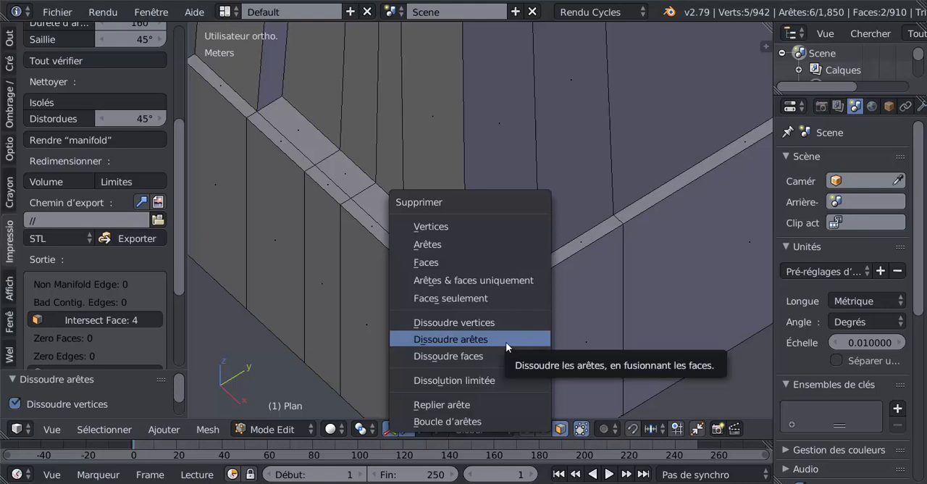
pyautogui.click(463, 262)
# Select the narrow strip face on the foot's underside that starts at the open corner
pyautogui.scroll(-2, 501, 332)
pyautogui.moveTo(500, 331); pyautogui.dragTo(516, 174, button='middle')
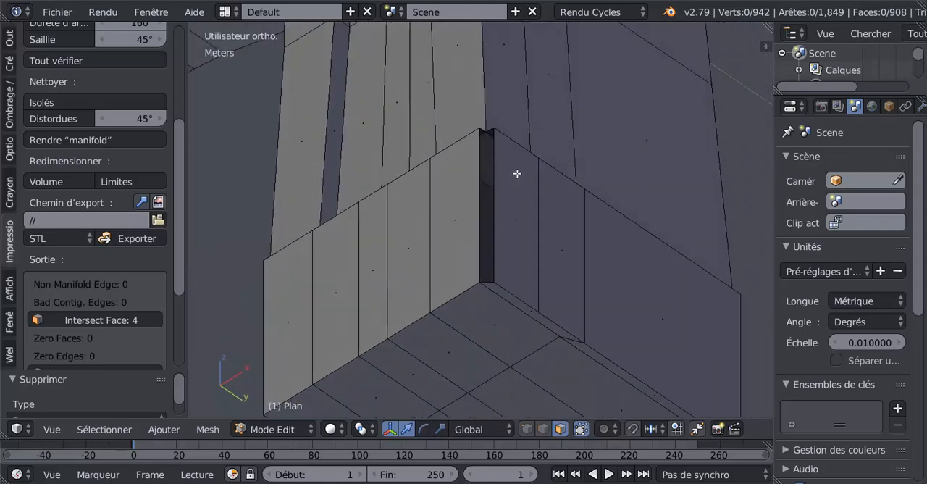
pyautogui.rightClick(513, 301)
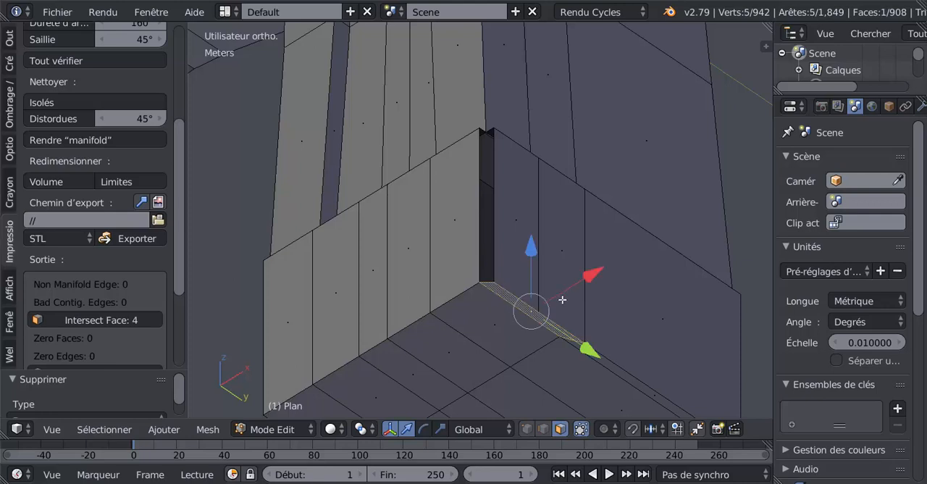
# Try dissolving the edges of the selected strip face, and undo the operation
pyautogui.press('x')
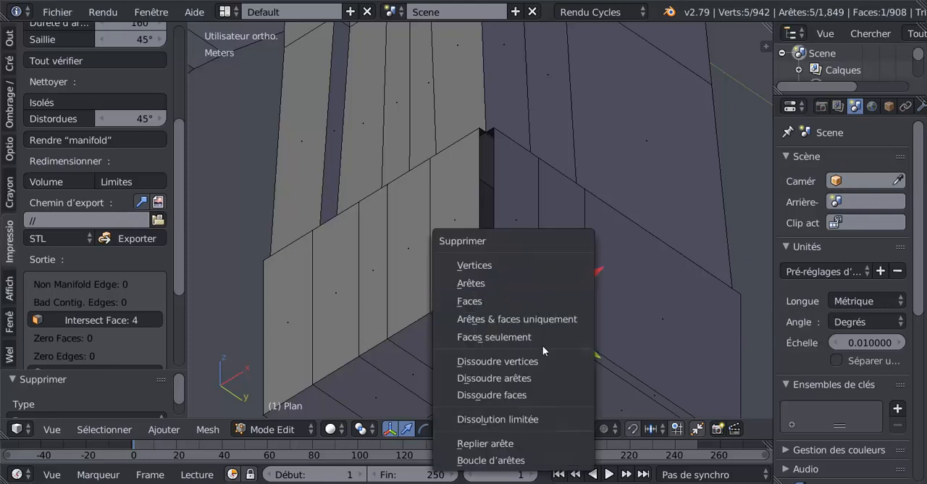
pyautogui.click(536, 376)
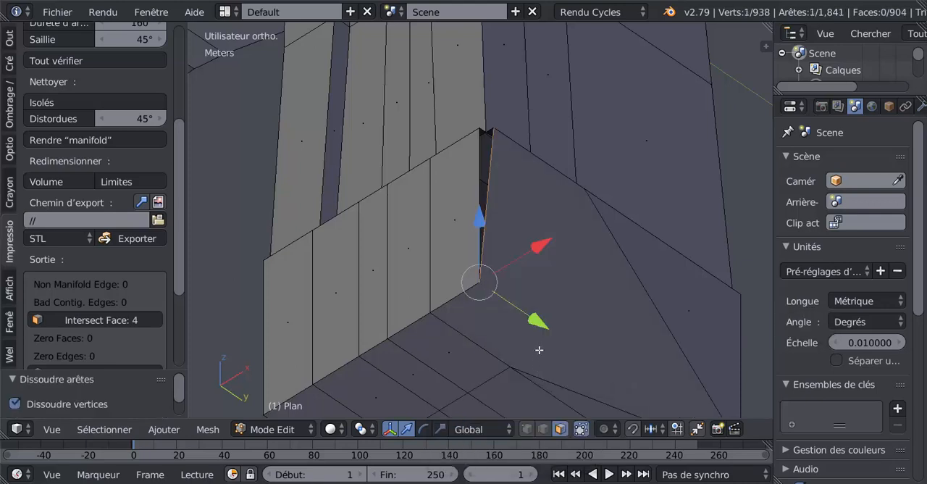
pyautogui.hotkey('ctrl', 'z')
# Delete the selected narrow strip face from the foot's underside
pyautogui.moveTo(537, 350); pyautogui.dragTo(529, 333, button='middle')
pyautogui.press('x')
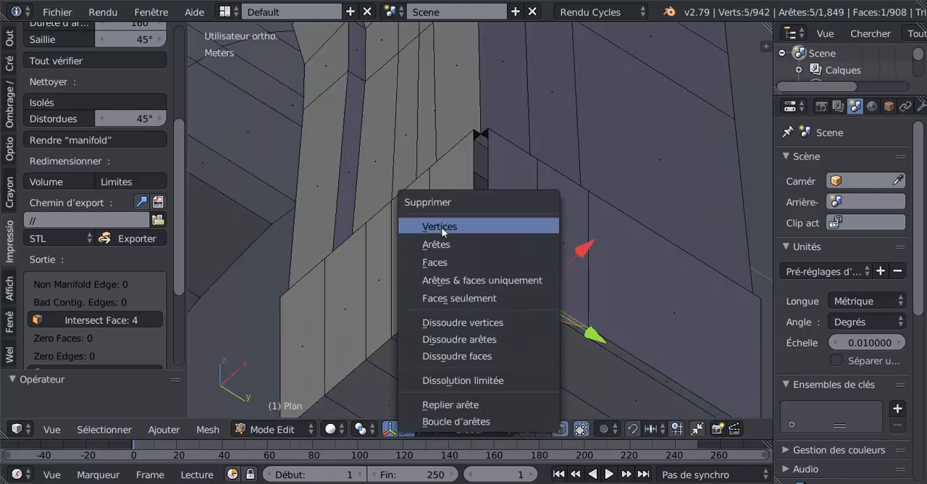
pyautogui.click(437, 261)
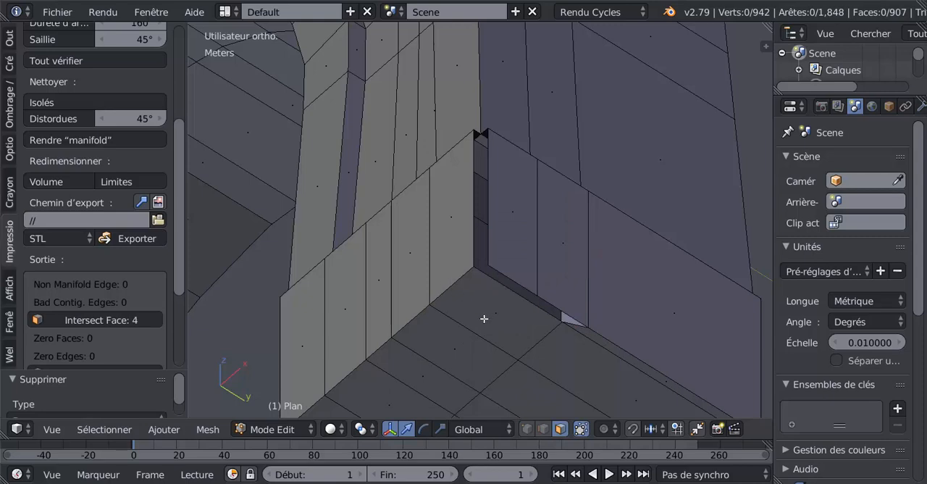
# Extrude the vertical edge of the longer side wall at the open corner and move it outward along Y
pyautogui.moveTo(484, 319); pyautogui.dragTo(523, 233, button='middle')
pyautogui.click(543, 429)
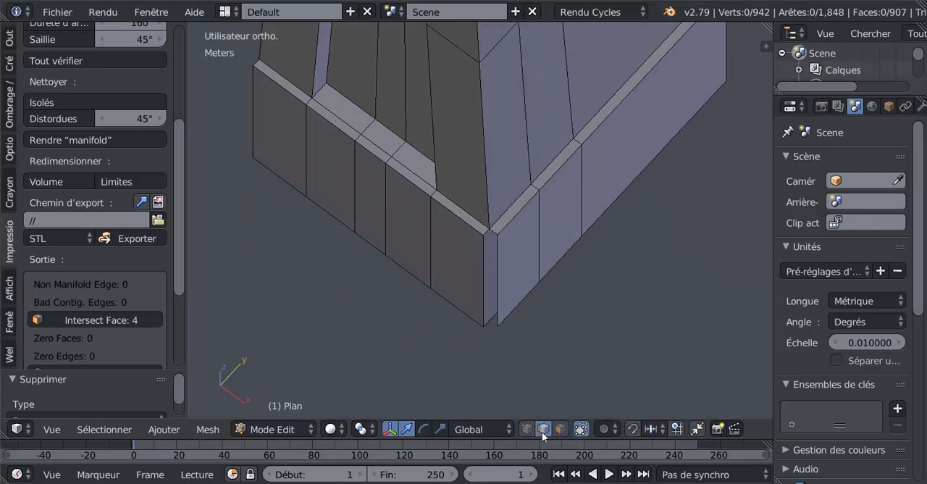
pyautogui.rightClick(499, 274)
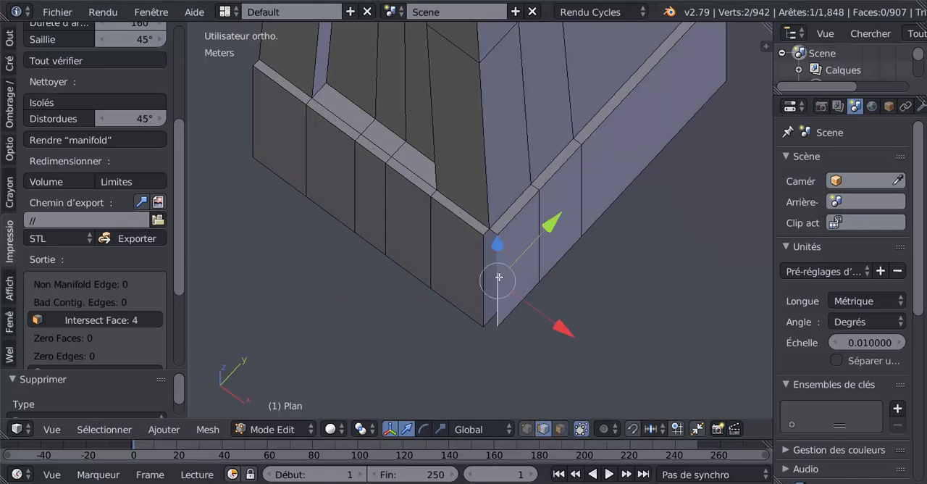
pyautogui.press('e')
pyautogui.click(499, 276)
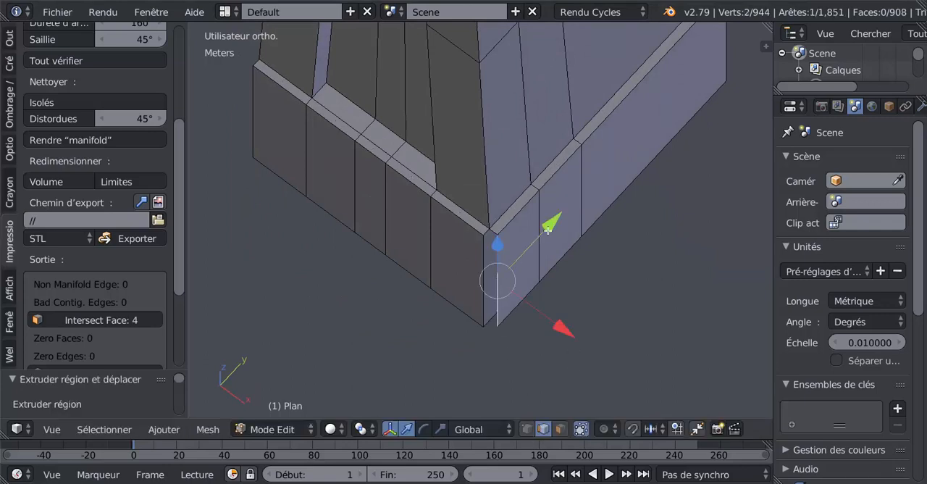
pyautogui.moveTo(548, 230); pyautogui.dragTo(539, 241)
pyautogui.scroll(2, 483, 266)
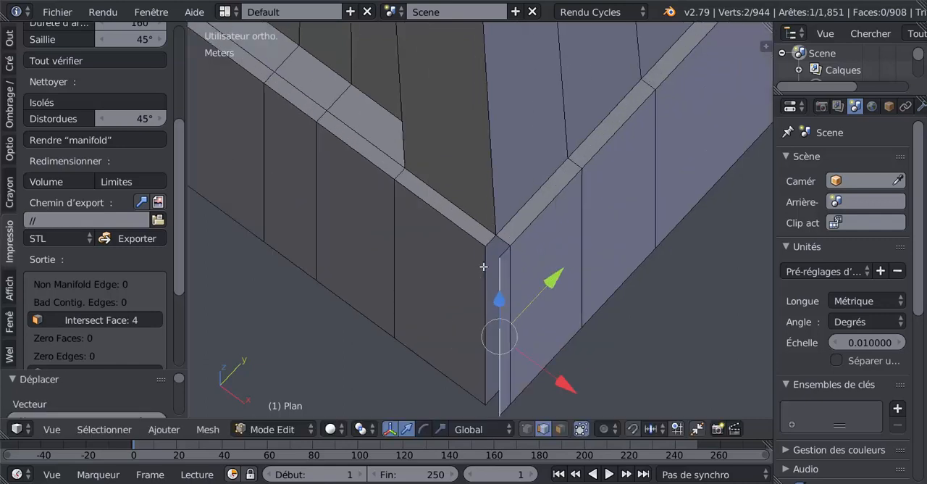
# Fill the top of the corner gap with a face between its two short opposite edges
pyautogui.scroll(1, 483, 266)
pyautogui.click(489, 244)
pyautogui.keyDown('shift'); pyautogui.rightClick(514, 255); pyautogui.keyUp('shift')
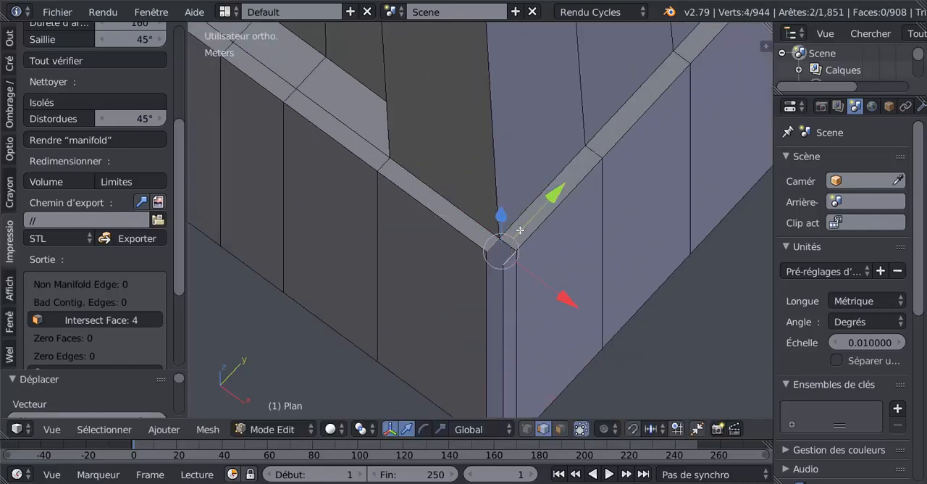
pyautogui.press('f')
# Close the vertical corner gap with a face between the side wall's edge and the extruded edge
pyautogui.moveTo(565, 283); pyautogui.dragTo(598, 212, button='middle')
pyautogui.rightClick(507, 240)
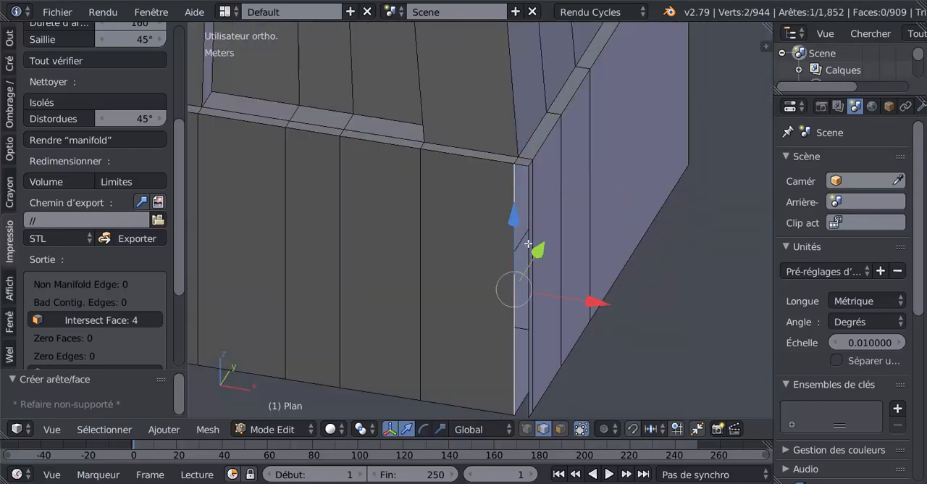
pyautogui.keyDown('shift'); pyautogui.rightClick(527, 249); pyautogui.keyUp('shift')
pyautogui.moveTo(528, 249); pyautogui.dragTo(520, 157, button='middle')
pyautogui.press('f')
# Cut an edge loop along the foot's underside, sliding it close to the bottom edge of the adjoining wall
pyautogui.moveTo(499, 216); pyautogui.dragTo(513, 200, button='middle')
pyautogui.hotkey('ctrl', 'r')
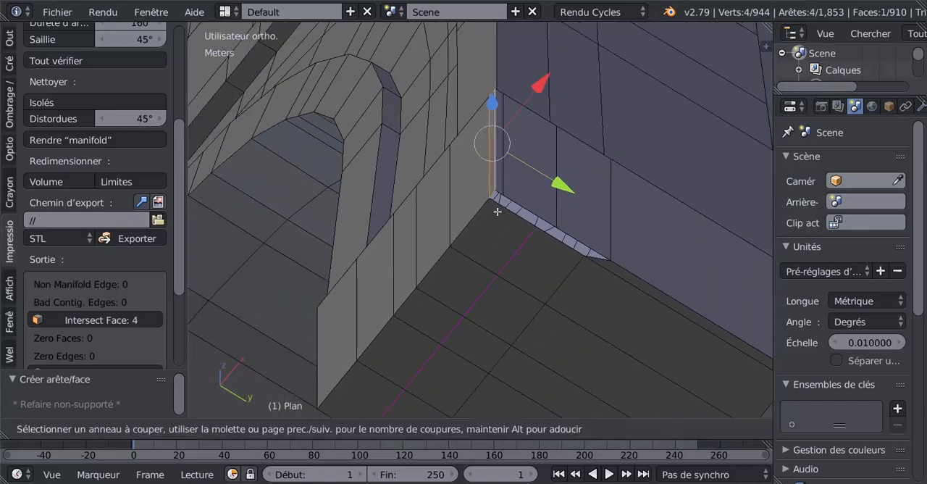
pyautogui.click(498, 212)
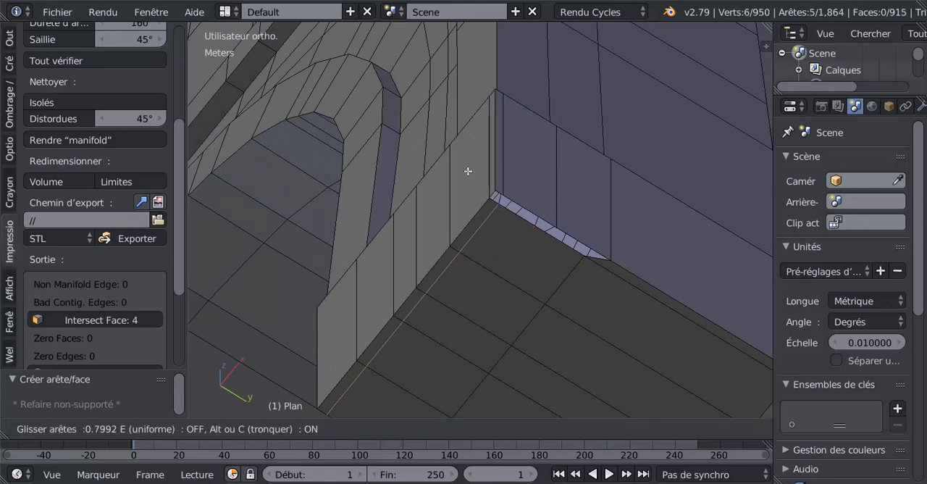
pyautogui.click(477, 210)
# Fill the small corner square of the underside gap with a face between its two short opposite edges
pyautogui.scroll(2, 487, 218)
pyautogui.scroll(1, 486, 218)
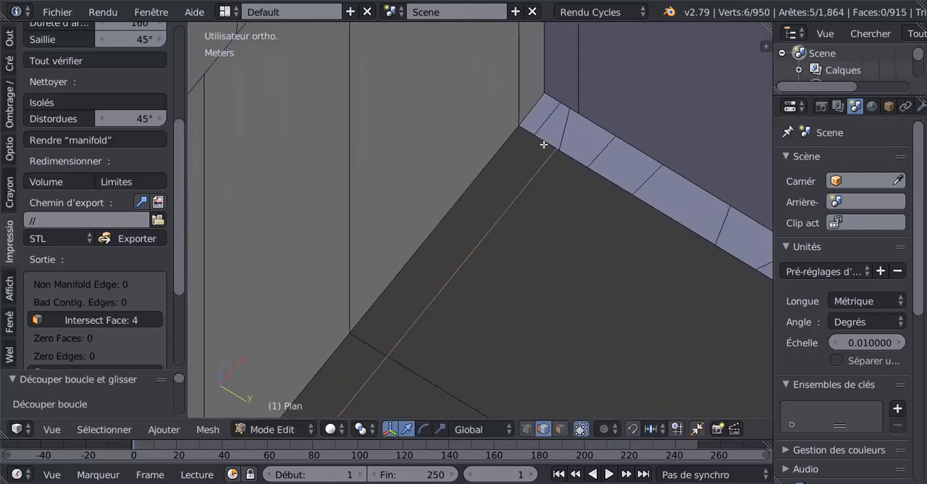
pyautogui.rightClick(545, 142)
pyautogui.keyDown('shift'); pyautogui.rightClick(561, 105); pyautogui.keyUp('shift')
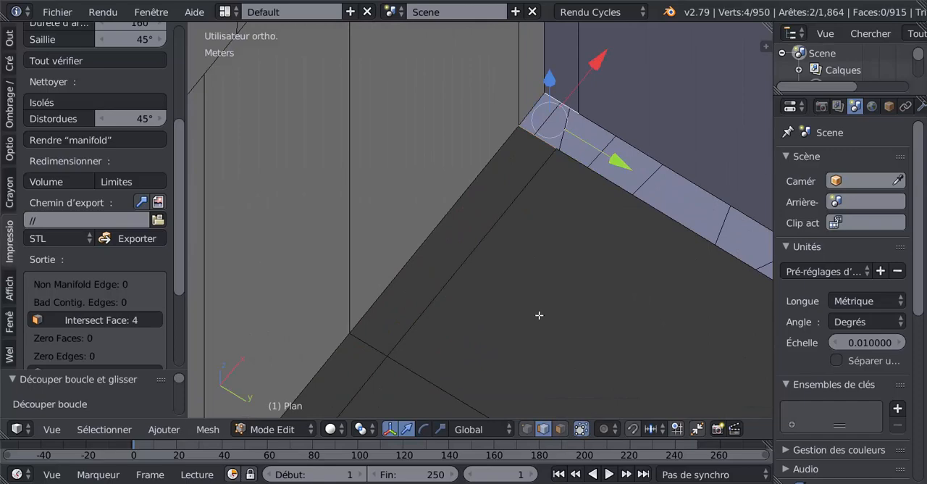
pyautogui.press('f')
# Cut a second edge loop through the underside between the narrow border strip and the next lengthwise edge
pyautogui.press('KP_8')
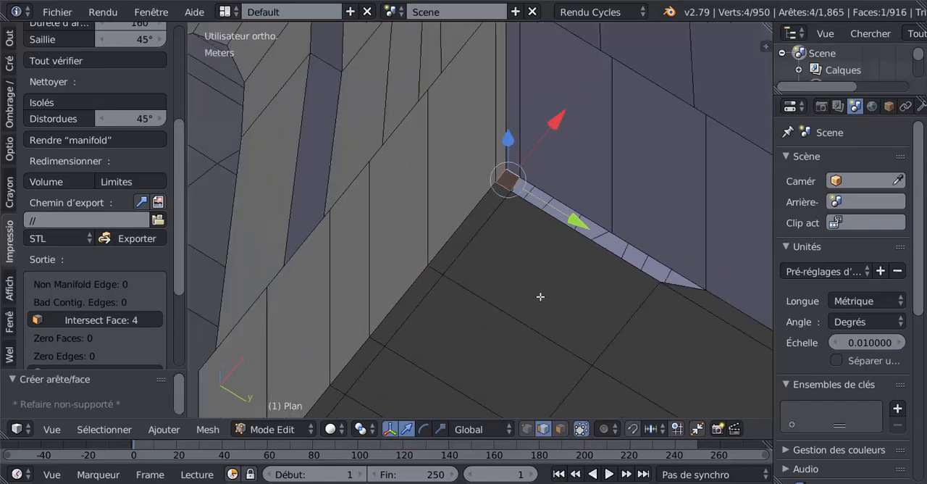
pyautogui.moveTo(558, 259); pyautogui.dragTo(520, 247, button='middle')
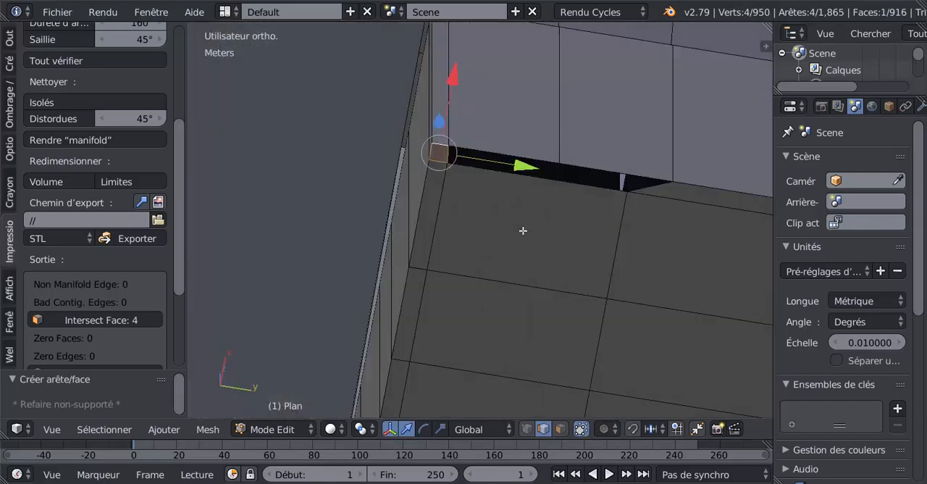
pyautogui.scroll(-2, 524, 229)
pyautogui.hotkey('ctrl', 'r')
pyautogui.doubleClick(534, 203)
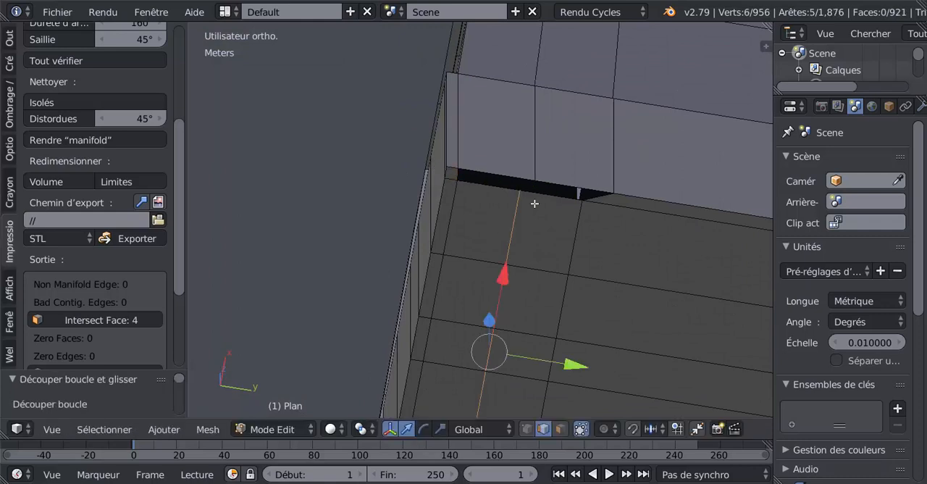
# Fill the rest of the underside gap with two faces, each between opposite edges of the wall and the underside
pyautogui.rightClick(509, 167)
pyautogui.keyDown('shift'); pyautogui.rightClick(492, 188); pyautogui.keyUp('shift')
pyautogui.press('f')
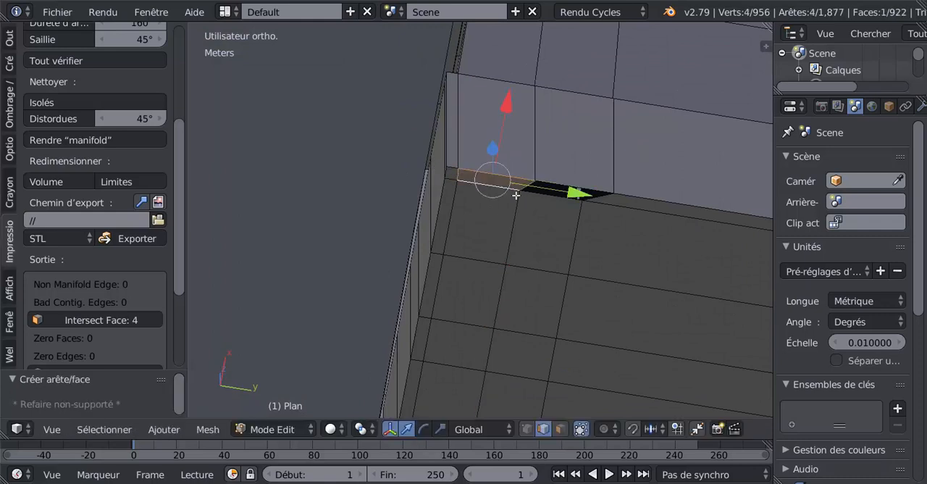
pyautogui.rightClick(556, 176)
pyautogui.keyDown('shift'); pyautogui.rightClick(539, 205); pyautogui.keyUp('shift')
pyautogui.press('f')
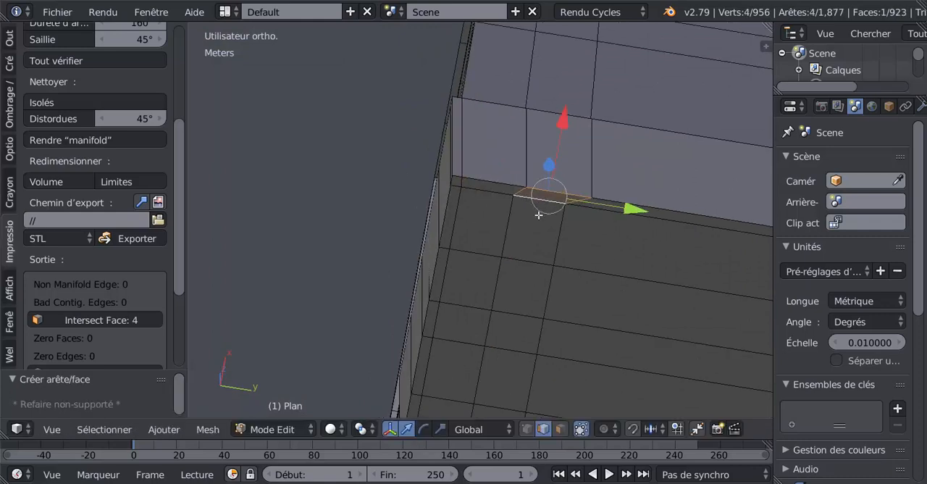
# Run all the 3D print checks on the mesh again
pyautogui.moveTo(539, 208); pyautogui.dragTo(476, 350, button='middle')
pyautogui.scroll(-4, 562, 296)
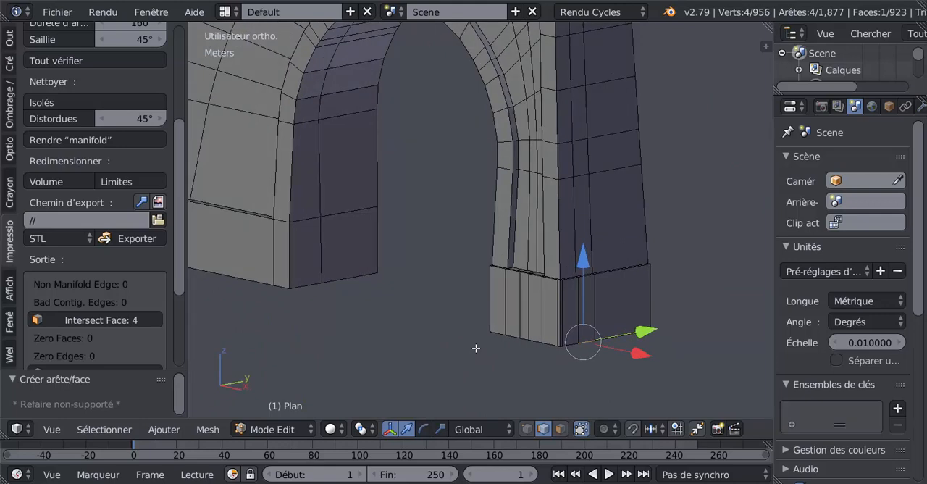
pyautogui.keyDown('shift'); pyautogui.moveTo(442, 308); pyautogui.dragTo(498, 333, button='middle'); pyautogui.keyUp('shift')
pyautogui.click(45, 61)
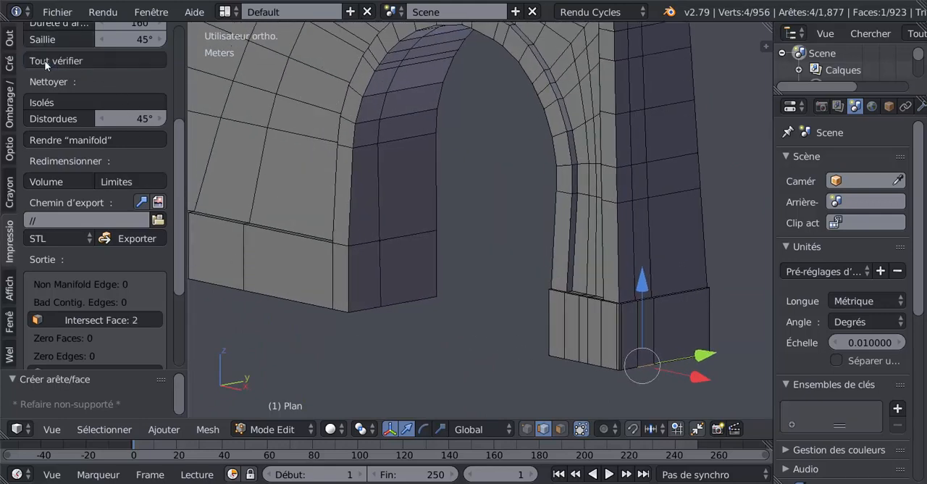
# Select the reported intersecting faces and locate them on the tower in wireframe display
pyautogui.scroll(-1, 178, 250)
pyautogui.scroll(-5, 182, 290)
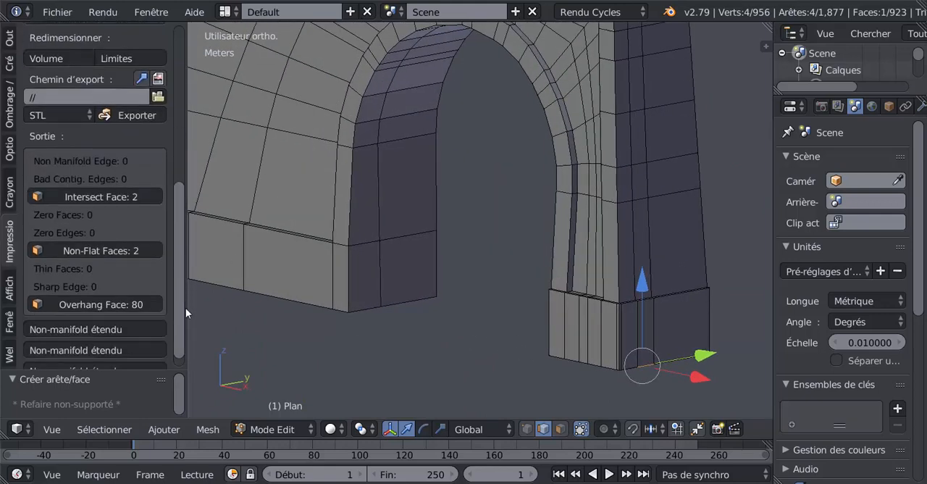
pyautogui.click(103, 181)
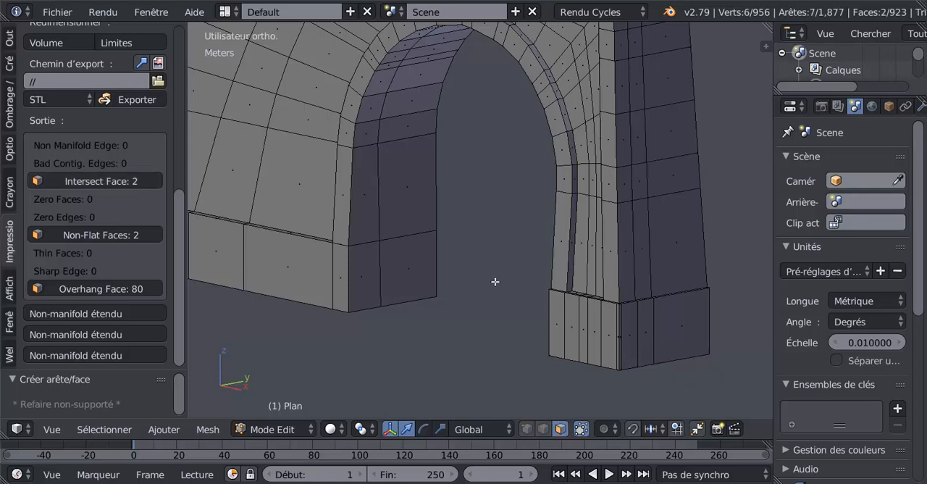
pyautogui.moveTo(495, 282); pyautogui.dragTo(491, 282, button='middle')
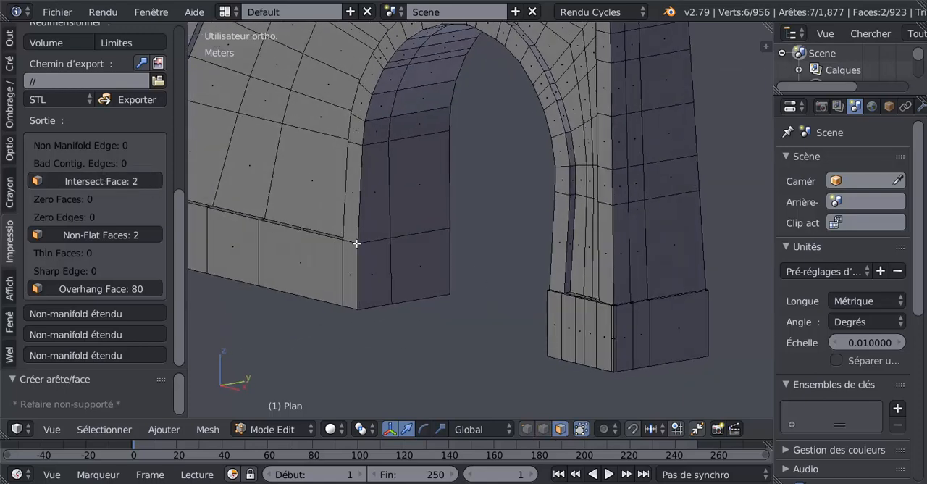
pyautogui.scroll(-4, 418, 287)
pyautogui.press('z')
pyautogui.moveTo(423, 287)
pyautogui.mouseDown(button='middle')
pyautogui.moveTo(444, 268)
pyautogui.moveTo(445, 249)
pyautogui.moveTo(374, 239)
pyautogui.mouseUp(button='middle')
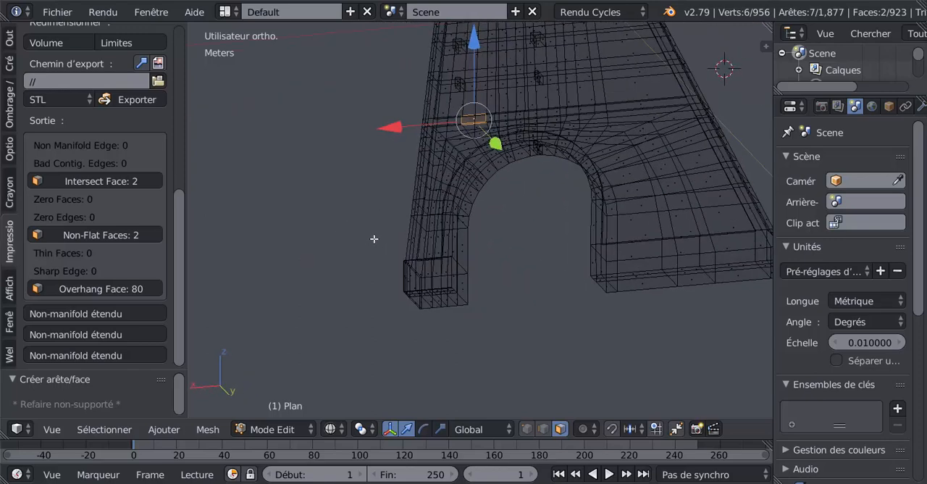
# Select the reported non-flat faces and examine in wireframe where they lie on the foot and the arch
pyautogui.click(93, 234)
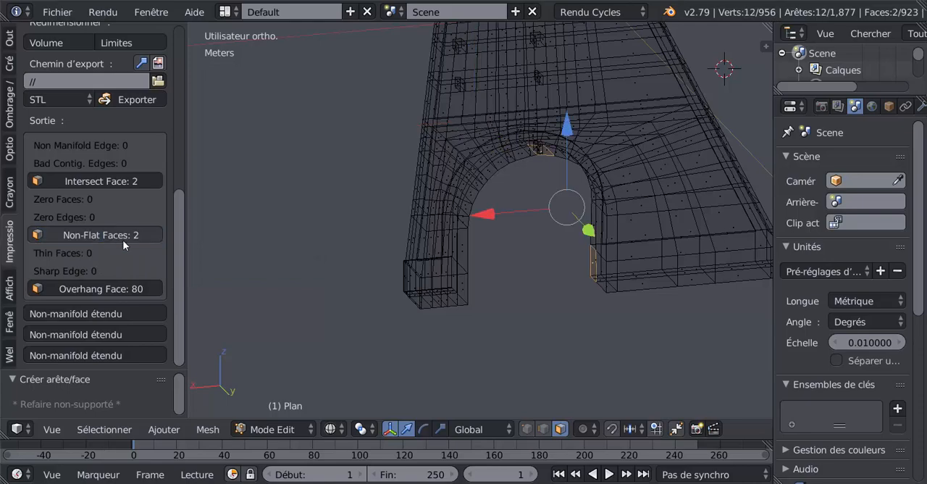
pyautogui.moveTo(490, 310); pyautogui.dragTo(692, 299, button='middle')
pyautogui.moveTo(480, 301); pyautogui.dragTo(656, 331, button='middle')
pyautogui.scroll(5, 642, 321)
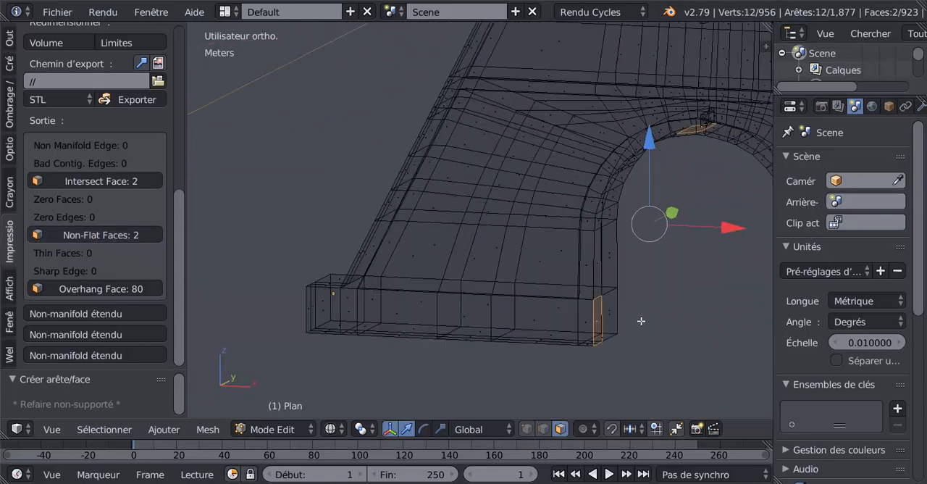
pyautogui.press('Tab')
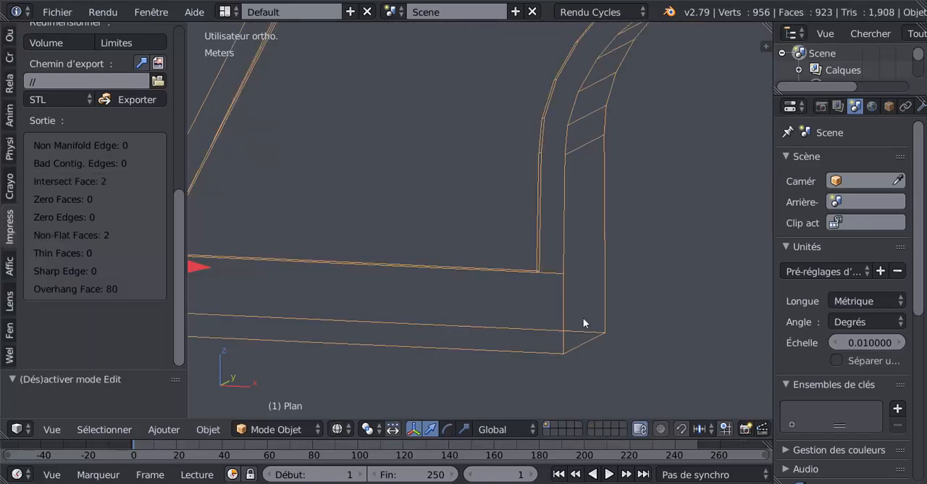
pyautogui.press('Tab')
pyautogui.moveTo(582, 323); pyautogui.dragTo(408, 395, button='middle')
pyautogui.keyDown('shift'); pyautogui.moveTo(585, 259); pyautogui.dragTo(512, 351, button='middle'); pyautogui.keyUp('shift')
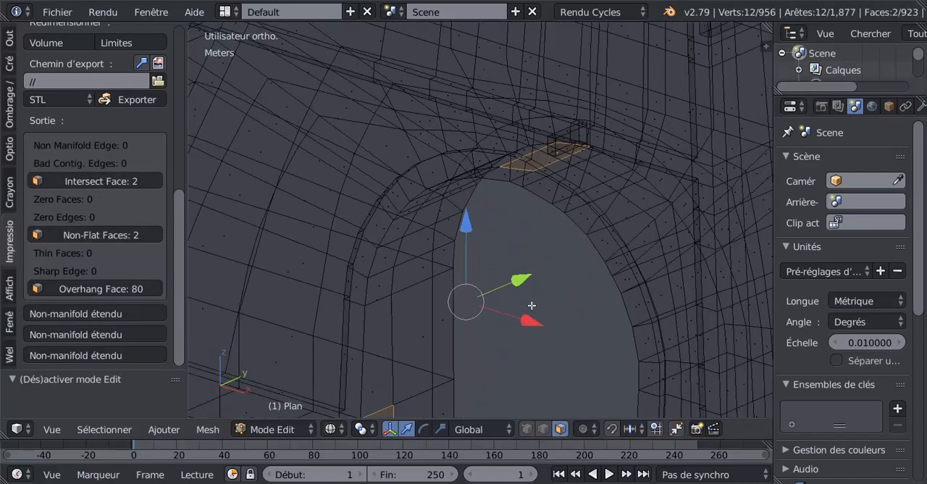
pyautogui.moveTo(579, 283); pyautogui.dragTo(399, 255, button='middle')
pyautogui.scroll(3, 399, 221)
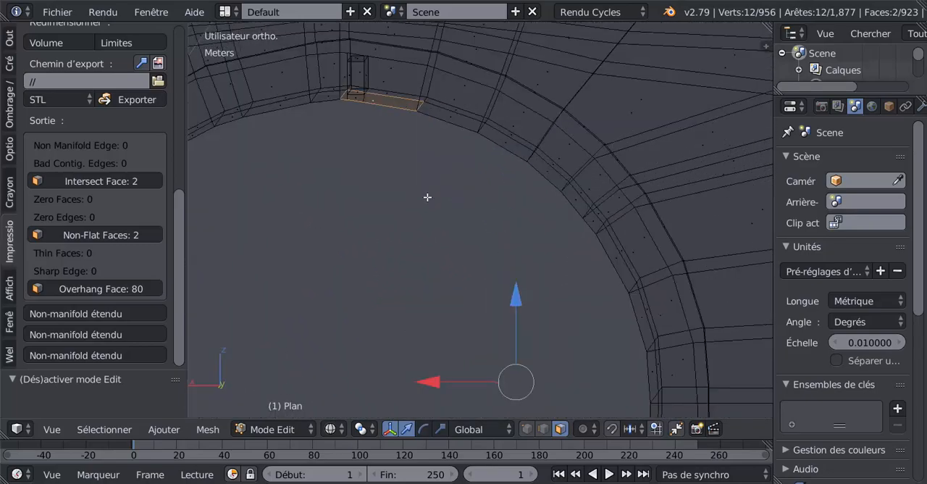
pyautogui.keyDown('shift'); pyautogui.moveTo(428, 198); pyautogui.dragTo(561, 277, button='middle'); pyautogui.keyUp('shift')
pyautogui.scroll(1, 561, 277)
pyautogui.scroll(2, 561, 277)
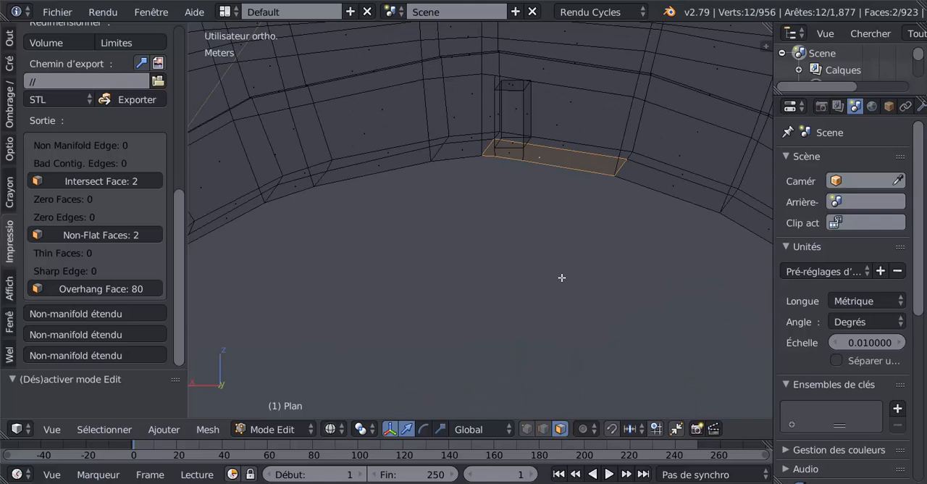
# Examine the non-flat face under the arch's crown from the front and below in solid shading, including its vertices
pyautogui.press('KP_1')
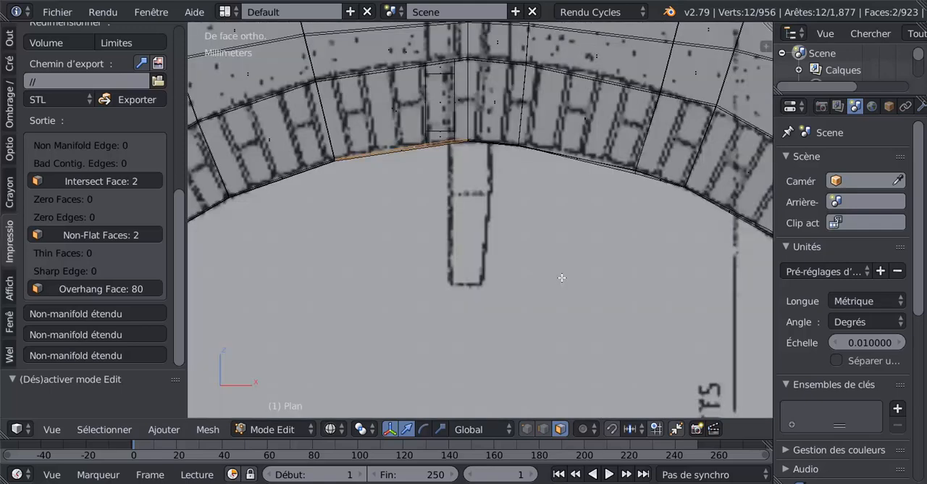
pyautogui.scroll(3, 444, 230)
pyautogui.keyDown('shift'); pyautogui.moveTo(432, 201); pyautogui.dragTo(526, 269, button='middle'); pyautogui.keyUp('shift')
pyautogui.press('z')
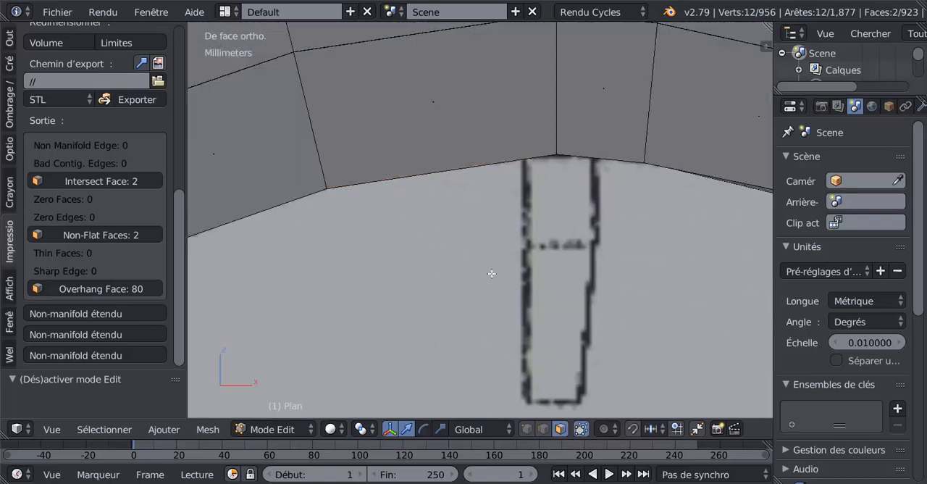
pyautogui.scroll(2, 449, 260)
pyautogui.moveTo(442, 254); pyautogui.dragTo(440, 249, button='middle')
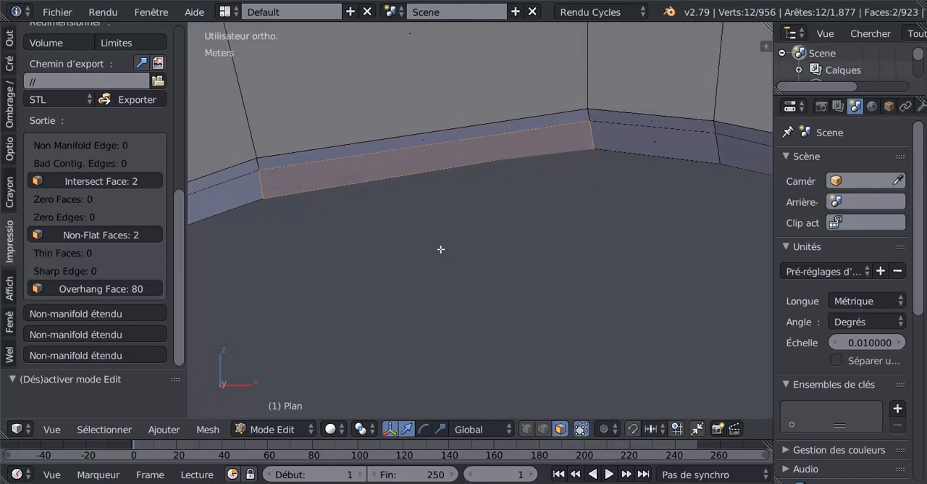
pyautogui.click(526, 428)
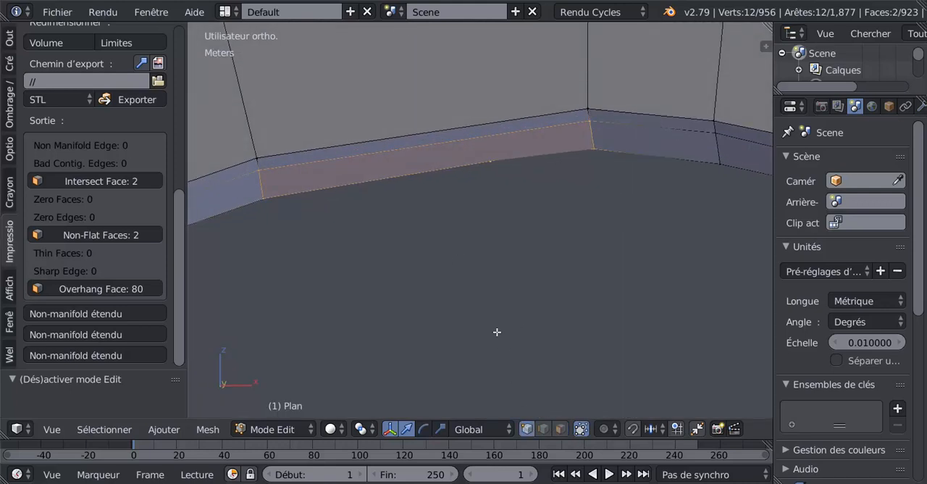
pyautogui.moveTo(486, 276); pyautogui.dragTo(484, 254, button='middle')
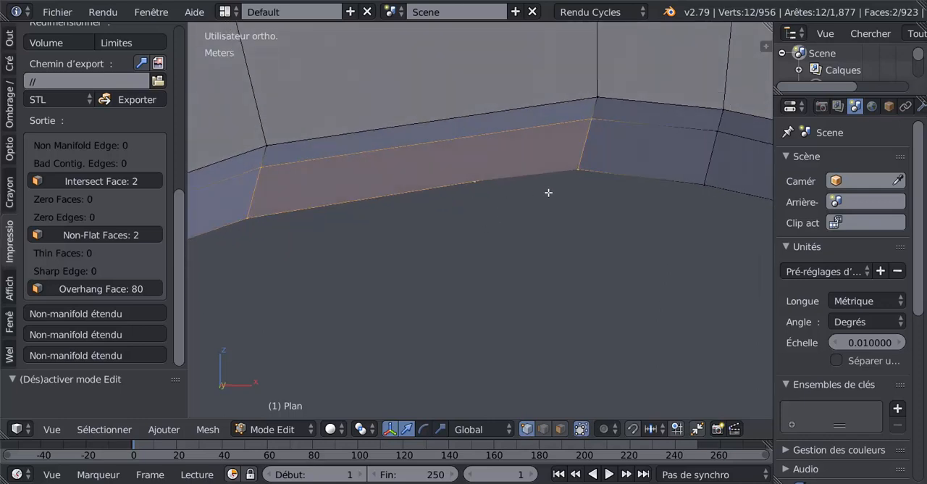
pyautogui.moveTo(446, 203); pyautogui.dragTo(459, 217, button='middle')
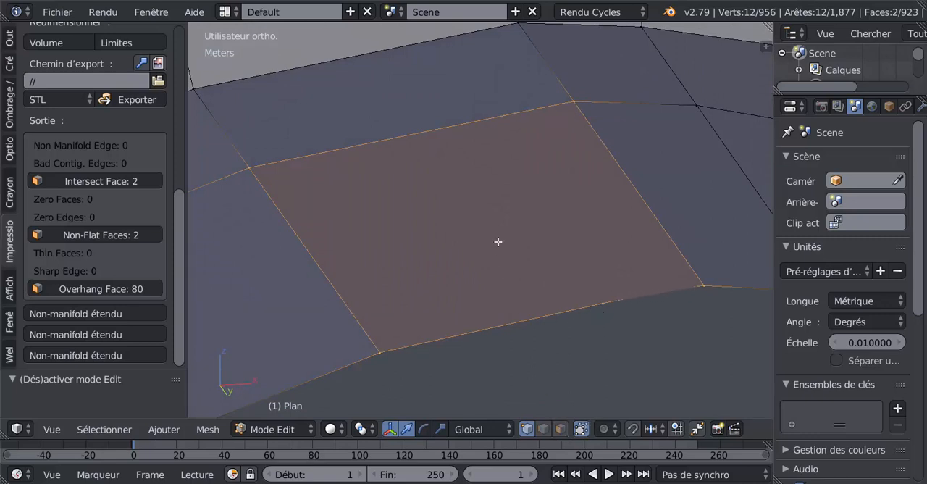
pyautogui.scroll(-5, 497, 242)
# Select only the non-flat face under the arch's crown and apply LoopTools Flatten with the Best fit plane
pyautogui.click(561, 429)
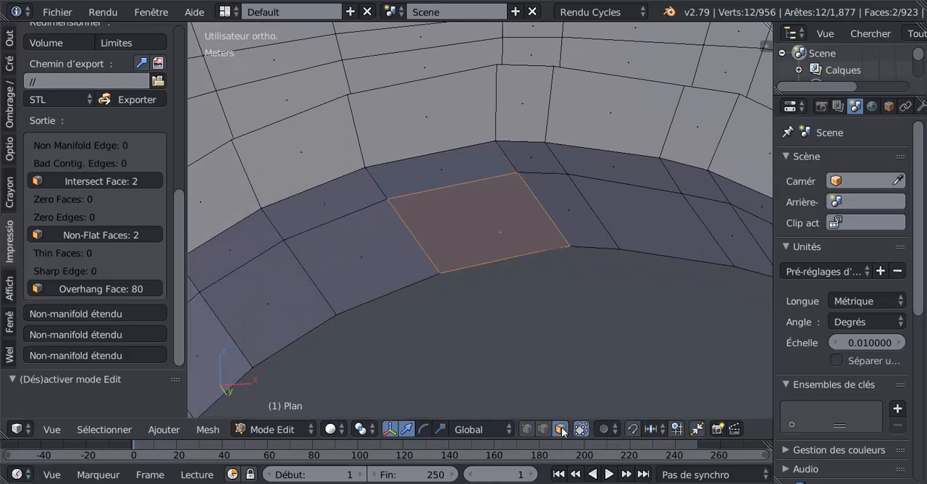
pyautogui.click(463, 216)
pyautogui.scroll(2, 467, 306)
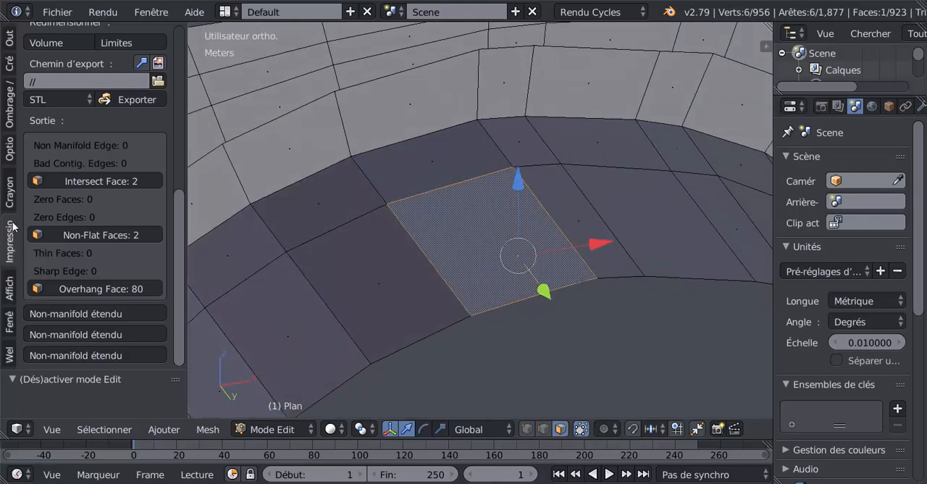
pyautogui.click(6, 38)
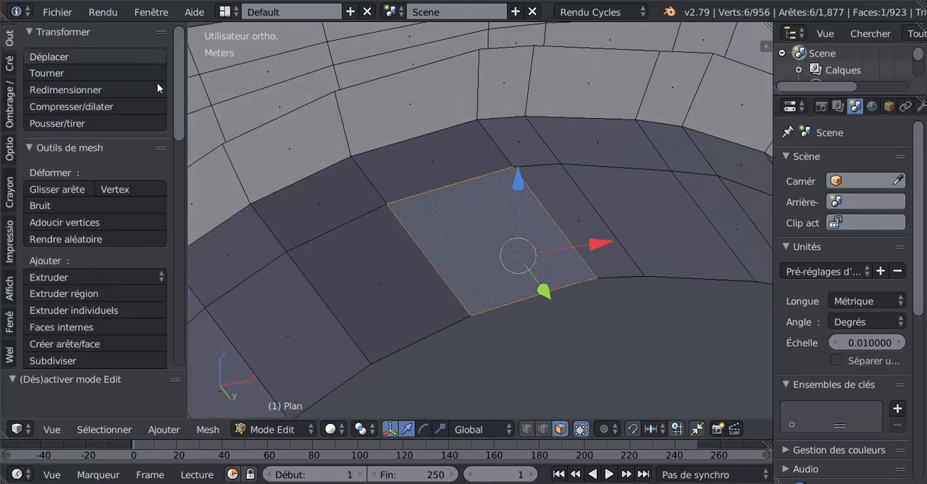
pyautogui.moveTo(177, 96); pyautogui.dragTo(188, 284)
pyautogui.scroll(-2, 157, 304)
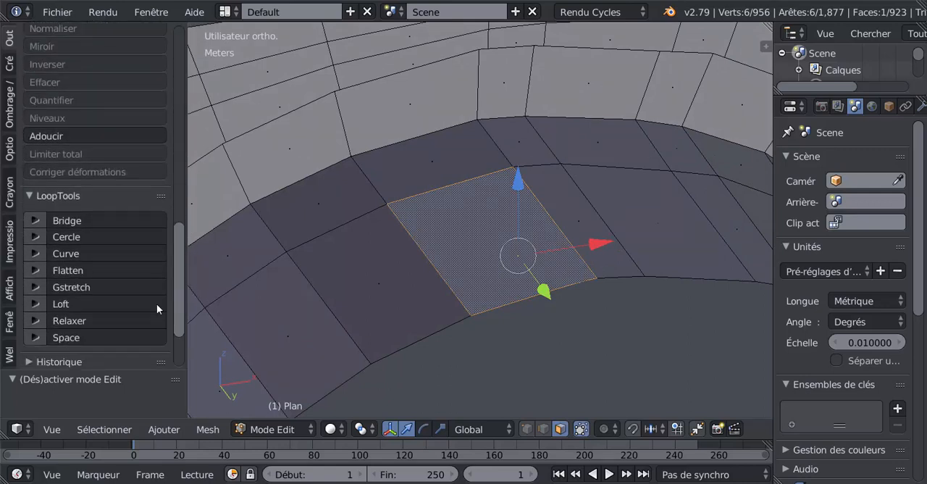
pyautogui.click(76, 272)
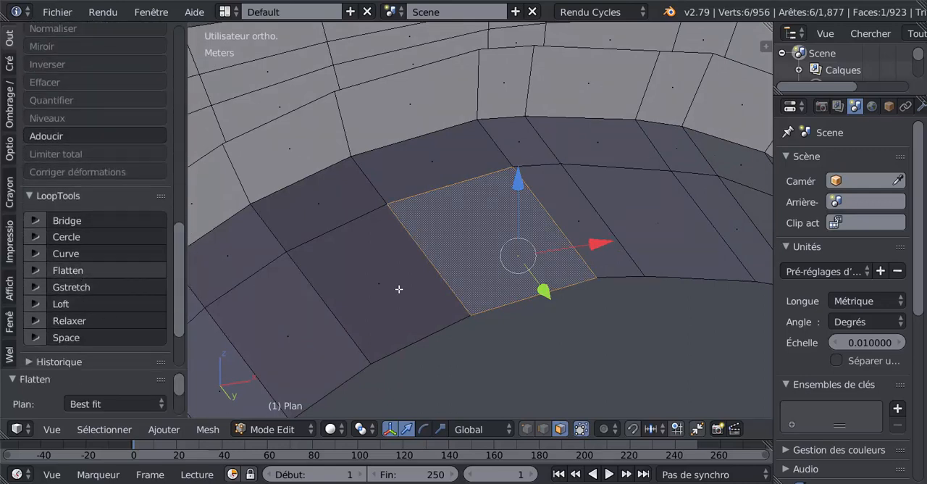
# Run all the 3D print checks again on the tower mesh and bring up the report
pyautogui.moveTo(559, 288); pyautogui.dragTo(593, 301, button='middle')
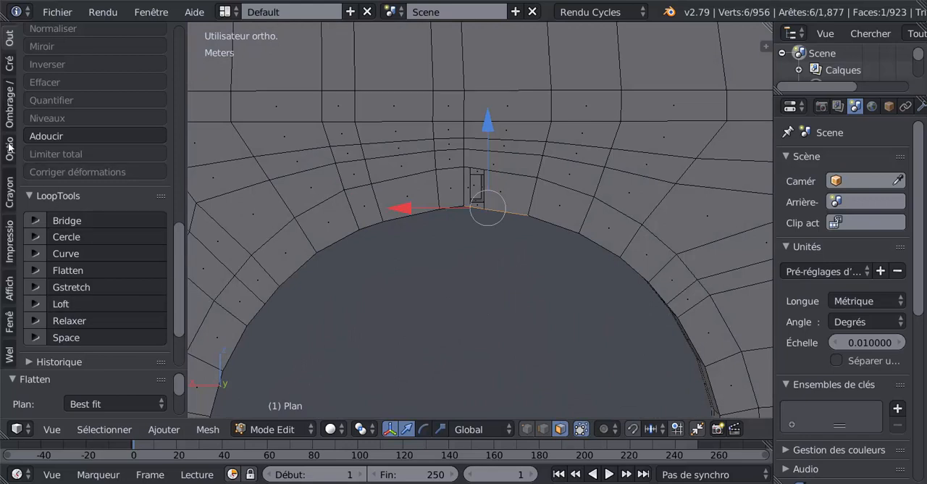
pyautogui.click(10, 245)
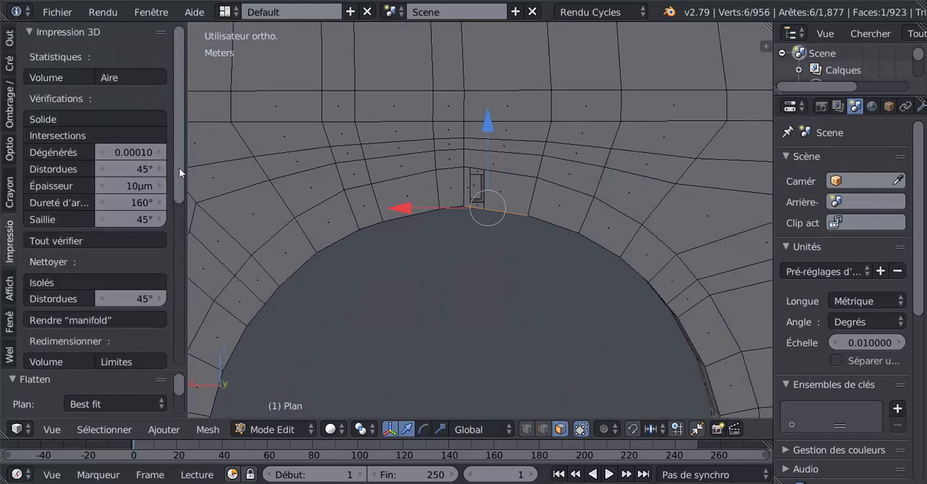
pyautogui.moveTo(179, 167); pyautogui.dragTo(192, 209)
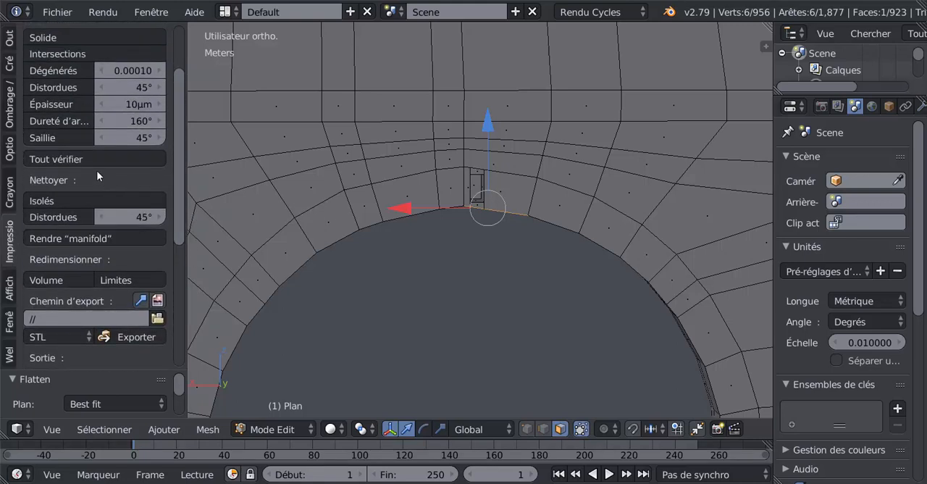
pyautogui.click(78, 159)
pyautogui.scroll(-2, 174, 275)
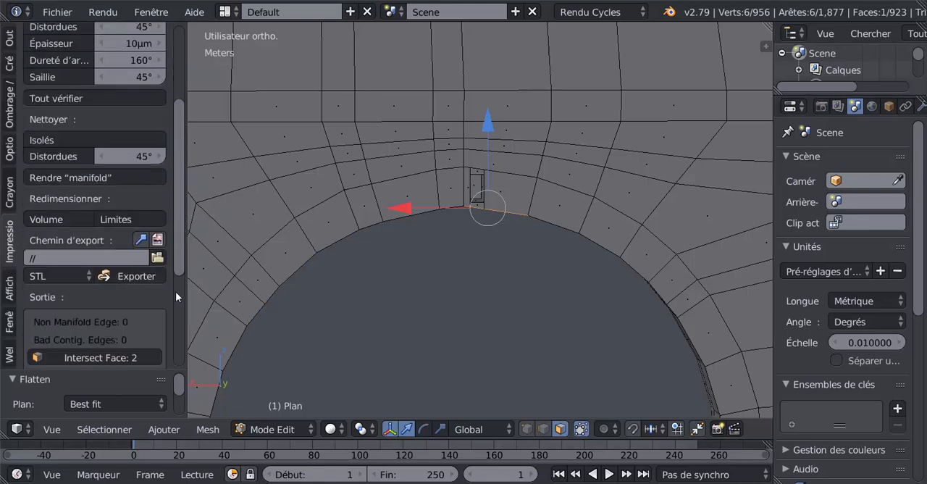
pyautogui.scroll(-6, 175, 291)
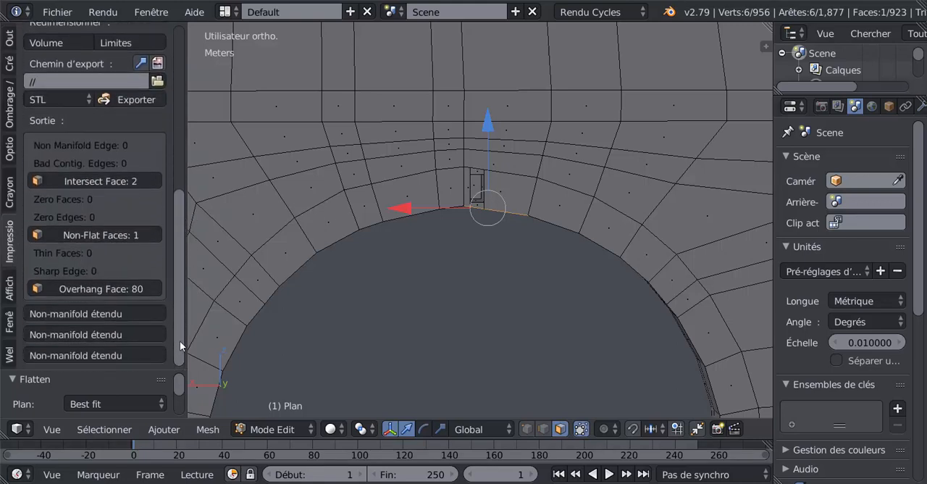
# Select the reported non-flat face and locate it at the base of the arch's inner wall
pyautogui.click(72, 237)
pyautogui.scroll(-2, 477, 321)
pyautogui.moveTo(488, 324); pyautogui.dragTo(543, 289, button='middle')
pyautogui.scroll(3, 475, 320)
pyautogui.moveTo(474, 321); pyautogui.dragTo(550, 237, button='middle')
pyautogui.scroll(-2, 508, 181)
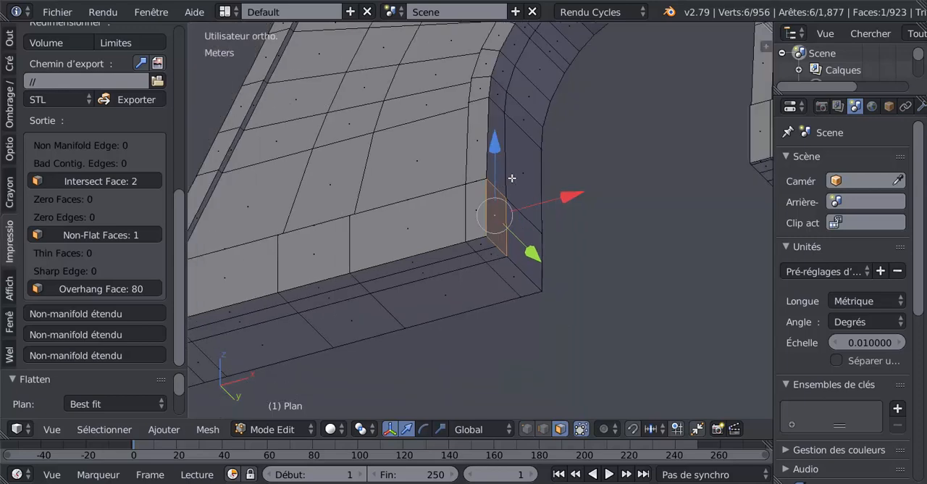
pyautogui.keyDown('shift'); pyautogui.moveTo(521, 178); pyautogui.dragTo(530, 263, button='middle'); pyautogui.keyUp('shift')
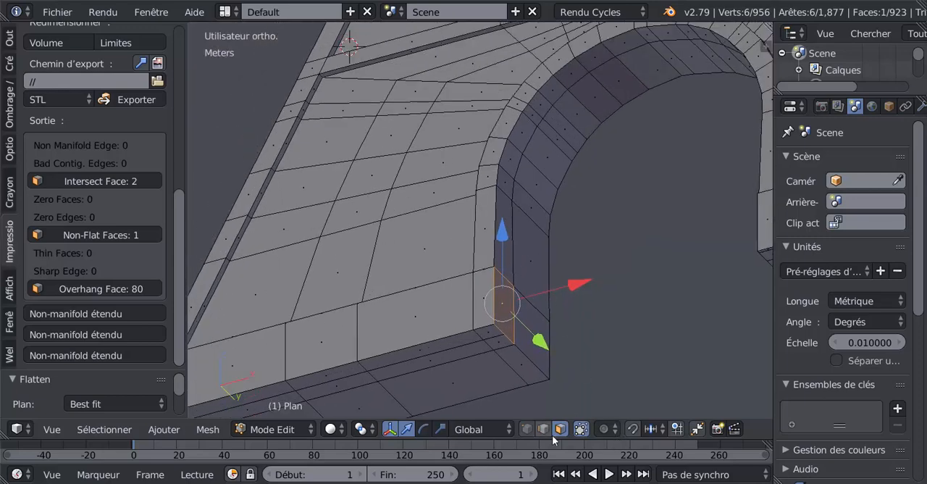
# Add the three neighbouring inner-wall faces at the arch's base to the selection and apply LoopTools Flatten with the Best fit plane
pyautogui.keyDown('shift'); pyautogui.rightClick(524, 326); pyautogui.keyUp('shift')
pyautogui.keyDown('shift'); pyautogui.rightClick(508, 246); pyautogui.keyUp('shift')
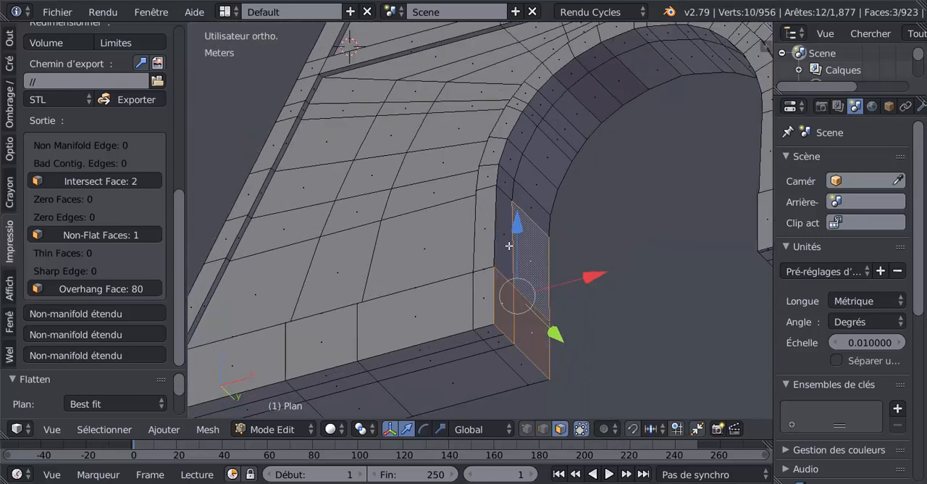
pyautogui.keyDown('shift'); pyautogui.rightClick(505, 246); pyautogui.keyUp('shift')
pyautogui.moveTo(505, 247); pyautogui.dragTo(553, 323, button='middle')
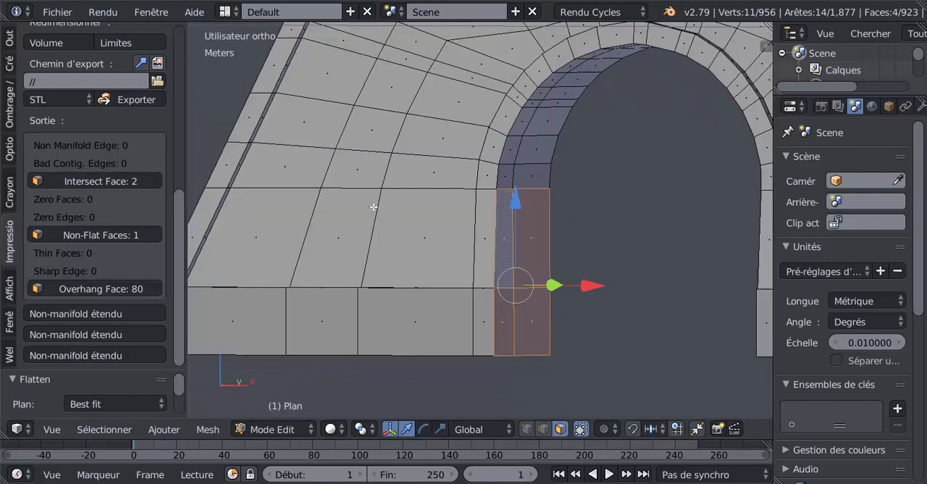
pyautogui.press('w')
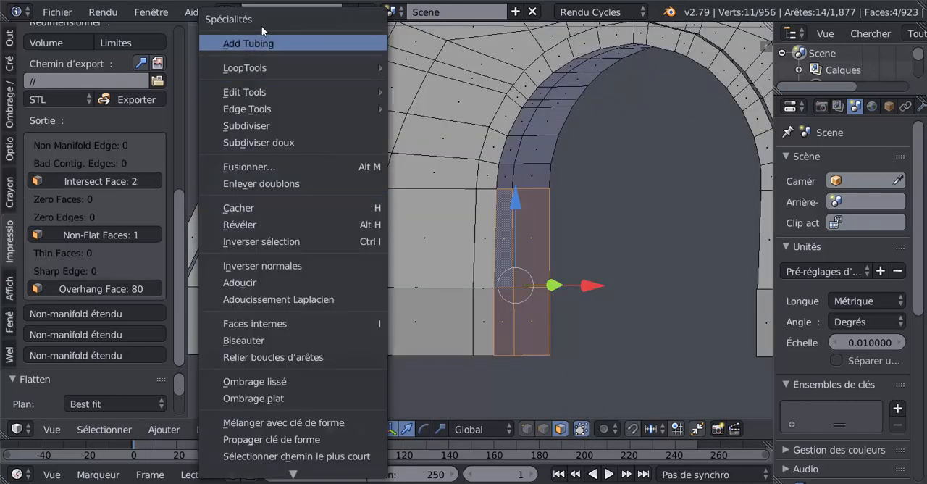
pyautogui.moveTo(272, 88)
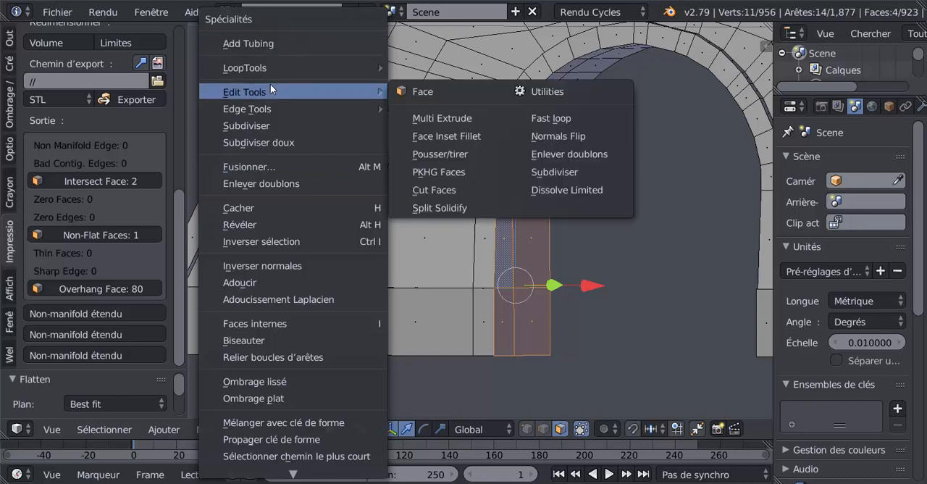
pyautogui.moveTo(286, 69)
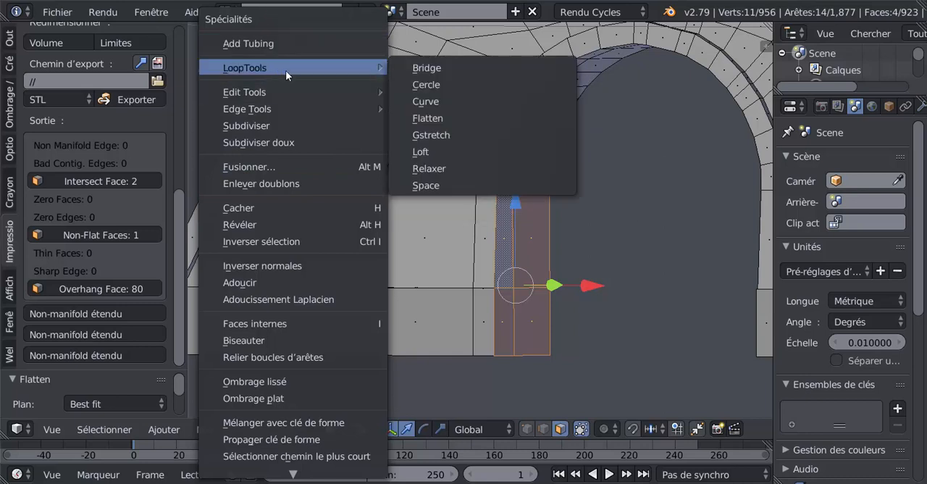
pyautogui.click(440, 120)
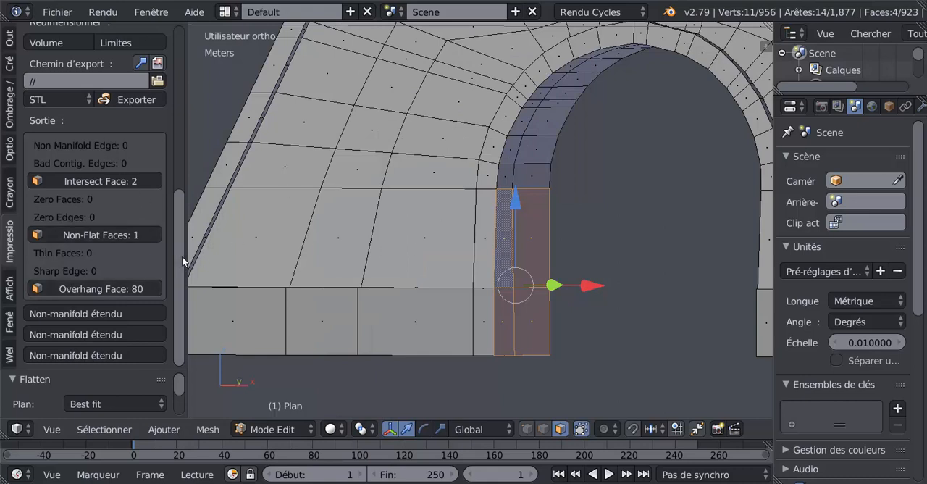
# Rerun all the 3D print checks, select the reported non-flat face and examine it from both sides of the arch's base
pyautogui.moveTo(182, 256); pyautogui.dragTo(182, 184)
pyautogui.scroll(-2, 58, 146)
pyautogui.scroll(1, 58, 146)
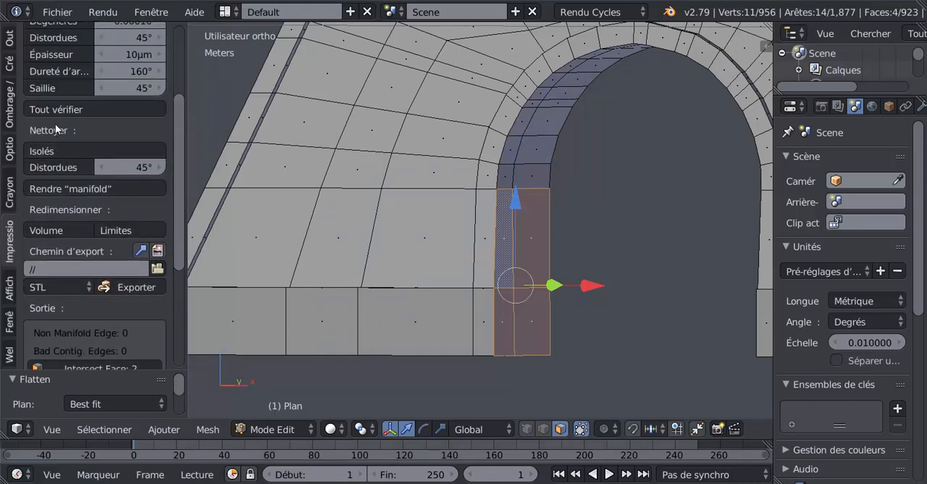
pyautogui.click(52, 109)
pyautogui.scroll(-5, 85, 171)
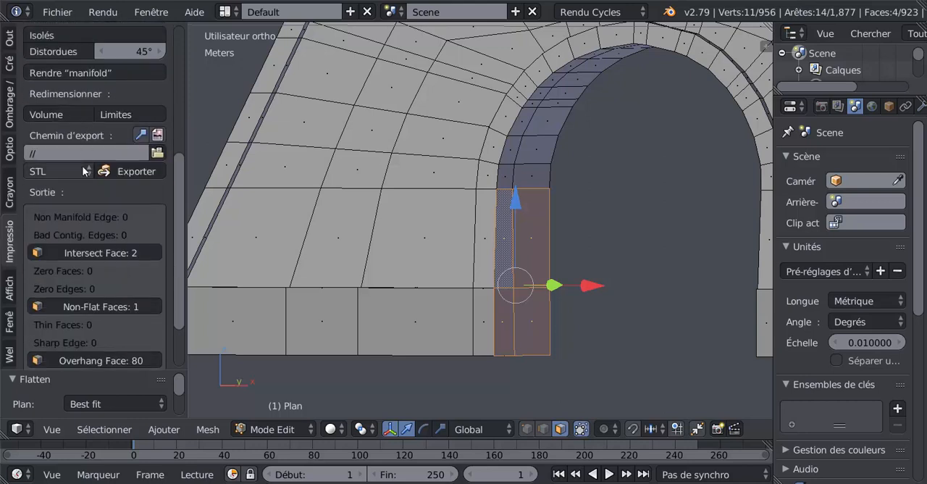
pyautogui.scroll(-2, 84, 171)
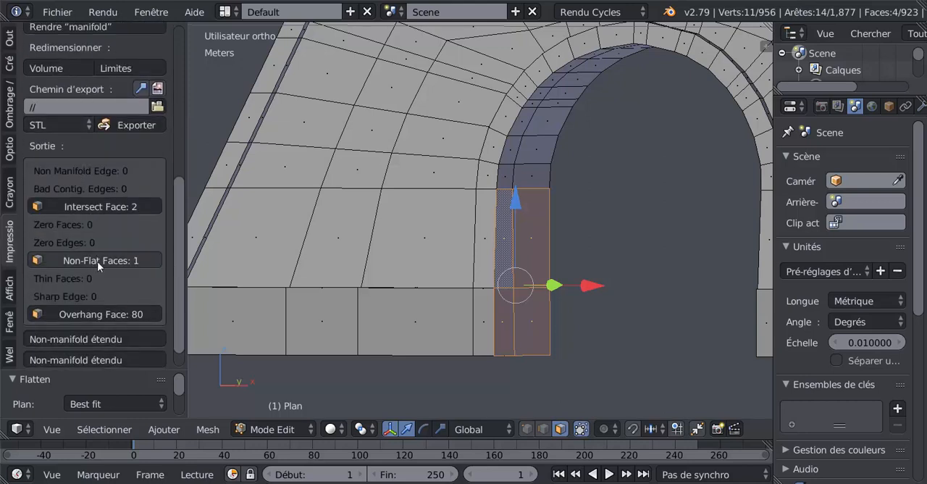
pyautogui.click(97, 262)
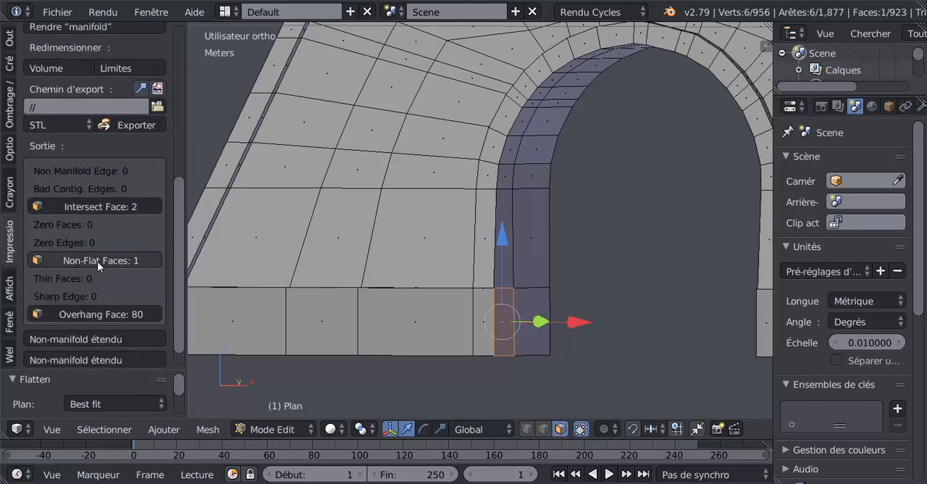
pyautogui.moveTo(273, 268); pyautogui.dragTo(440, 350, button='middle')
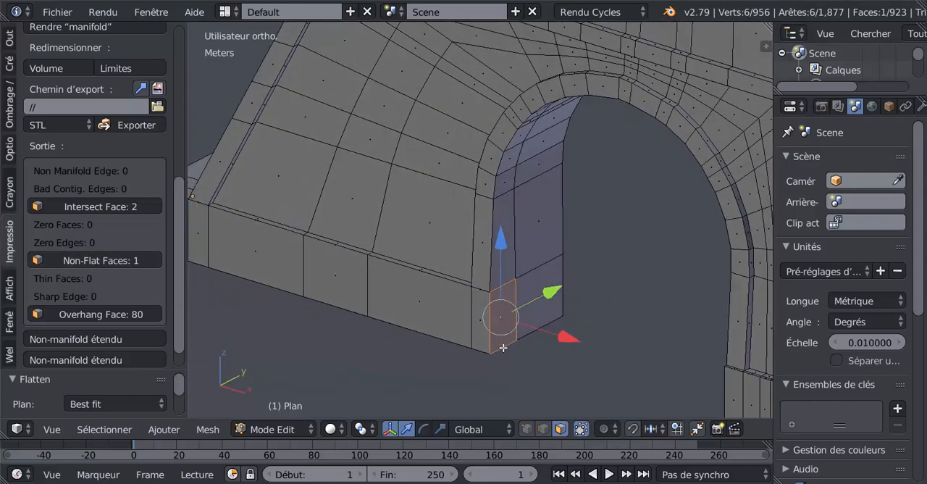
pyautogui.scroll(3, 483, 263)
pyautogui.moveTo(525, 291)
pyautogui.mouseDown(button='middle')
pyautogui.moveTo(511, 215)
pyautogui.moveTo(518, 303)
pyautogui.mouseUp(button='middle')
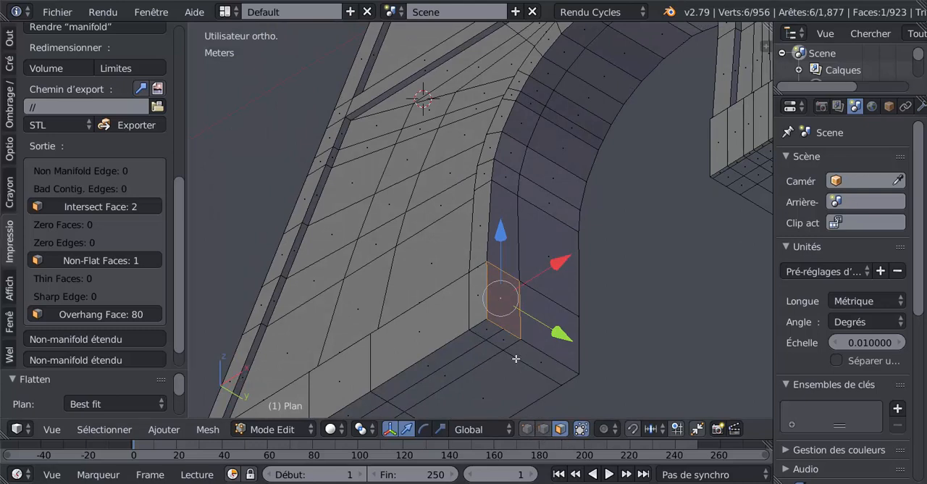
# Add a centred loop cut along the narrow strip of faces inside the arch
pyautogui.hotkey('ctrl', 'r')
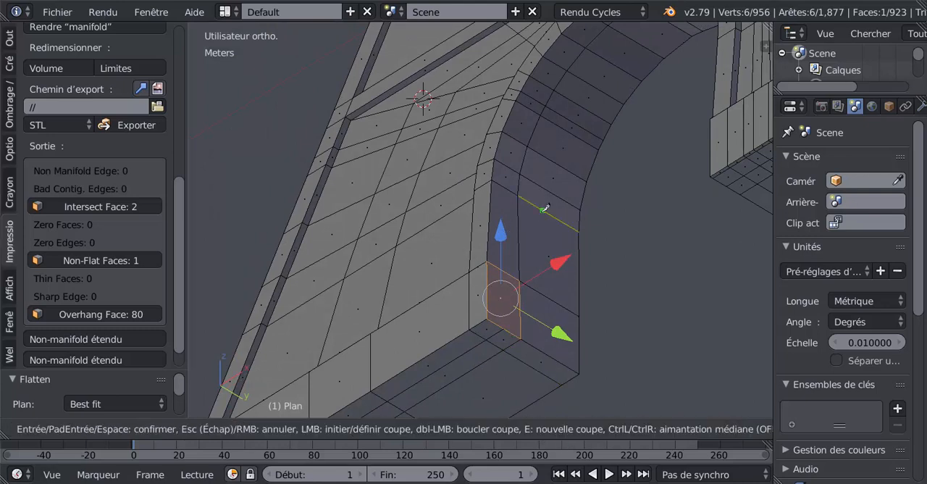
pyautogui.press('Escape')
pyautogui.hotkey('ctrl', 'r')
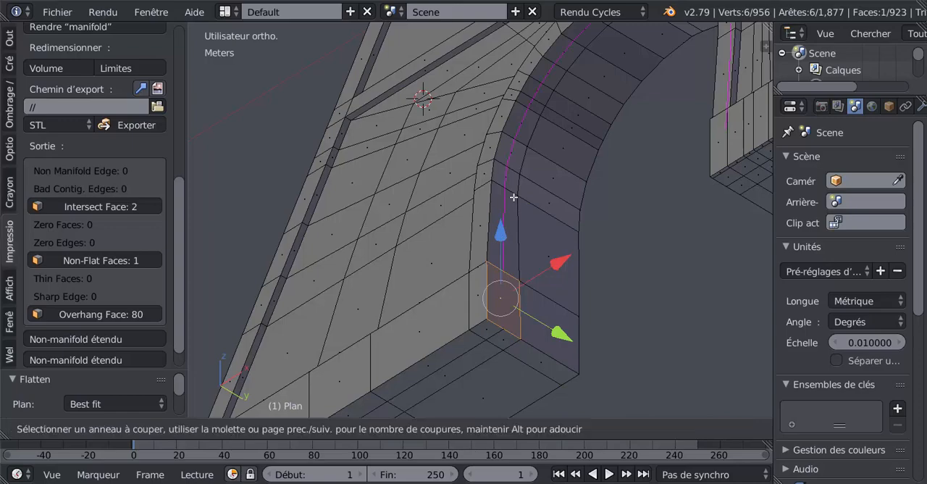
pyautogui.click(513, 197)
pyautogui.rightClick(517, 237)
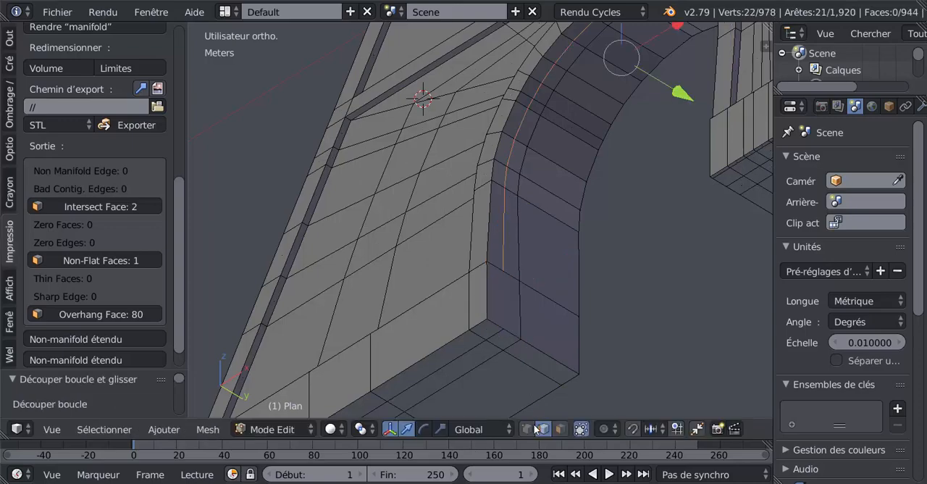
# Try moving the short edges where the arch's inner wall and the tower's front meet the foot
pyautogui.scroll(-3, 546, 341)
pyautogui.moveTo(571, 331); pyautogui.dragTo(508, 382, button='middle')
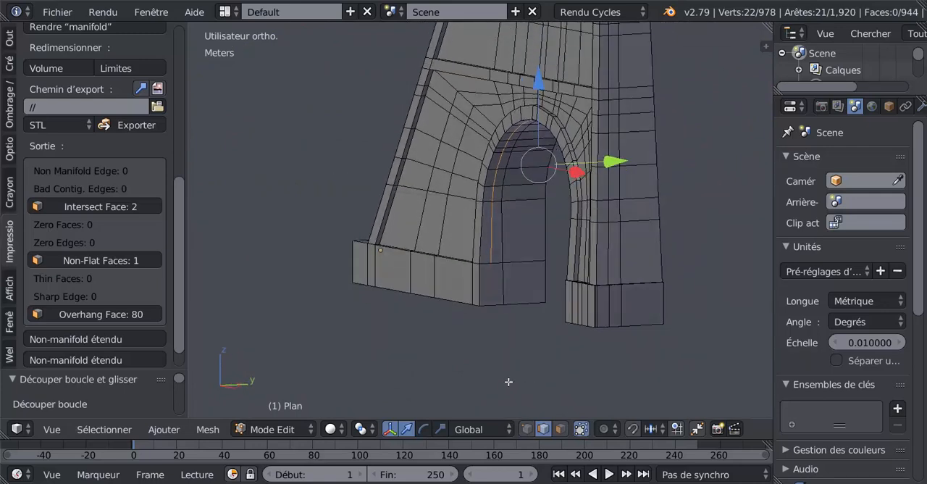
pyautogui.scroll(5, 508, 382)
pyautogui.rightClick(505, 336)
pyautogui.press('g')
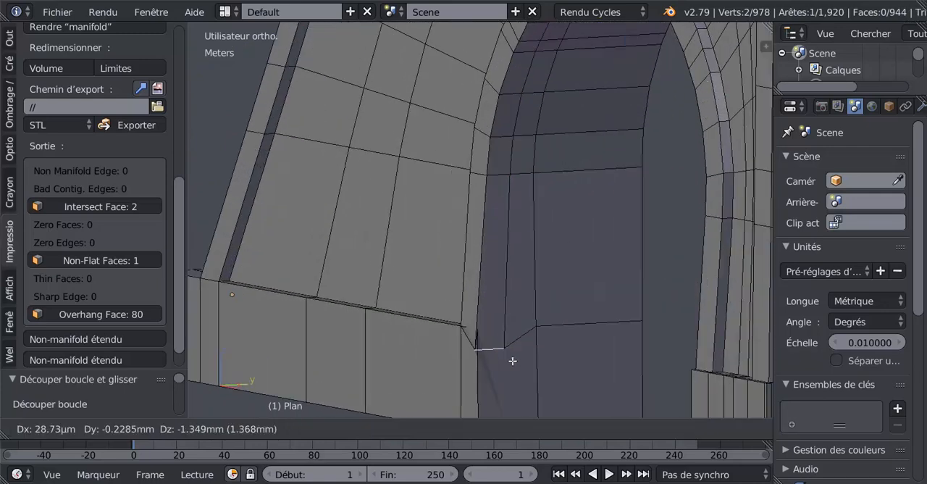
pyautogui.rightClick(520, 309)
pyautogui.moveTo(510, 333); pyautogui.dragTo(533, 357, button='middle')
pyautogui.press('g')
pyautogui.rightClick(476, 327)
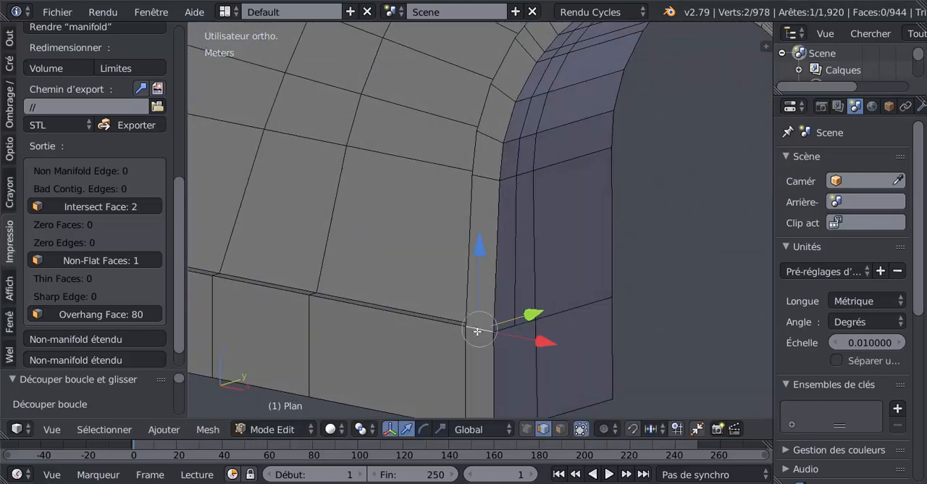
pyautogui.press('g')
pyautogui.rightClick(450, 349)
# Undo the edge selections and the loop cut inside the arch
pyautogui.moveTo(445, 351); pyautogui.dragTo(502, 364, button='middle')
pyautogui.hotkey('ctrl', 'z')
pyautogui.hotkey('ctrl', 'z')
pyautogui.hotkey('ctrl', 'z')
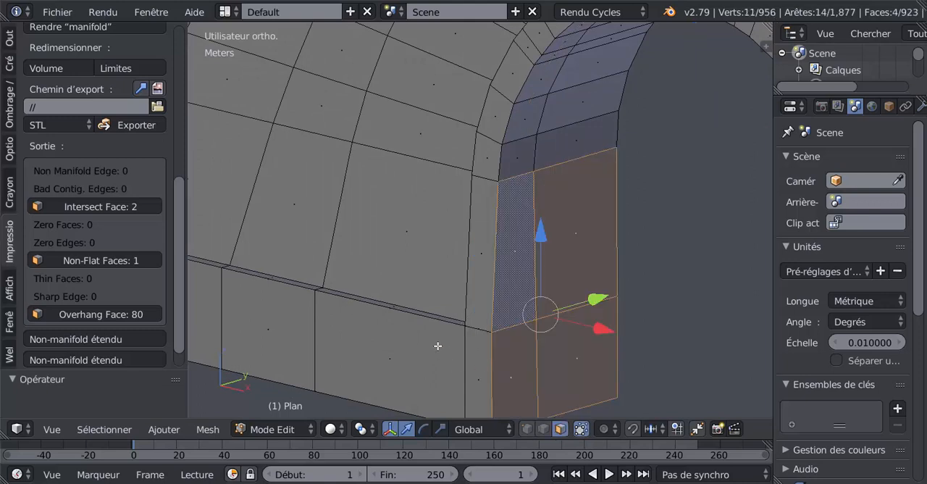
# Select the six vertical faces along the foot's outer side, from the arch opening to the far corner
pyautogui.moveTo(422, 330); pyautogui.dragTo(422, 330, button='middle')
pyautogui.moveTo(489, 331); pyautogui.dragTo(464, 353, button='middle')
pyautogui.rightClick(465, 353)
pyautogui.keyDown('shift'); pyautogui.rightClick(420, 349); pyautogui.keyUp('shift')
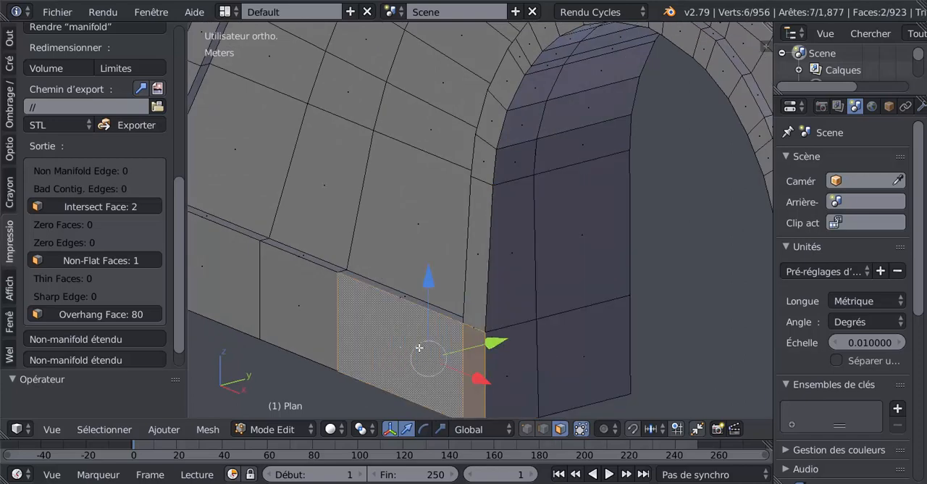
pyautogui.keyDown('shift'); pyautogui.rightClick(286, 302); pyautogui.keyUp('shift')
pyautogui.keyDown('shift'); pyautogui.rightClick(239, 274); pyautogui.keyUp('shift')
pyautogui.moveTo(321, 297); pyautogui.dragTo(311, 311, button='middle')
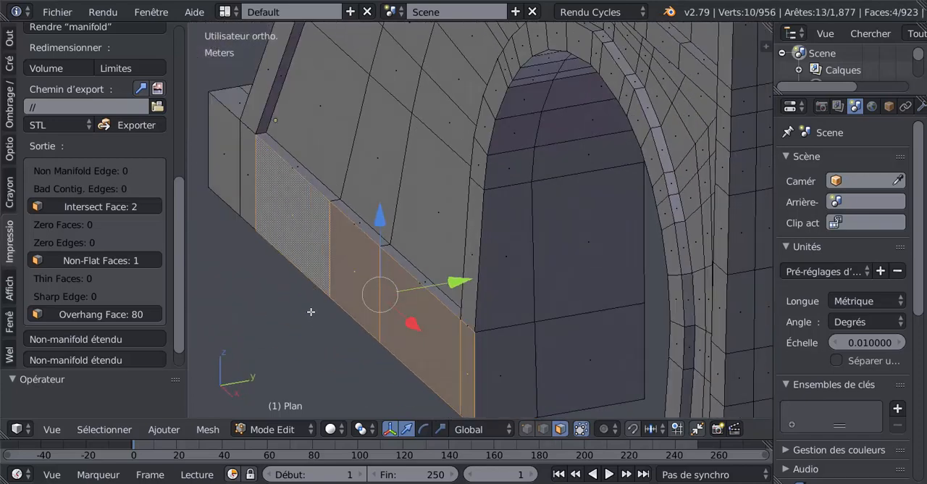
pyautogui.keyDown('shift'); pyautogui.rightClick(246, 187); pyautogui.keyUp('shift')
pyautogui.keyDown('shift'); pyautogui.rightClick(230, 171); pyautogui.keyUp('shift')
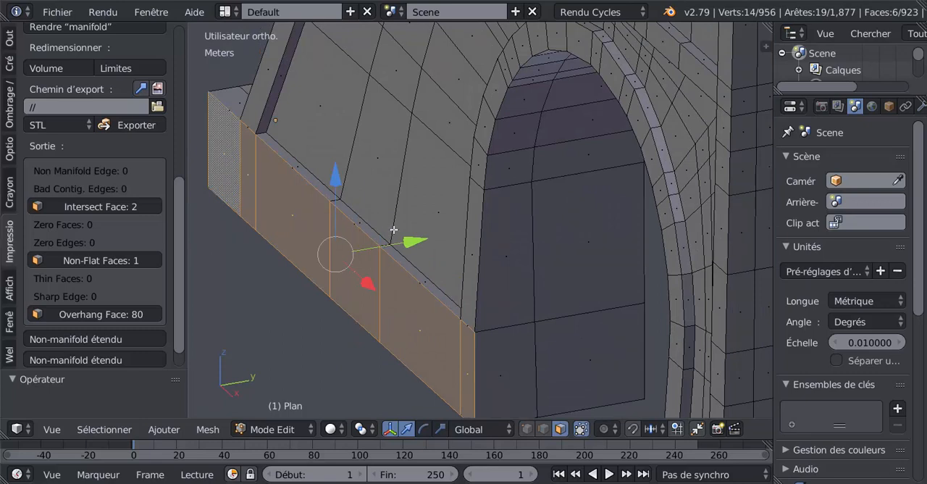
# Try moving the foot's six selected side faces about -1.36 mm along Y to widen its ledge
pyautogui.press('g')
pyautogui.press('y')
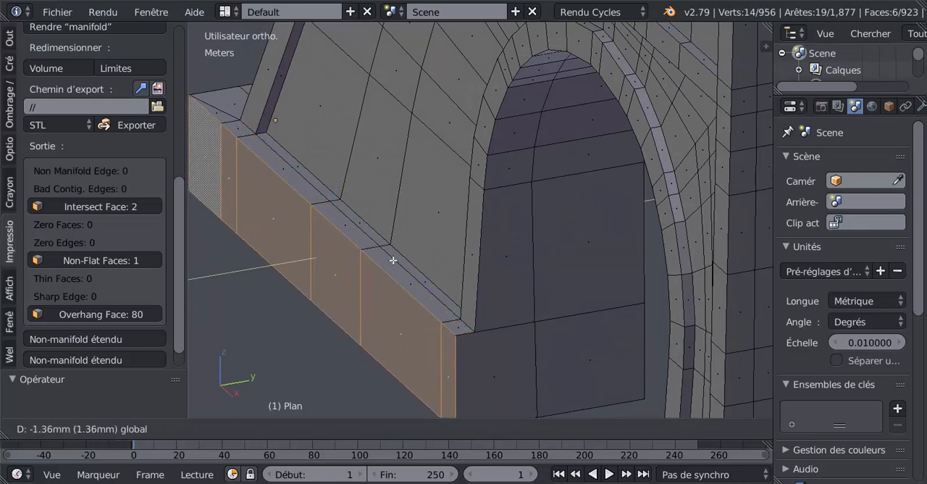
pyautogui.click(391, 260)
pyautogui.moveTo(390, 263); pyautogui.dragTo(441, 244, button='middle')
pyautogui.scroll(-3, 441, 244)
pyautogui.moveTo(629, 314); pyautogui.dragTo(628, 336, button='middle')
pyautogui.scroll(4, 500, 321)
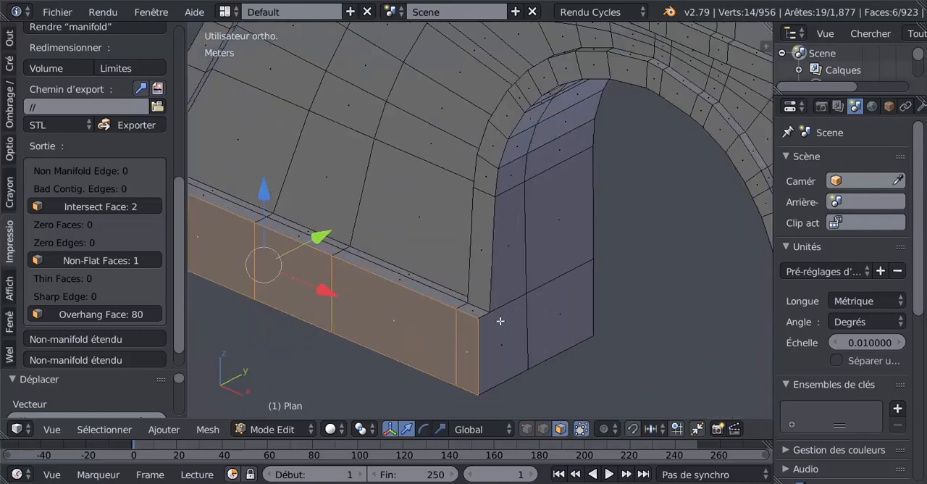
pyautogui.moveTo(481, 320); pyautogui.dragTo(426, 325, button='middle')
pyautogui.moveTo(416, 297); pyautogui.dragTo(494, 325, button='middle')
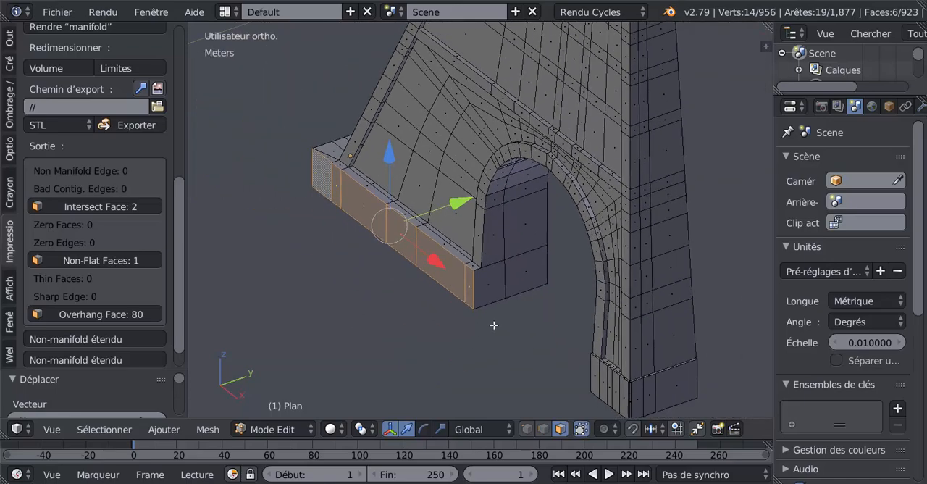
pyautogui.moveTo(439, 299); pyautogui.dragTo(544, 280, button='middle')
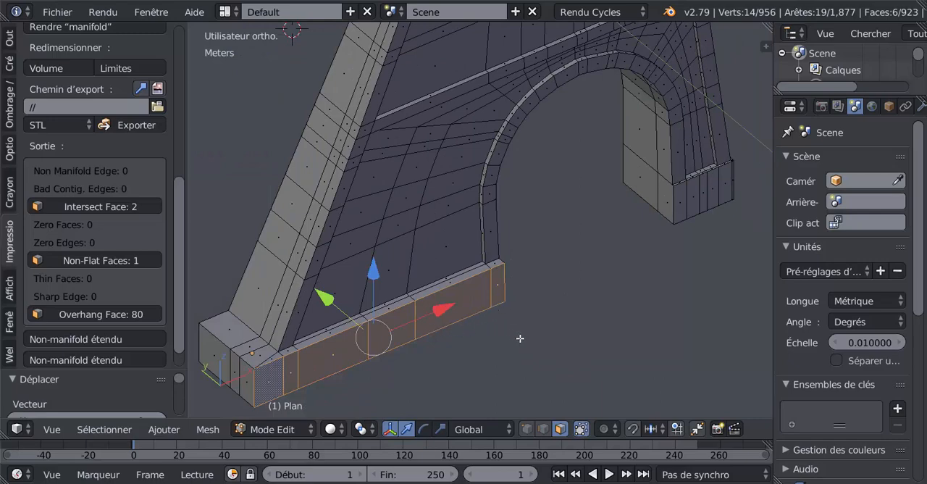
pyautogui.hotkey('ctrl', 'z')
# Switch to vertex selection and test-move the two upper vertices beside the foot's outer corner to check for duplicates, cancelling each move
pyautogui.moveTo(499, 340); pyautogui.dragTo(419, 328, button='middle')
pyautogui.keyDown('shift'); pyautogui.moveTo(370, 312); pyautogui.dragTo(567, 356, button='middle'); pyautogui.keyUp('shift')
pyautogui.scroll(6, 477, 343)
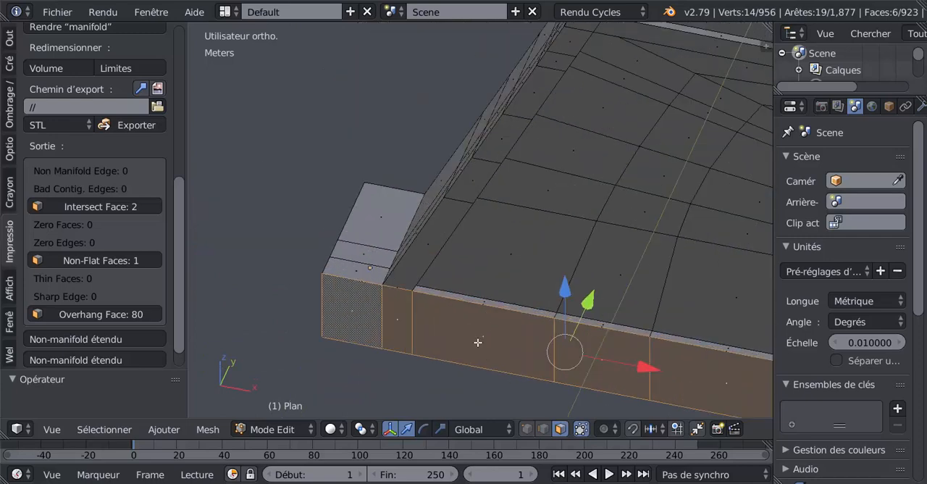
pyautogui.click(525, 429)
pyautogui.scroll(5, 553, 307)
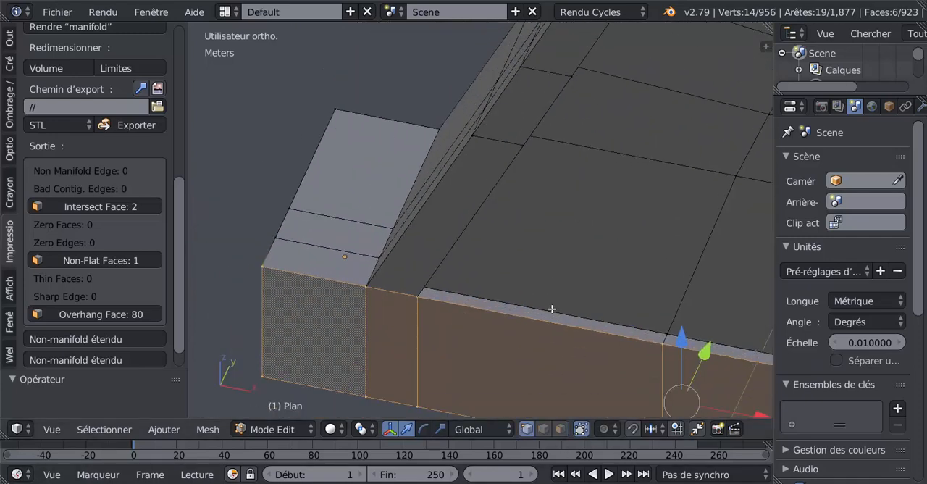
pyautogui.rightClick(404, 380)
pyautogui.press('g')
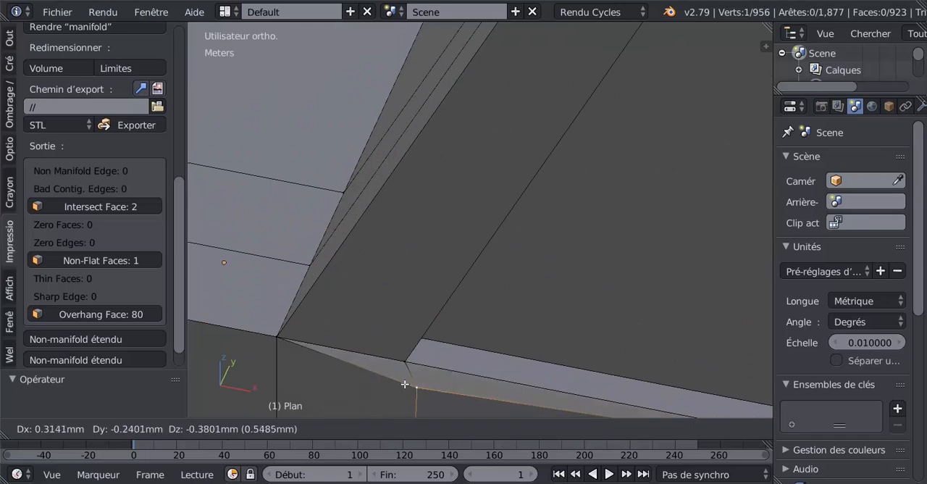
pyautogui.rightClick(404, 384)
pyautogui.rightClick(273, 354)
pyautogui.press('g')
pyautogui.rightClick(286, 381)
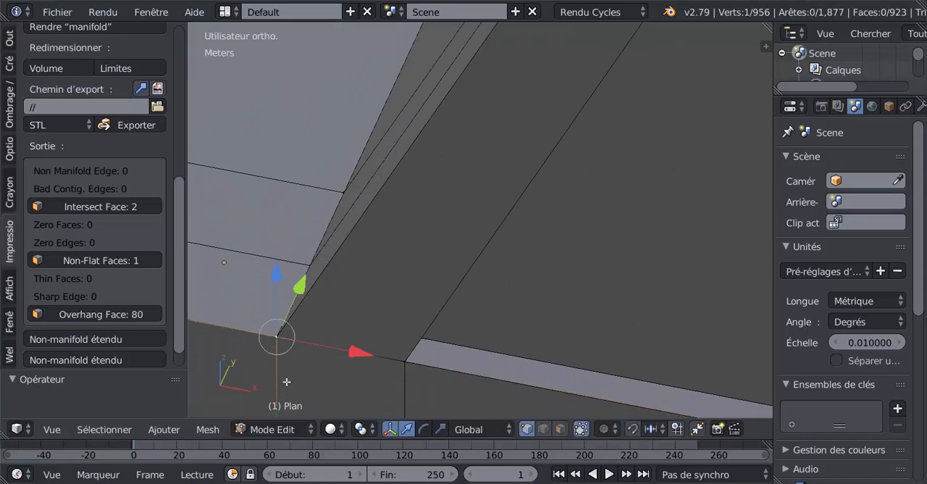
# Test-move the upper vertex at the foot's outermost corner to check for a duplicate, cancelling the move
pyautogui.scroll(-2, 286, 378)
pyautogui.keyDown('shift'); pyautogui.moveTo(317, 364); pyautogui.dragTo(457, 379, button='middle'); pyautogui.keyUp('shift')
pyautogui.rightClick(318, 310)
pyautogui.press('g')
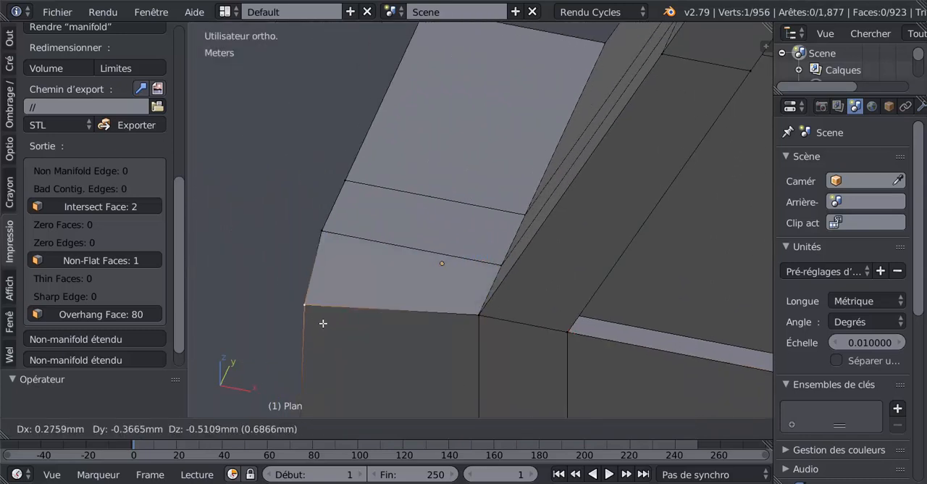
pyautogui.rightClick(314, 312)
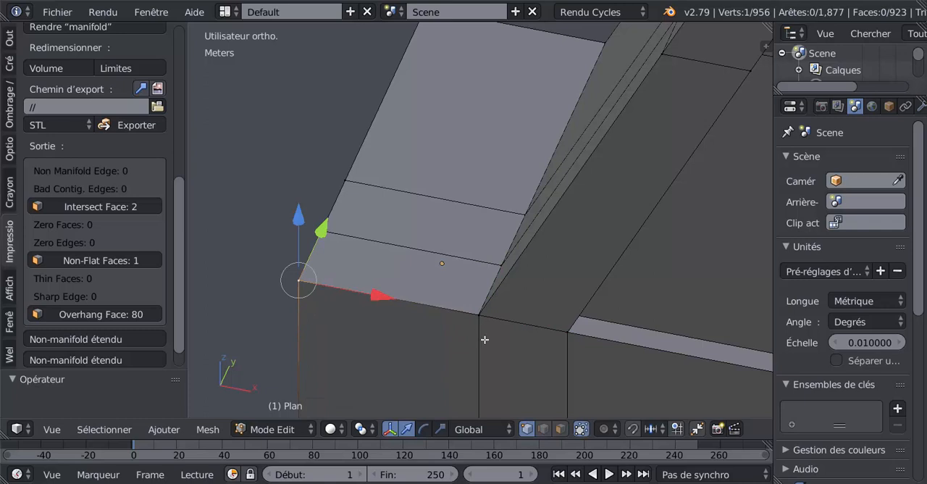
# In wireframe display, select the overlapping vertices where the tower's sloping edge meets the foot and merge them at centre
pyautogui.press('z')
pyautogui.press('a')
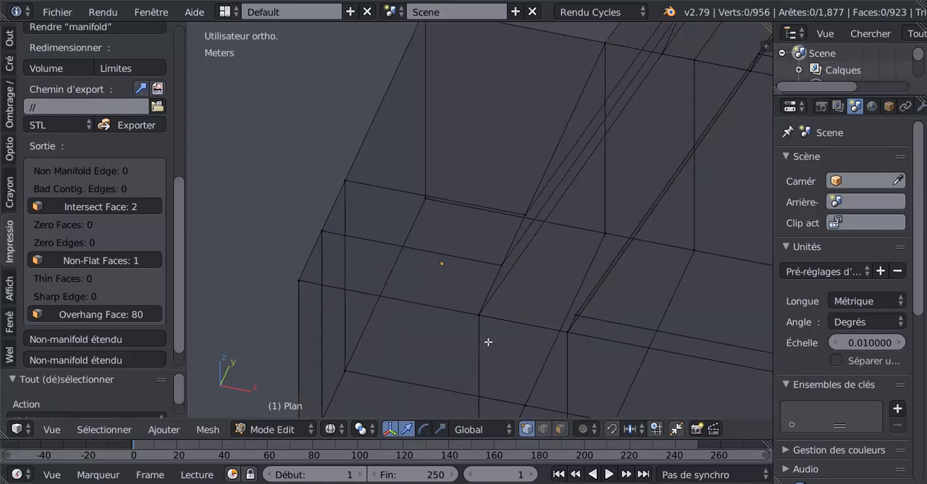
pyautogui.rightClick(479, 326)
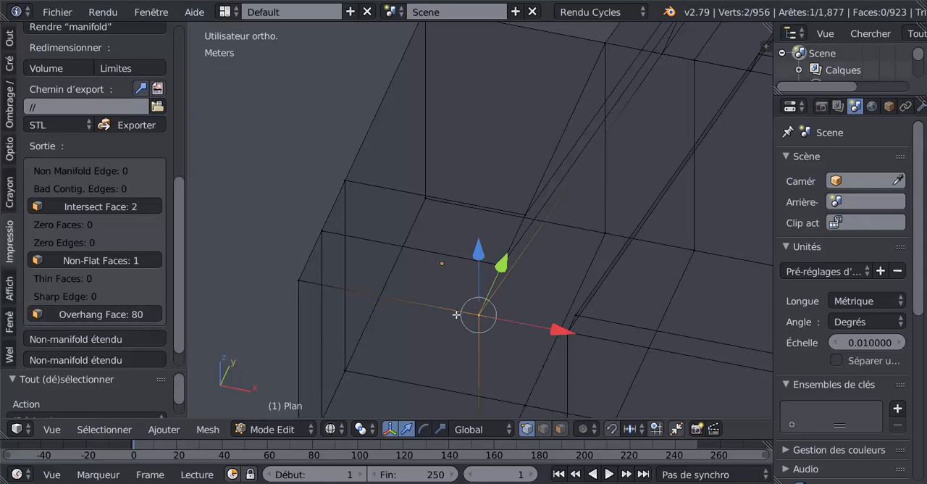
pyautogui.hotkey('alt', 'm')
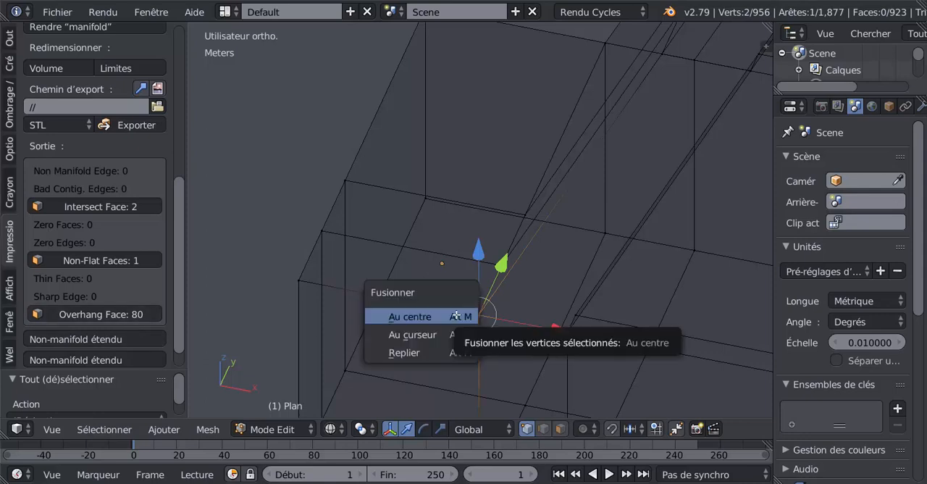
pyautogui.click(455, 316)
pyautogui.moveTo(564, 353); pyautogui.dragTo(603, 274, button='middle')
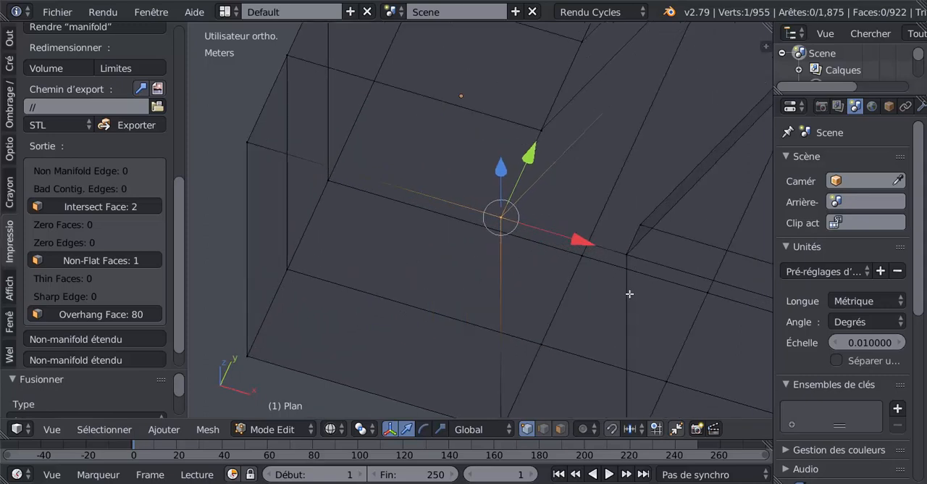
# Merge at centre the two overlapping vertices where the foot's narrow ledge begins
pyautogui.press('a')
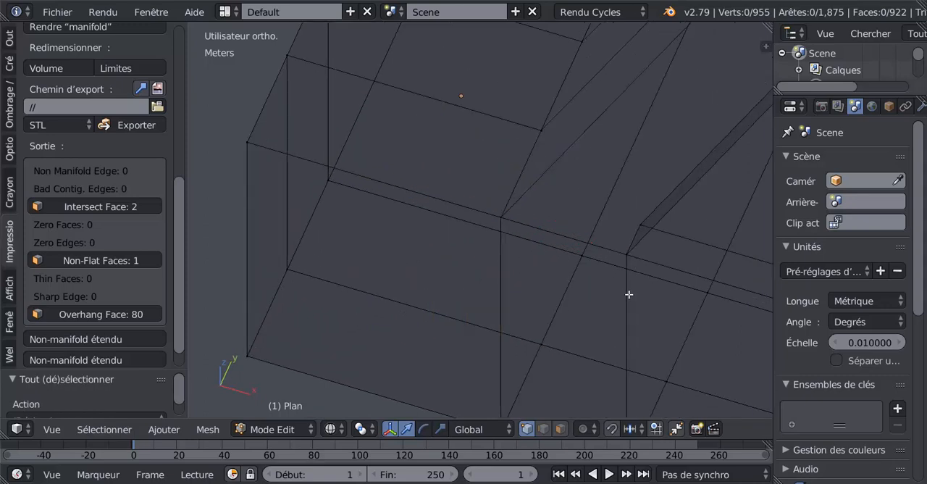
pyautogui.rightClick(627, 251)
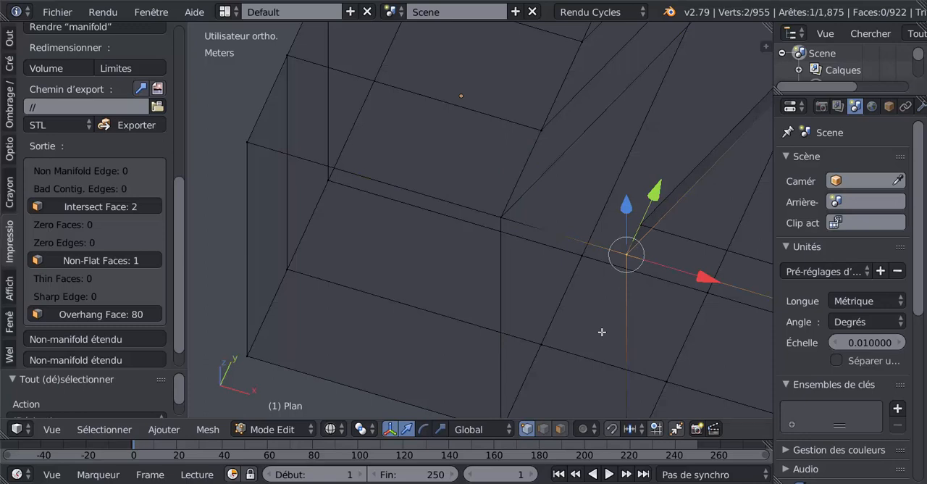
pyautogui.hotkey('alt', 'm')
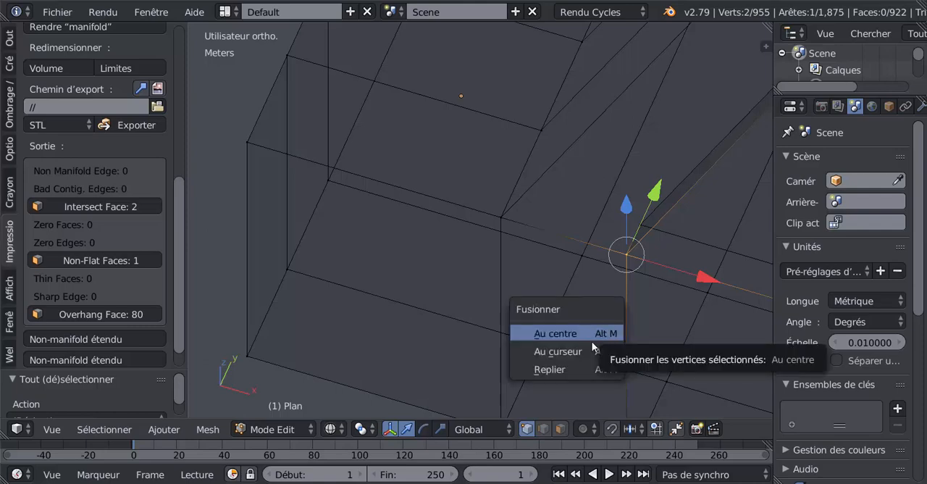
pyautogui.click(589, 331)
pyautogui.scroll(-4, 601, 327)
pyautogui.scroll(-2, 678, 333)
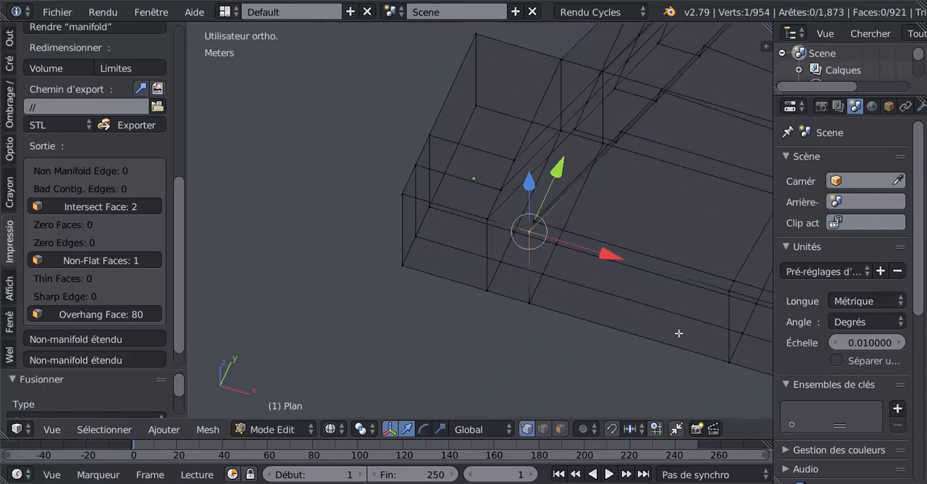
pyautogui.keyDown('shift'); pyautogui.moveTo(678, 333); pyautogui.dragTo(476, 283, button='middle'); pyautogui.keyUp('shift')
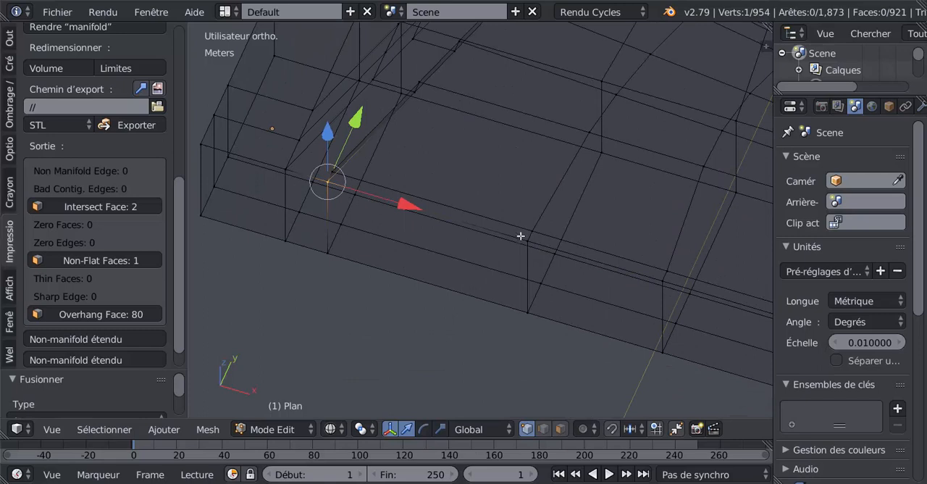
# In solid display, test-move the vertex at the ledge's first vertical division to check for a duplicate
pyautogui.press('z')
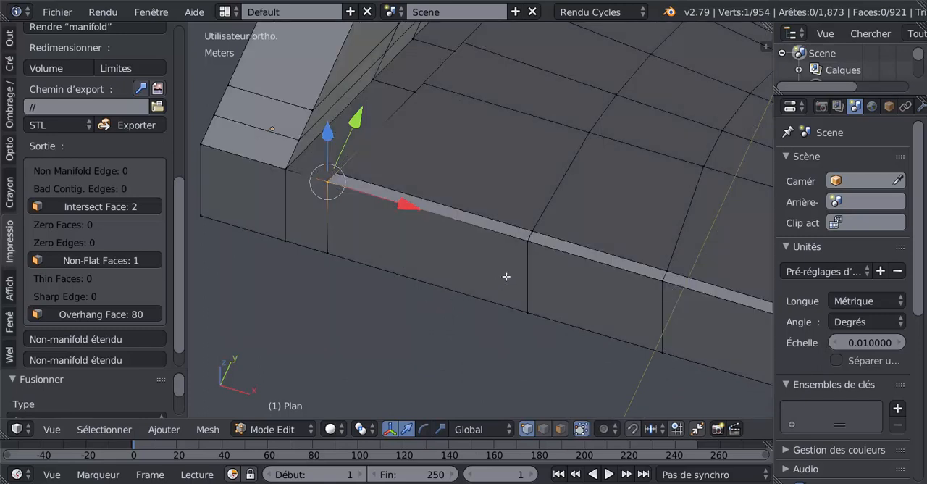
pyautogui.rightClick(519, 243)
pyautogui.press('g')
pyautogui.rightClick(506, 270)
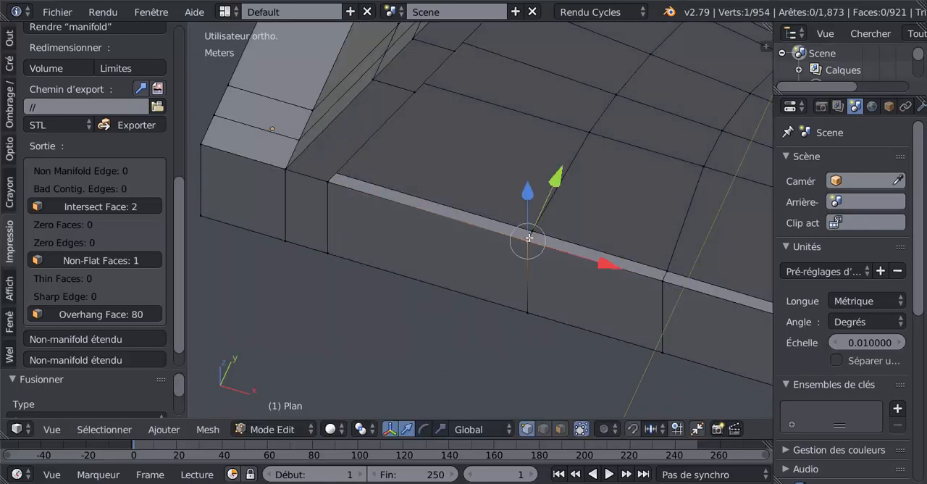
pyautogui.press('g')
pyautogui.click(529, 241)
pyautogui.scroll(4, 532, 250)
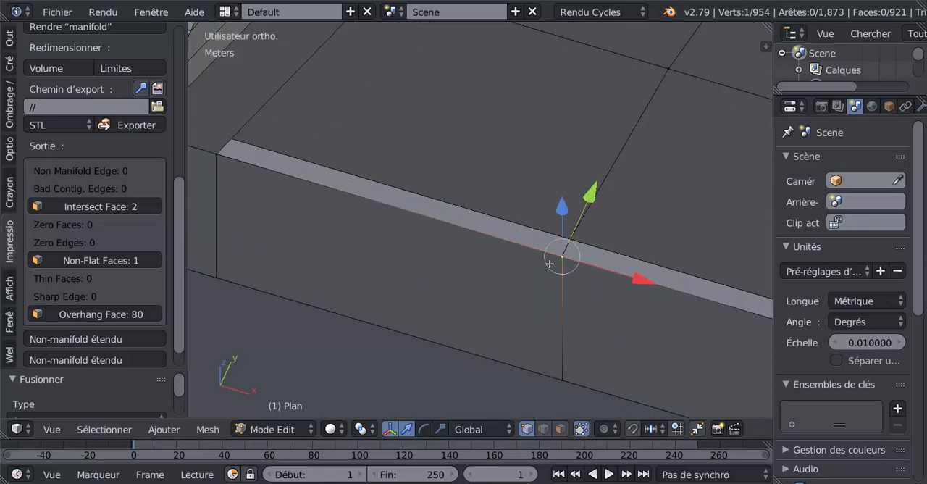
# Return to wireframe and merge at centre the two overlapping vertices at the ledge's first vertical division
pyautogui.press('a')
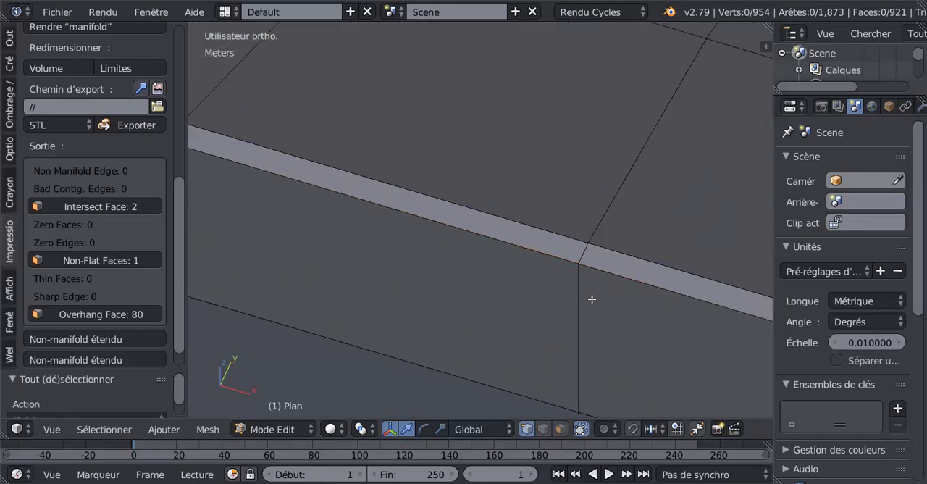
pyautogui.press('z')
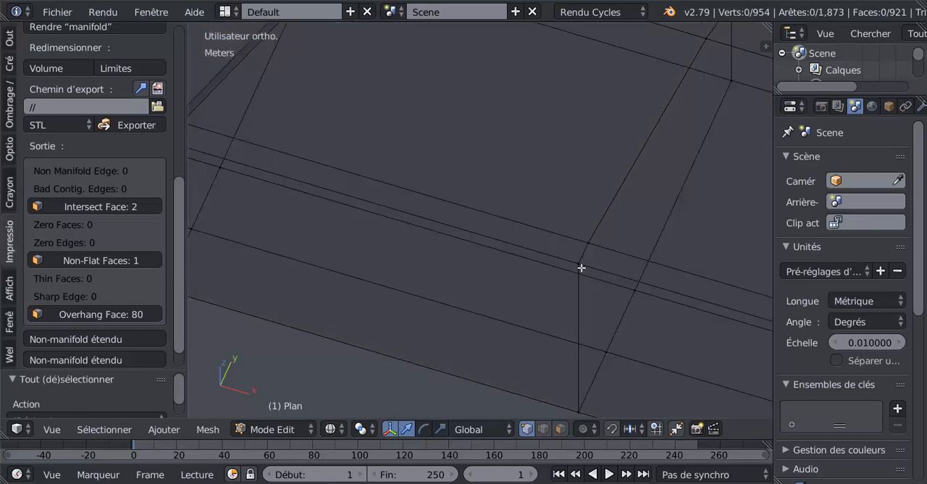
pyautogui.rightClick(581, 268)
pyautogui.moveTo(580, 268); pyautogui.dragTo(561, 286, button='middle')
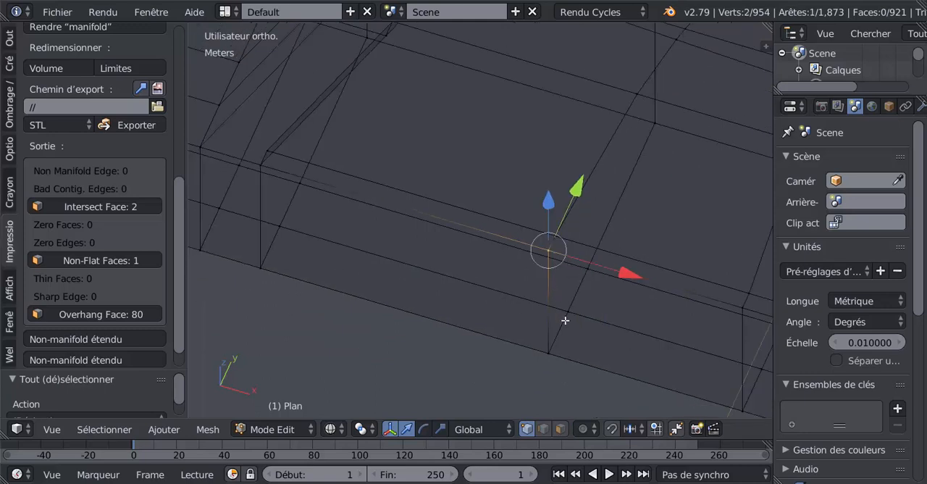
pyautogui.hotkey('alt', 'm')
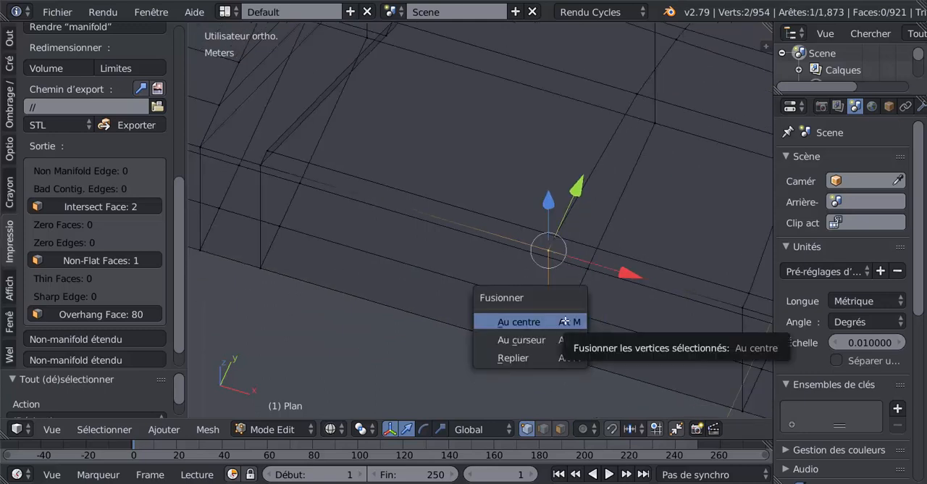
pyautogui.click(518, 322)
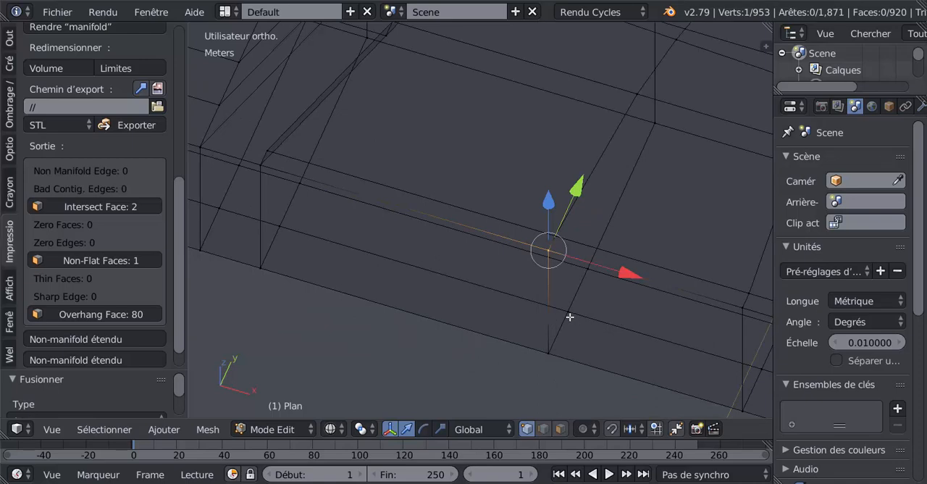
# Check the merged vertex, then merge at centre the two overlapping vertices at the ledge's second vertical division
pyautogui.moveTo(544, 265); pyautogui.dragTo(526, 297, button='right')
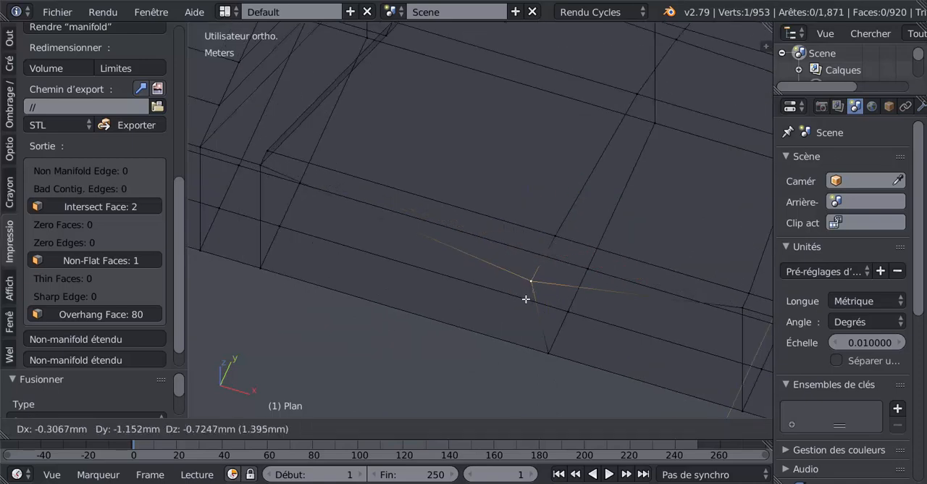
pyautogui.rightClick(533, 286)
pyautogui.moveTo(716, 335); pyautogui.dragTo(705, 347, button='right')
pyautogui.rightClick(705, 347)
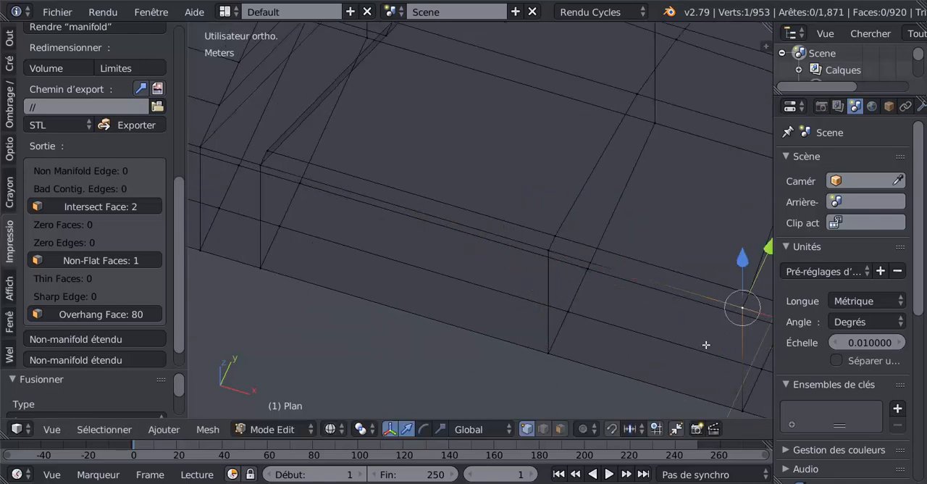
pyautogui.keyDown('shift'); pyautogui.moveTo(672, 337); pyautogui.dragTo(421, 299, button='middle'); pyautogui.keyUp('shift')
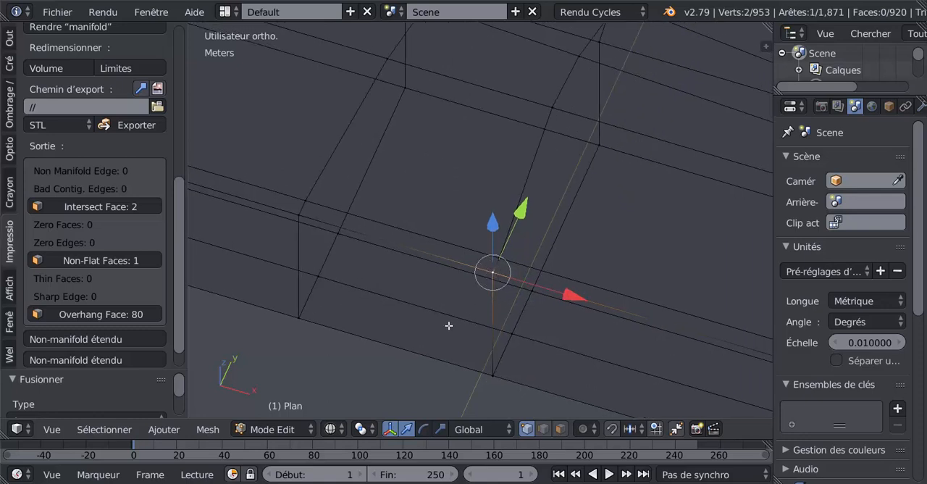
pyautogui.hotkey('alt', 'm')
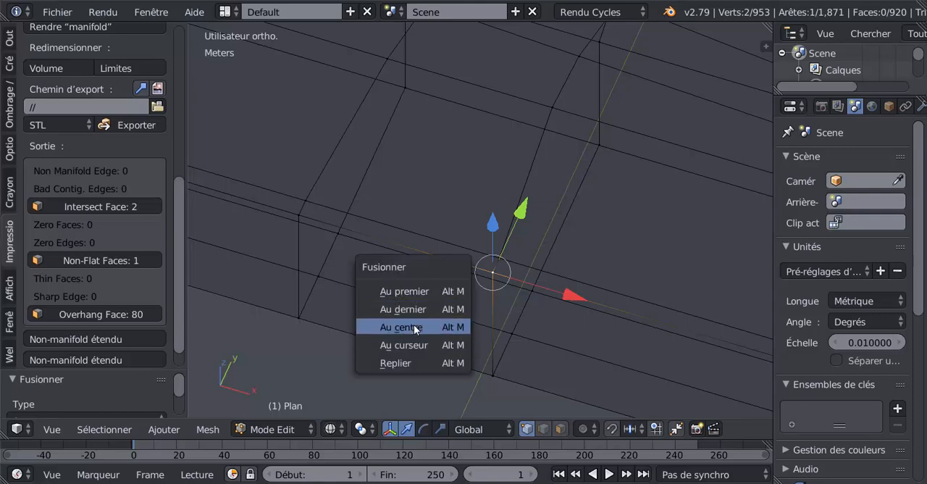
pyautogui.click(414, 325)
pyautogui.scroll(-3, 526, 322)
pyautogui.moveTo(621, 298)
pyautogui.mouseDown(button='middle')
pyautogui.moveTo(579, 321)
pyautogui.moveTo(646, 329)
pyautogui.moveTo(621, 297)
pyautogui.mouseUp(button='middle')
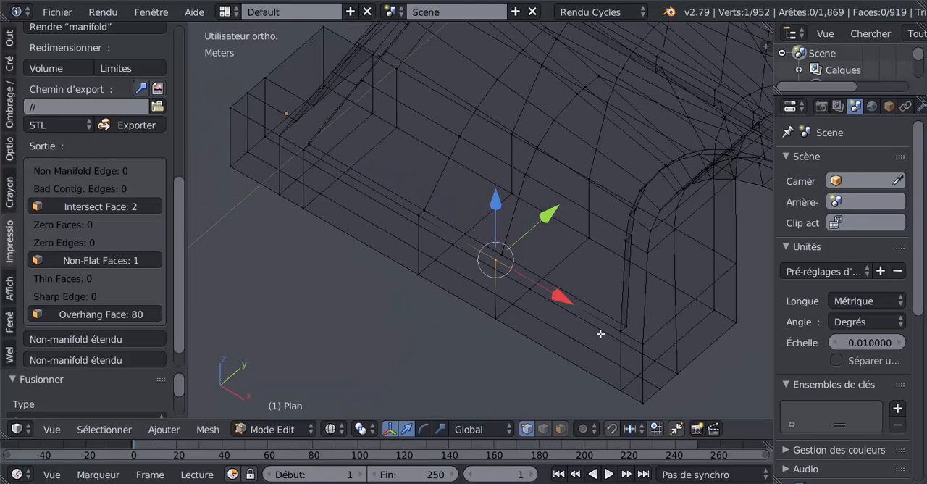
# Merge at centre the two overlapping vertices on the foot's outer upper edge, where the arch rim comes down
pyautogui.keyDown('shift'); pyautogui.moveTo(600, 333); pyautogui.dragTo(500, 271, button='middle'); pyautogui.keyUp('shift')
pyautogui.scroll(3, 517, 302)
pyautogui.rightClick(525, 307)
pyautogui.press('g')
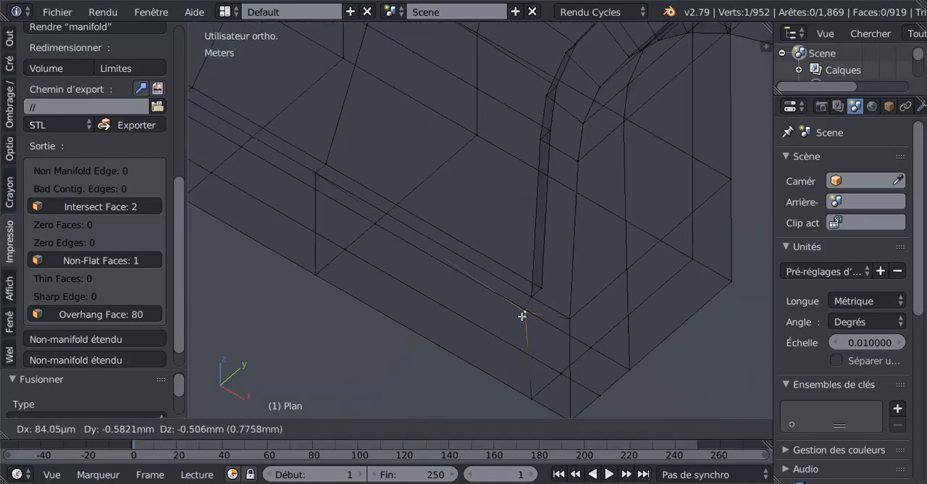
pyautogui.rightClick(522, 312)
pyautogui.keyDown('shift'); pyautogui.rightClick(529, 297); pyautogui.keyUp('shift')
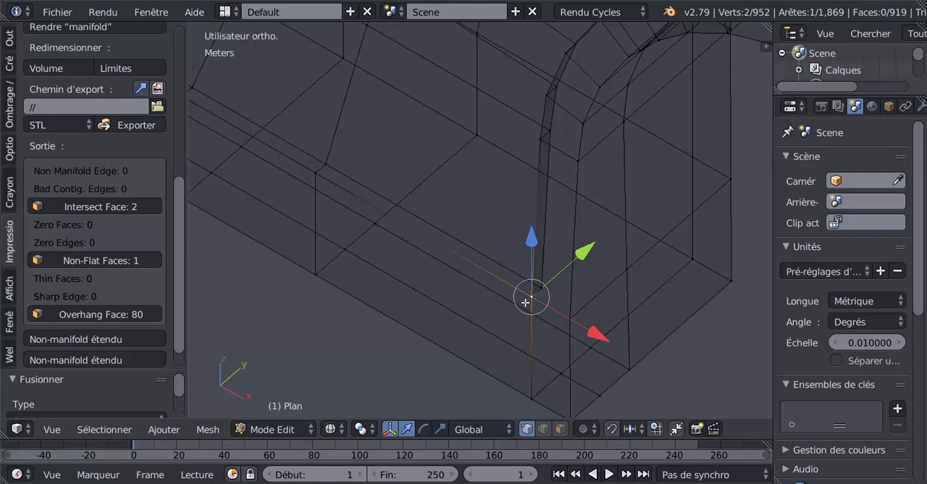
pyautogui.hotkey('alt', 'm')
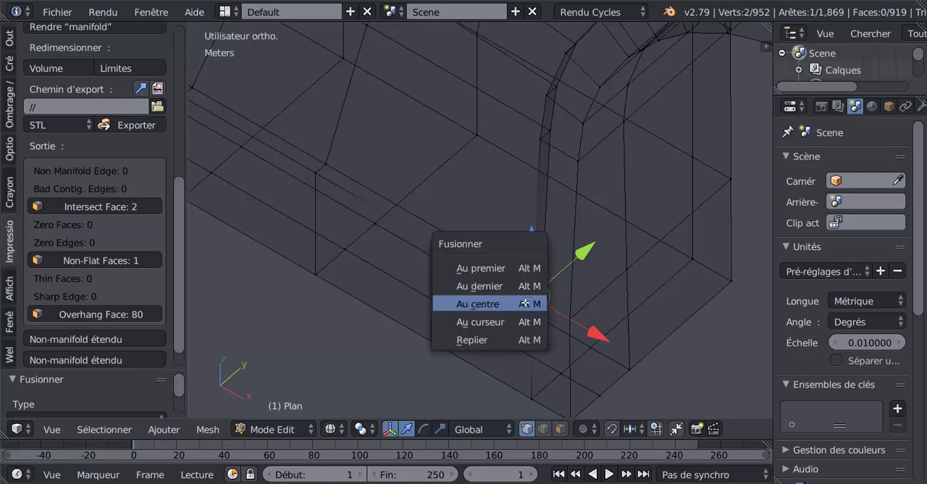
pyautogui.click(527, 303)
# Merge the overlapping vertices at the foot's upper corner beside the arch opening into one
pyautogui.rightClick(570, 322)
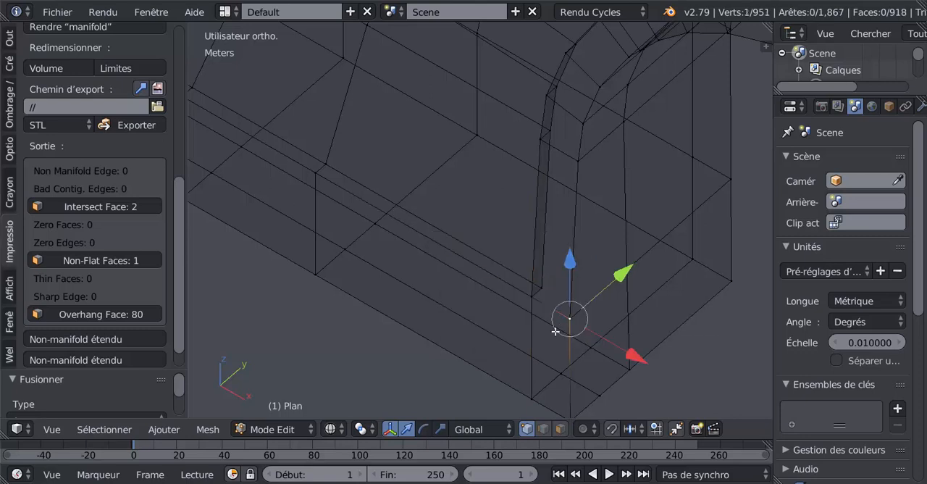
pyautogui.press('g')
pyautogui.rightClick(558, 330)
pyautogui.keyDown('shift'); pyautogui.rightClick(569, 314); pyautogui.keyUp('shift')
pyautogui.hotkey('alt', 'm')
pyautogui.click(575, 307)
# Test-move the merged corner vertex and the other vertices around the foot's arch-side end to check for remaining duplicates
pyautogui.press('g')
pyautogui.rightClick(572, 325)
pyautogui.press('g')
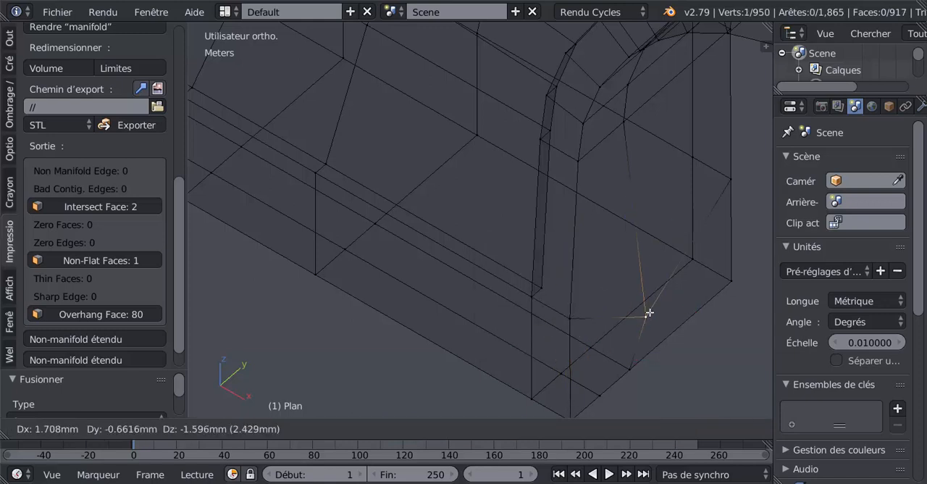
pyautogui.click(610, 326)
pyautogui.press('g')
pyautogui.click(569, 375)
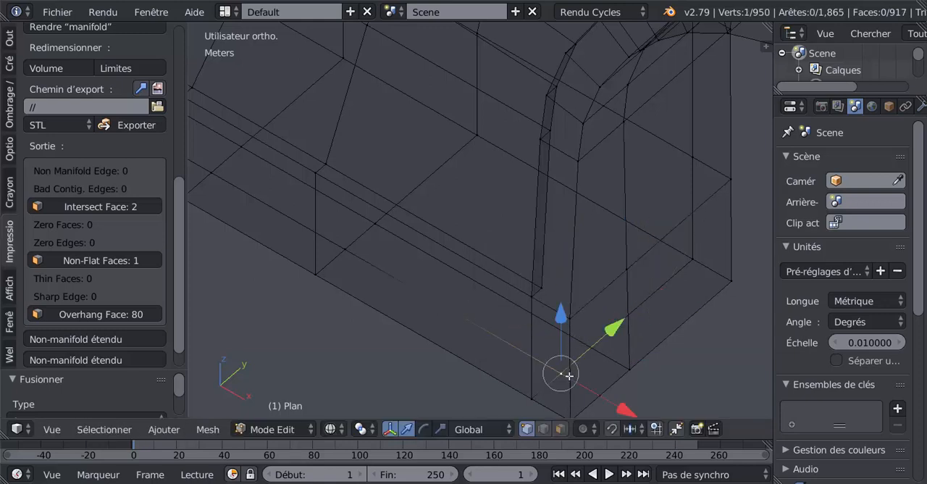
pyautogui.scroll(-2, 581, 370)
pyautogui.rightClick(549, 367)
pyautogui.press('g')
pyautogui.rightClick(579, 381)
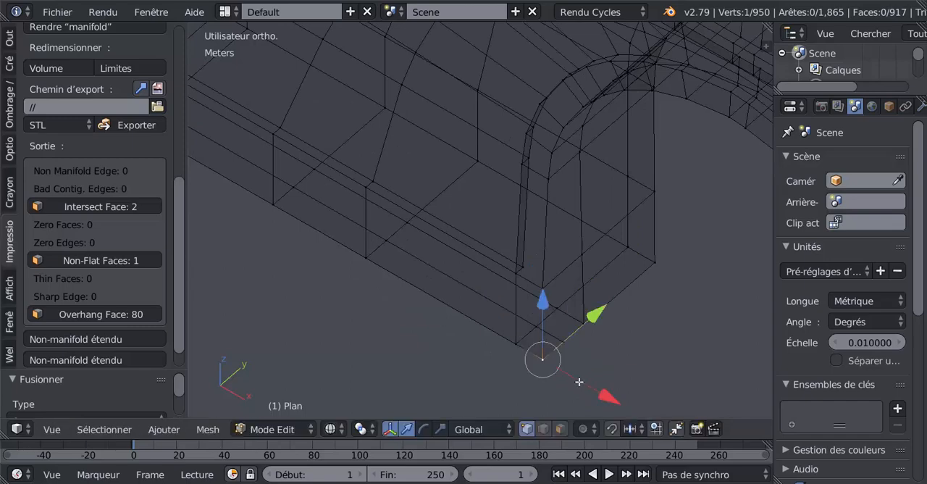
# Test-move the bottom vertex at the foot's arch-side end to check for remaining duplicates
pyautogui.rightClick(520, 347)
pyautogui.press('g')
pyautogui.rightClick(484, 374)
pyautogui.moveTo(473, 369); pyautogui.dragTo(429, 360, button='middle')
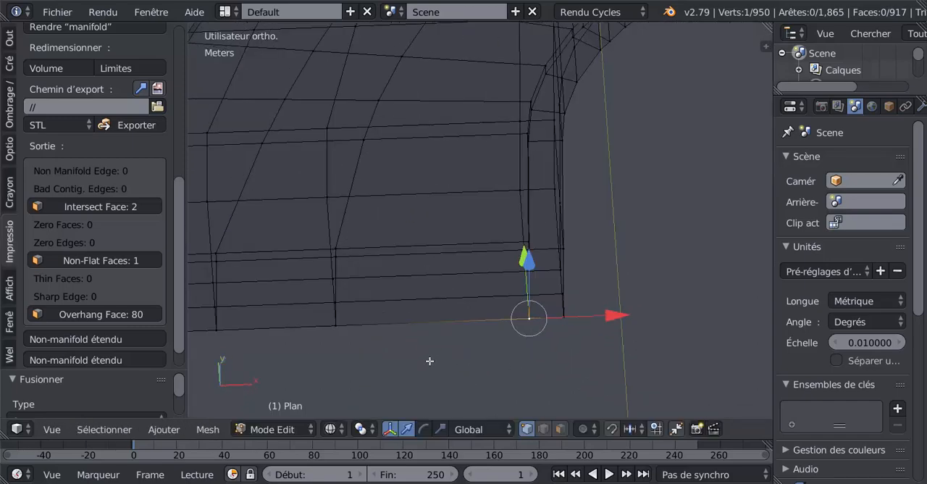
pyautogui.moveTo(366, 368); pyautogui.dragTo(509, 325, button='middle')
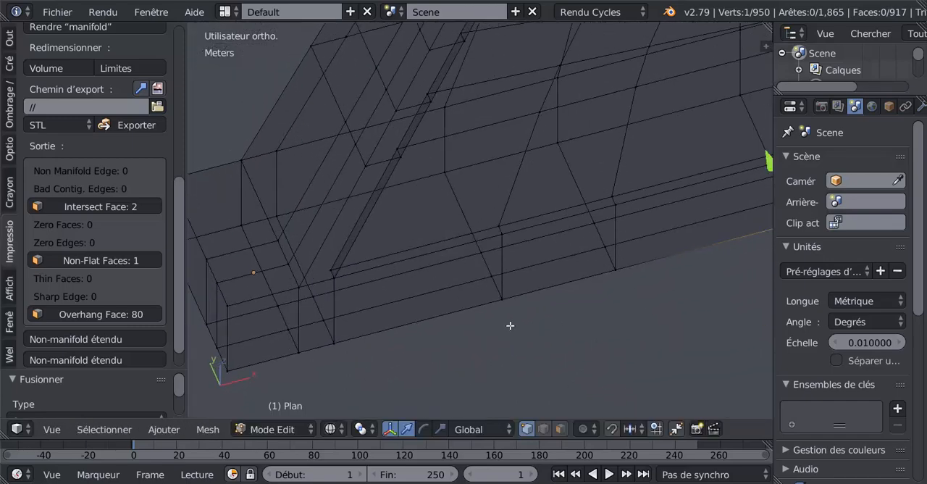
# Show the mesh in solid shading and test-move the vertex on the upper edge near the foot's outer end
pyautogui.press('z')
pyautogui.scroll(4, 389, 320)
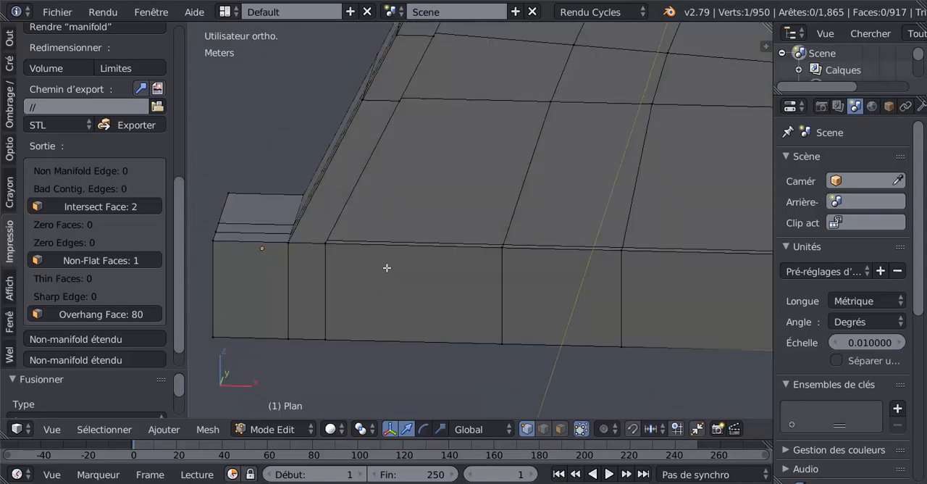
pyautogui.moveTo(404, 283); pyautogui.dragTo(577, 356, button='middle')
pyautogui.scroll(3, 557, 342)
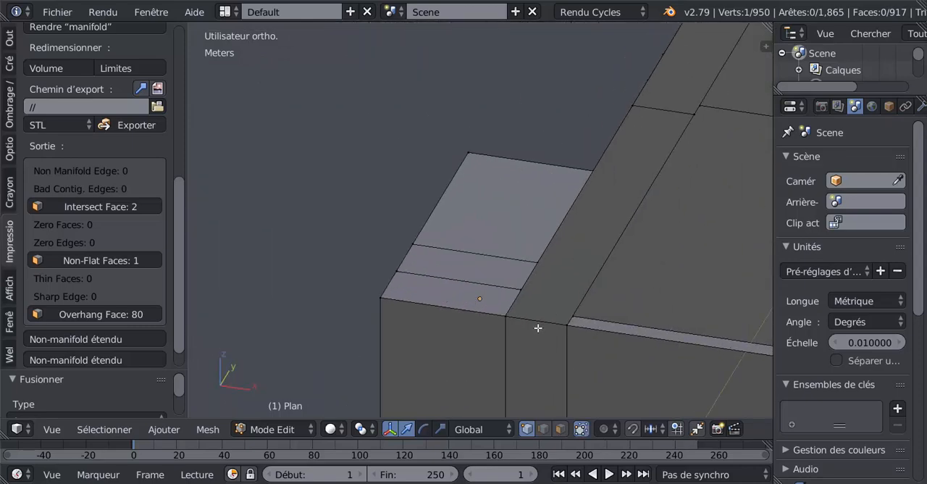
pyautogui.moveTo(562, 335)
pyautogui.mouseDown(button='right')
pyautogui.moveTo(538, 363)
pyautogui.moveTo(531, 340)
pyautogui.moveTo(553, 314)
pyautogui.moveTo(499, 368)
pyautogui.moveTo(548, 334)
pyautogui.mouseUp(button='right')
pyautogui.rightClick(548, 334)
# Test-move the lower vertices around the foot's outer corner to check that the adjoining faces stay connected
pyautogui.scroll(-3, 456, 361)
pyautogui.moveTo(455, 362); pyautogui.dragTo(547, 317, button='middle')
pyautogui.moveTo(491, 339); pyautogui.dragTo(532, 357, button='right')
pyautogui.rightClick(530, 355)
pyautogui.moveTo(551, 313); pyautogui.dragTo(586, 294, button='right')
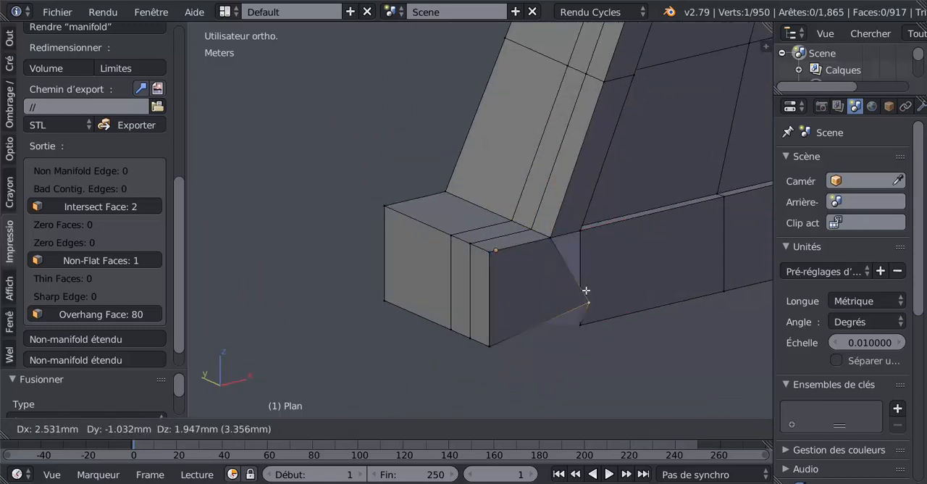
pyautogui.rightClick(569, 291)
pyautogui.moveTo(582, 331); pyautogui.dragTo(620, 254, button='right')
pyautogui.rightClick(621, 254)
pyautogui.moveTo(468, 340); pyautogui.dragTo(438, 377, button='right')
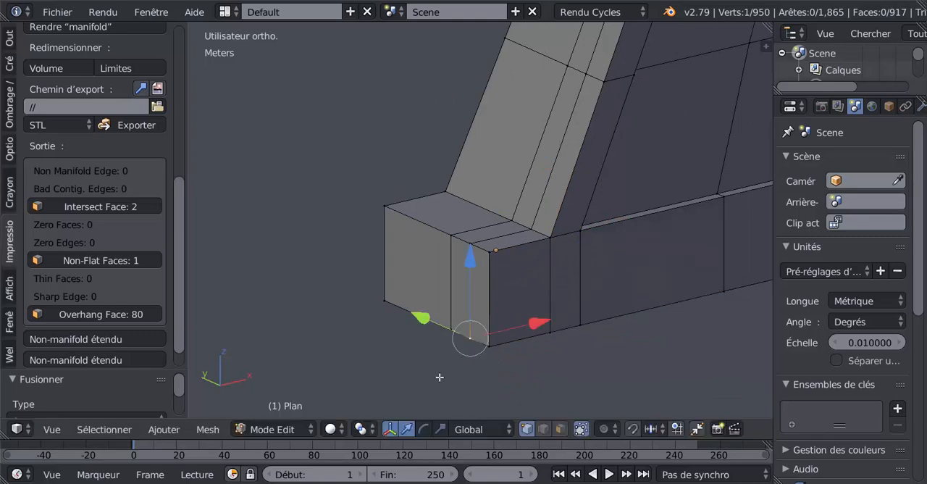
pyautogui.rightClick(443, 365)
# In face selection mode, select the six front faces of the foot and test-move them along the Y axis
pyautogui.scroll(-3, 534, 282)
pyautogui.keyDown('shift'); pyautogui.moveTo(617, 316); pyautogui.dragTo(431, 363, button='middle'); pyautogui.keyUp('shift')
pyautogui.keyDown('shift'); pyautogui.moveTo(621, 358); pyautogui.dragTo(521, 362, button='middle'); pyautogui.keyUp('shift')
pyautogui.scroll(2, 595, 355)
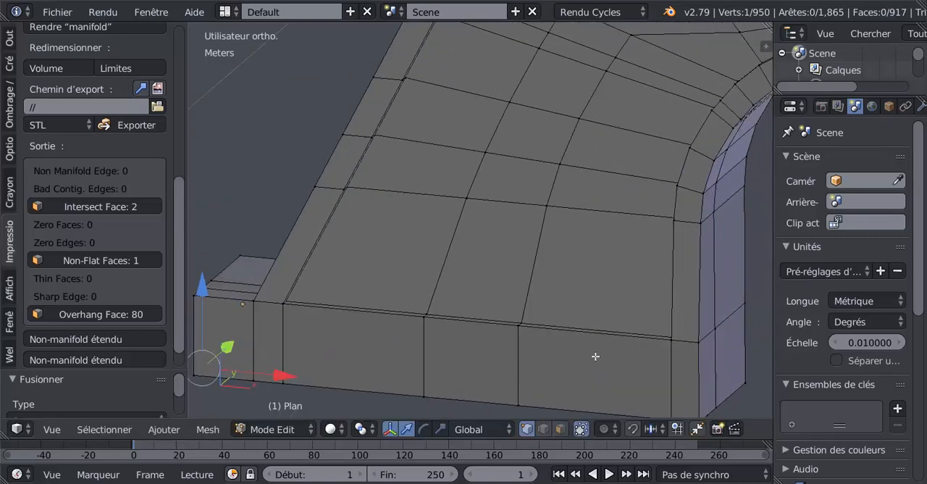
pyautogui.moveTo(577, 367); pyautogui.dragTo(587, 372, button='middle')
pyautogui.click(559, 429)
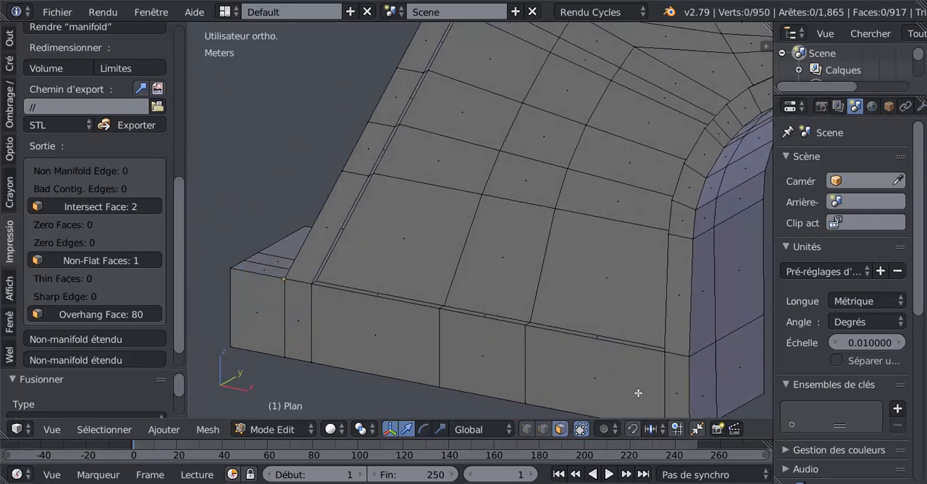
pyautogui.rightClick(662, 391)
pyautogui.keyDown('shift'); pyautogui.rightClick(639, 387); pyautogui.keyUp('shift')
pyautogui.keyDown('shift'); pyautogui.rightClick(439, 366); pyautogui.keyUp('shift')
pyautogui.keyDown('shift'); pyautogui.rightClick(411, 359); pyautogui.keyUp('shift')
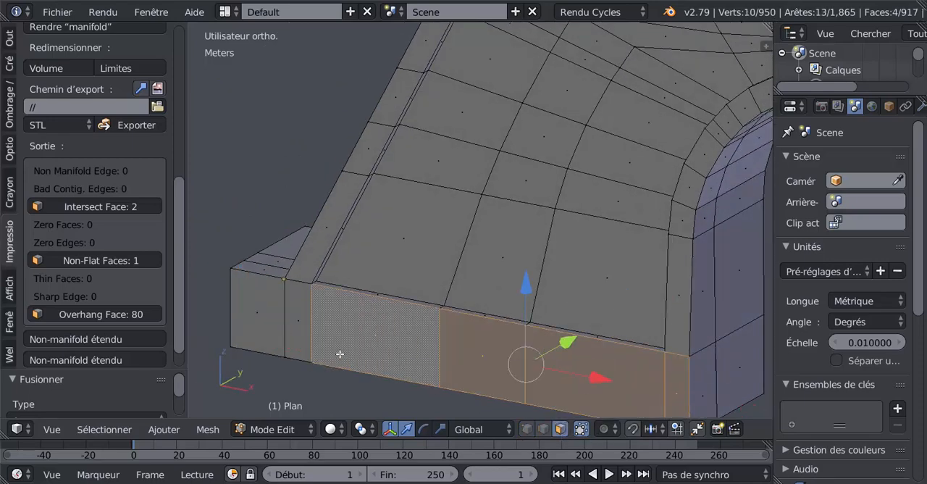
pyautogui.keyDown('shift'); pyautogui.rightClick(310, 351); pyautogui.keyUp('shift')
pyautogui.keyDown('shift'); pyautogui.rightClick(267, 336); pyautogui.keyUp('shift')
pyautogui.moveTo(267, 335); pyautogui.dragTo(555, 265, button='middle')
pyautogui.press('g')
pyautogui.press('y')
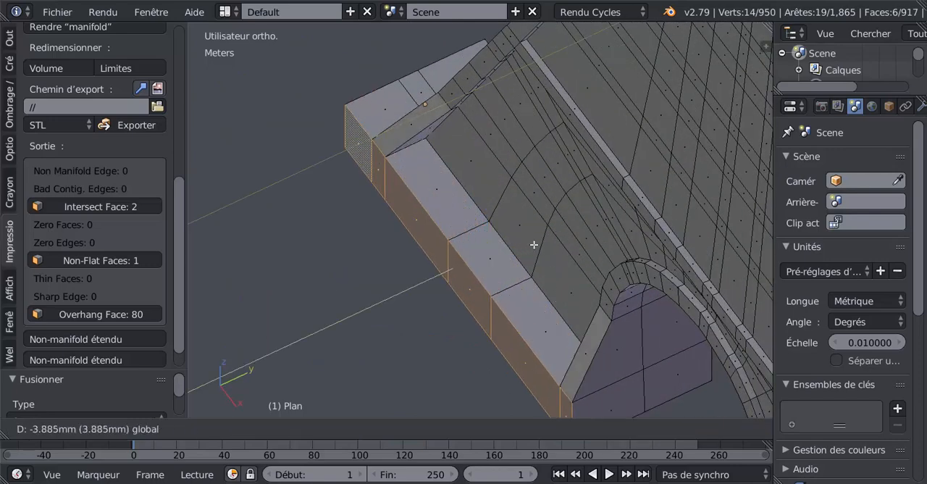
pyautogui.click(528, 246)
# Rerun all the 3D print checks on the mesh and select the reported intersecting faces
pyautogui.moveTo(529, 246); pyautogui.dragTo(600, 290, button='middle')
pyautogui.scroll(-5, 600, 289)
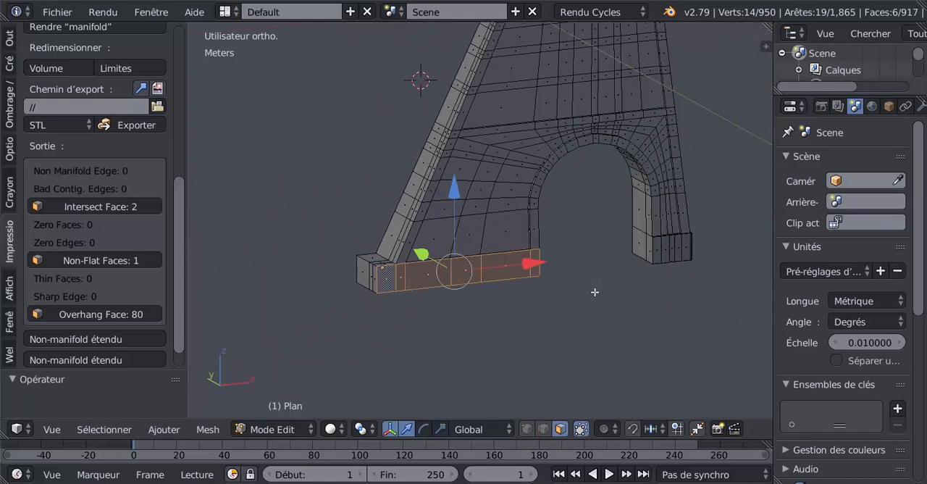
pyautogui.scroll(5, 146, 183)
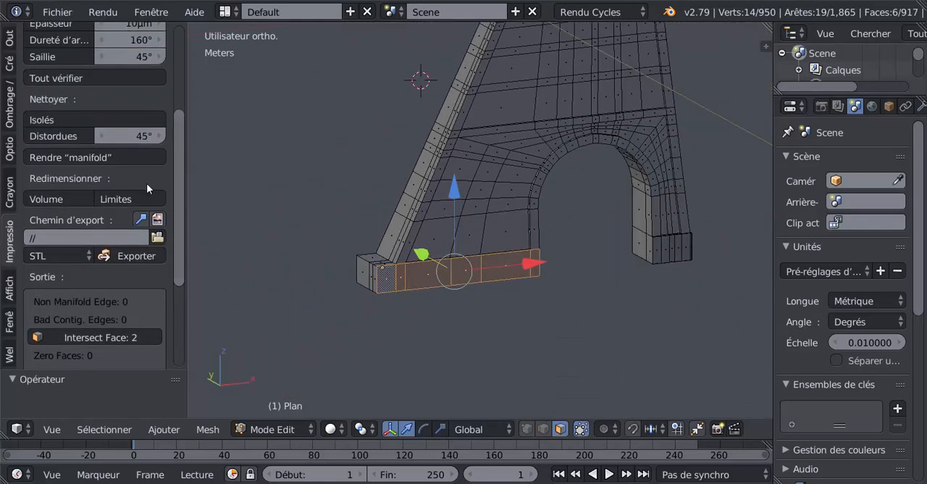
pyautogui.click(62, 78)
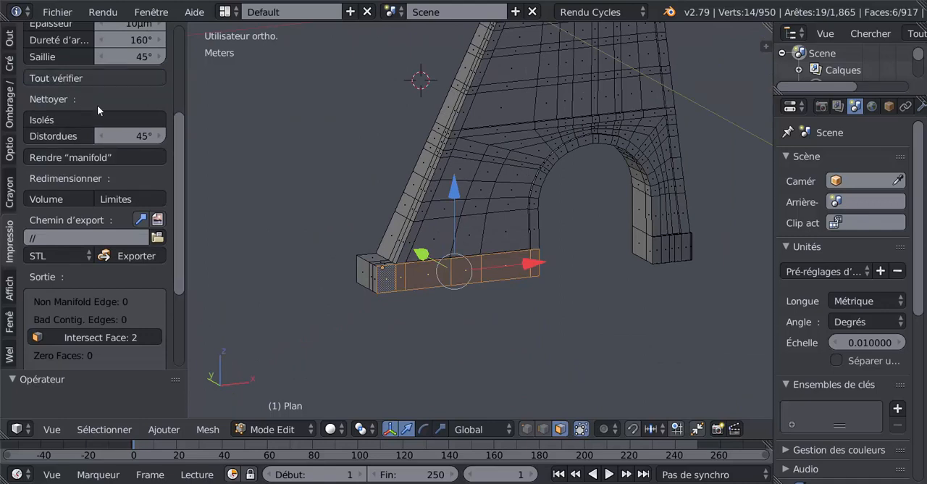
pyautogui.moveTo(176, 233); pyautogui.dragTo(189, 314)
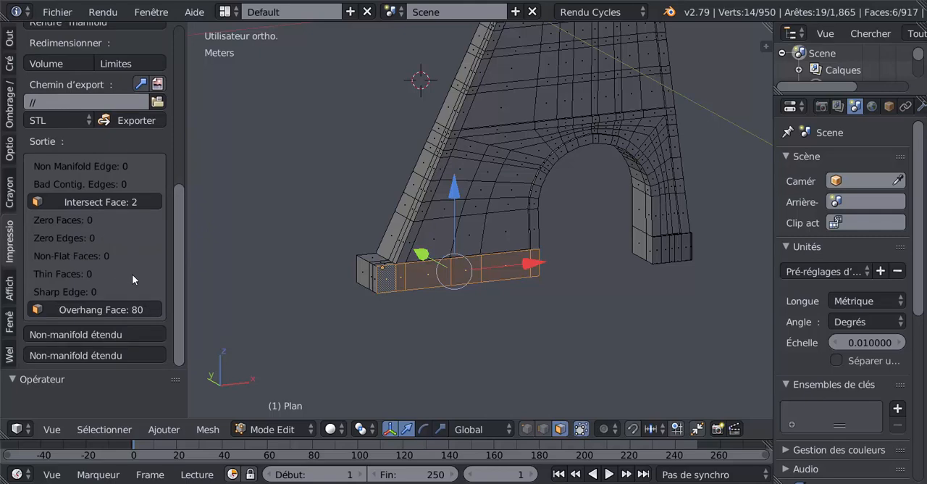
pyautogui.click(107, 201)
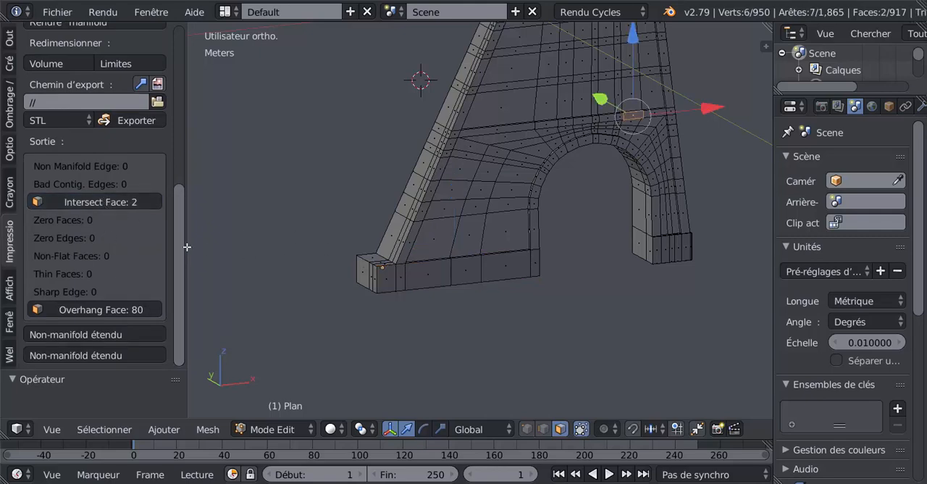
# Examine the selected intersecting faces on the band above the arch, from the front and from below
pyautogui.moveTo(507, 263); pyautogui.dragTo(502, 362, button='middle')
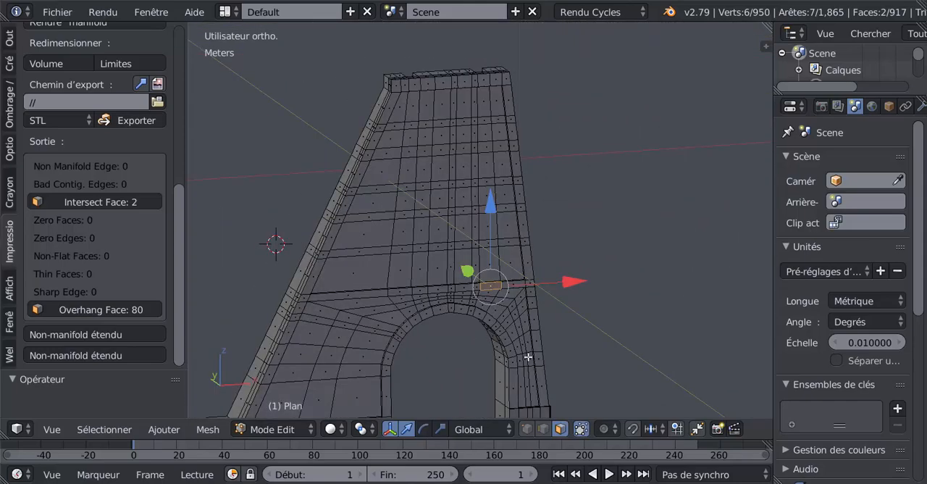
pyautogui.keyDown('shift'); pyautogui.moveTo(542, 320); pyautogui.dragTo(559, 283, button='middle'); pyautogui.keyUp('shift')
pyautogui.scroll(4, 543, 256)
pyautogui.scroll(6, 545, 257)
pyautogui.keyDown('shift'); pyautogui.moveTo(394, 329); pyautogui.dragTo(566, 280, button='middle'); pyautogui.keyUp('shift')
pyautogui.scroll(1, 566, 280)
pyautogui.scroll(3, 496, 307)
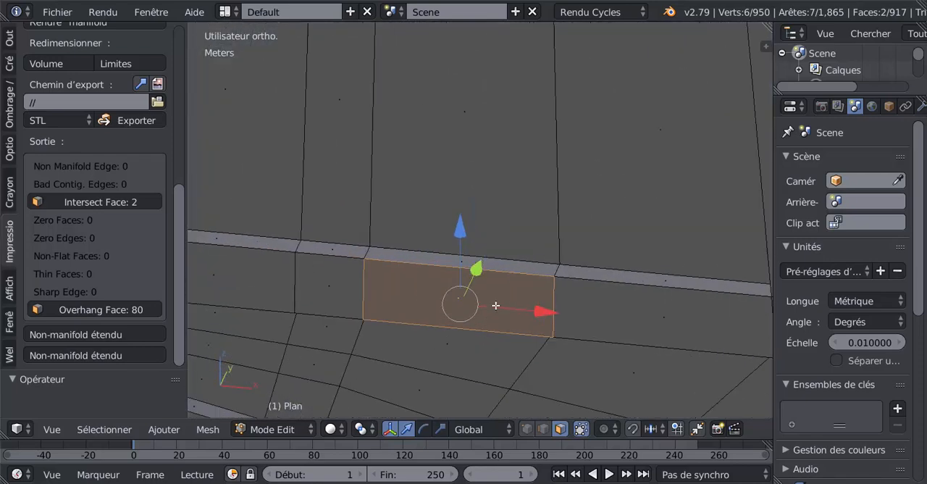
pyautogui.scroll(-2, 499, 319)
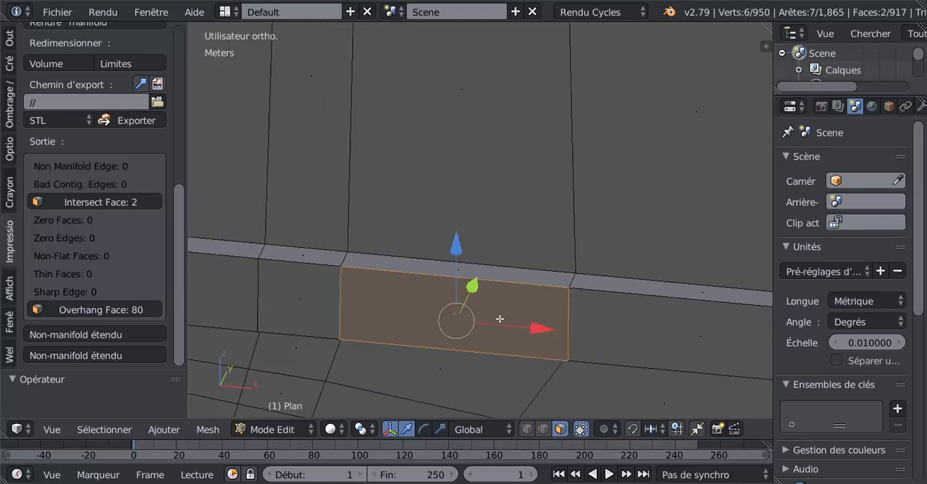
pyautogui.keyDown('shift'); pyautogui.moveTo(503, 315); pyautogui.dragTo(549, 230, button='middle'); pyautogui.keyUp('shift')
pyautogui.press('KP_Decimal')
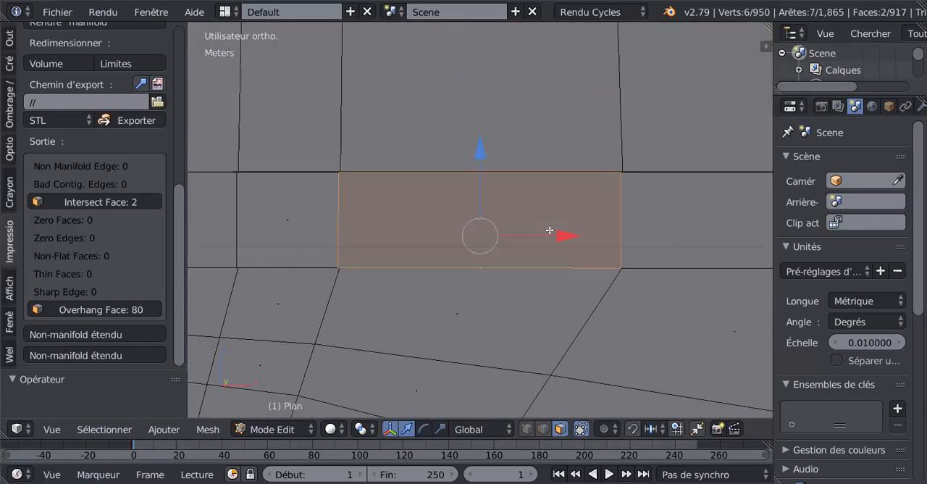
pyautogui.moveTo(582, 252); pyautogui.dragTo(555, 209, button='middle')
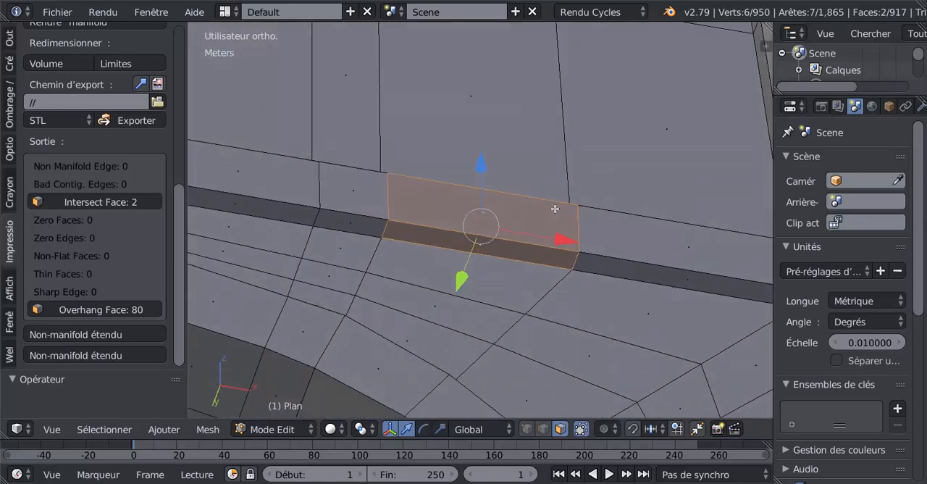
# Switch to vertex selection and test-move the stray vertex on the horizontal edge above the intersecting faces
pyautogui.click(527, 429)
pyautogui.moveTo(549, 329); pyautogui.dragTo(553, 110, button='middle')
pyautogui.scroll(-6, 553, 110)
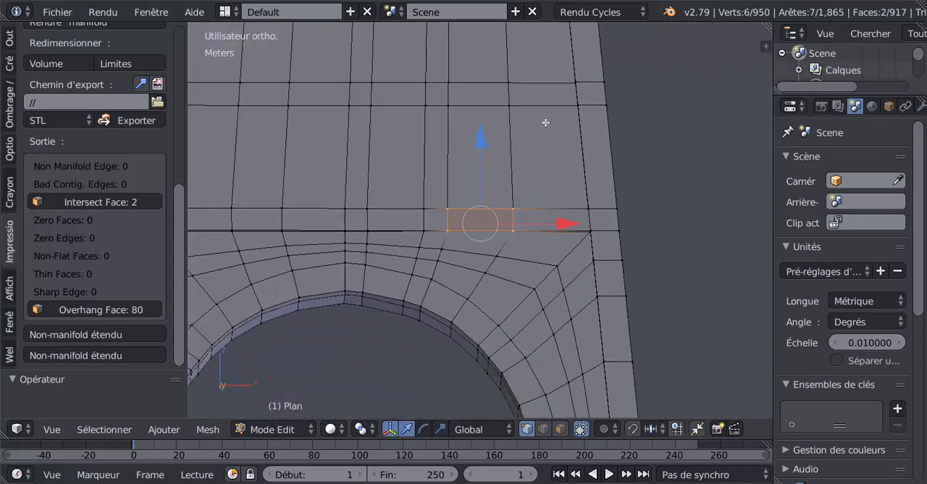
pyautogui.moveTo(507, 204); pyautogui.dragTo(442, 253, button='middle')
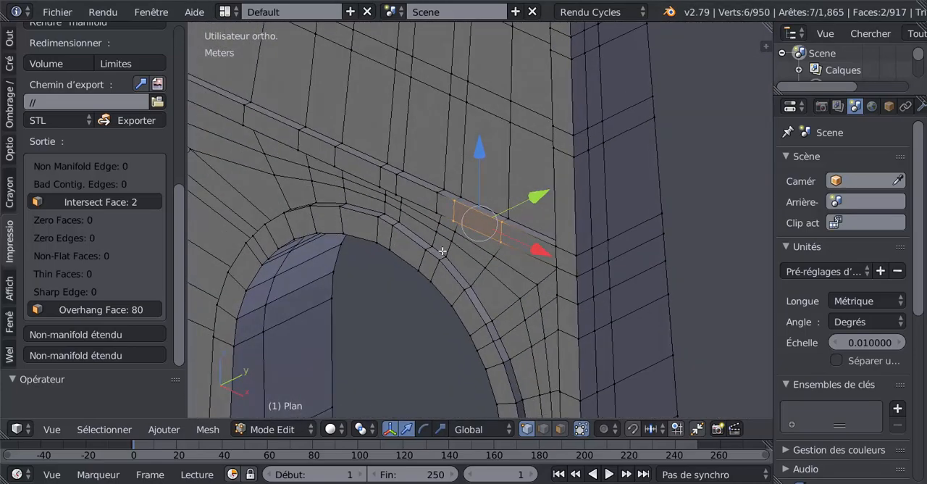
pyautogui.keyDown('shift'); pyautogui.moveTo(389, 209); pyautogui.dragTo(583, 242, button='middle'); pyautogui.keyUp('shift')
pyautogui.moveTo(589, 178); pyautogui.dragTo(501, 250, button='middle')
pyautogui.scroll(3, 501, 250)
pyautogui.rightClick(496, 197)
pyautogui.press('g')
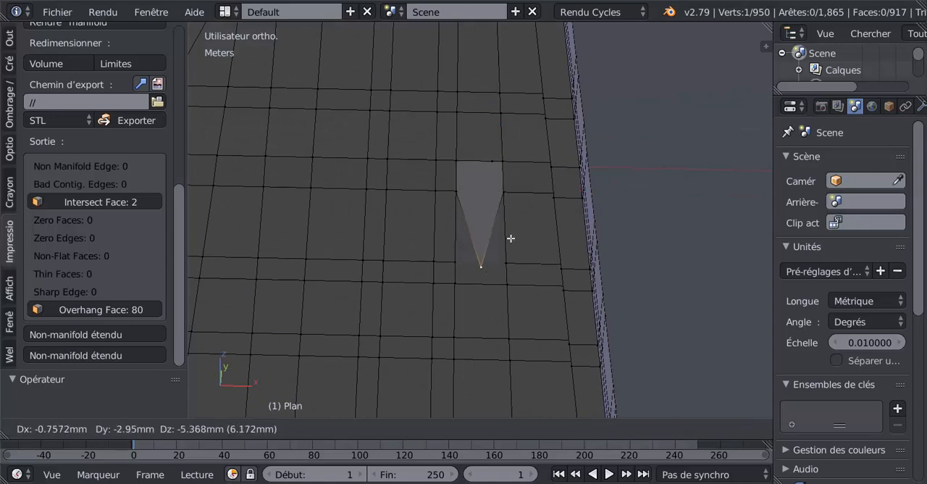
pyautogui.rightClick(494, 198)
# Test-move a second stray vertex, then dissolve the two stray vertices on the neighbouring horizontal edges of the tower wall
pyautogui.moveTo(496, 176); pyautogui.dragTo(478, 275, button='middle')
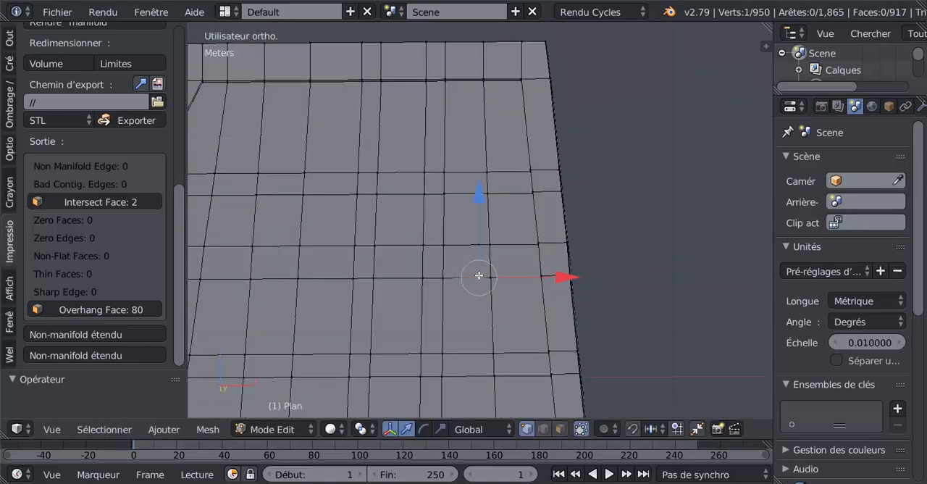
pyautogui.scroll(2, 479, 276)
pyautogui.rightClick(476, 244)
pyautogui.press('g')
pyautogui.rightClick(478, 217)
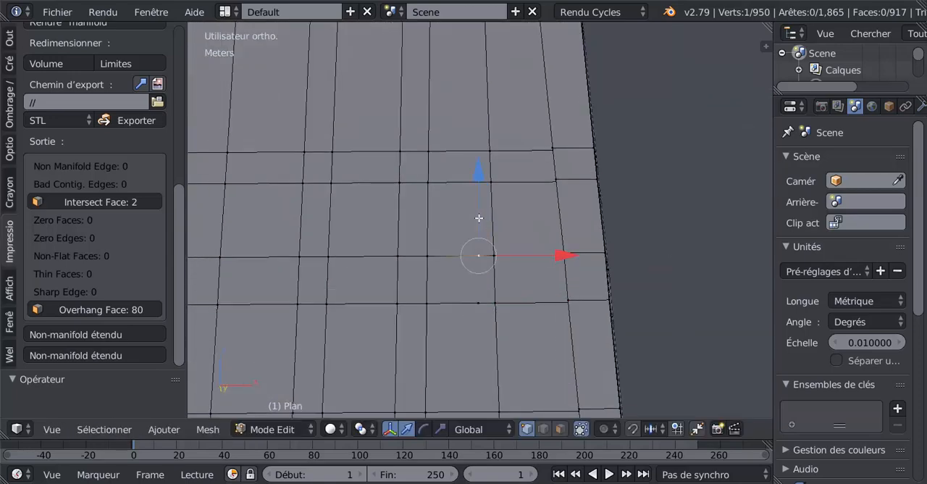
pyautogui.keyDown('shift'); pyautogui.rightClick(481, 301); pyautogui.keyUp('shift')
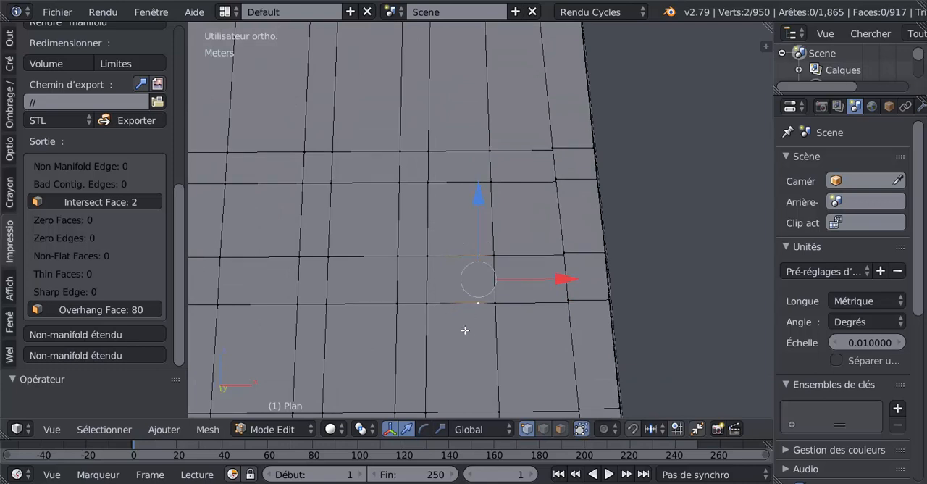
pyautogui.press('x')
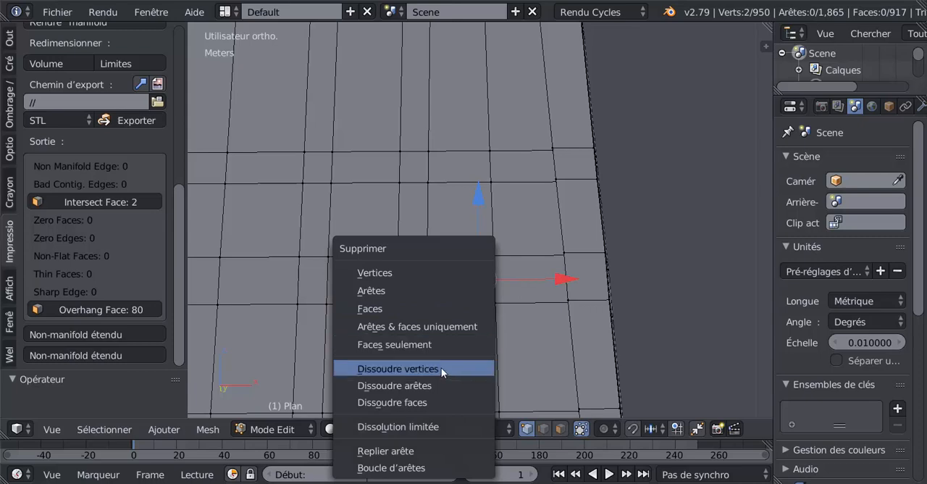
pyautogui.click(441, 367)
# Dissolve the stray vertex on the vertical edge beside the small window opening, in the lowest window band above the arch
pyautogui.moveTo(462, 322); pyautogui.dragTo(491, 109, button='middle')
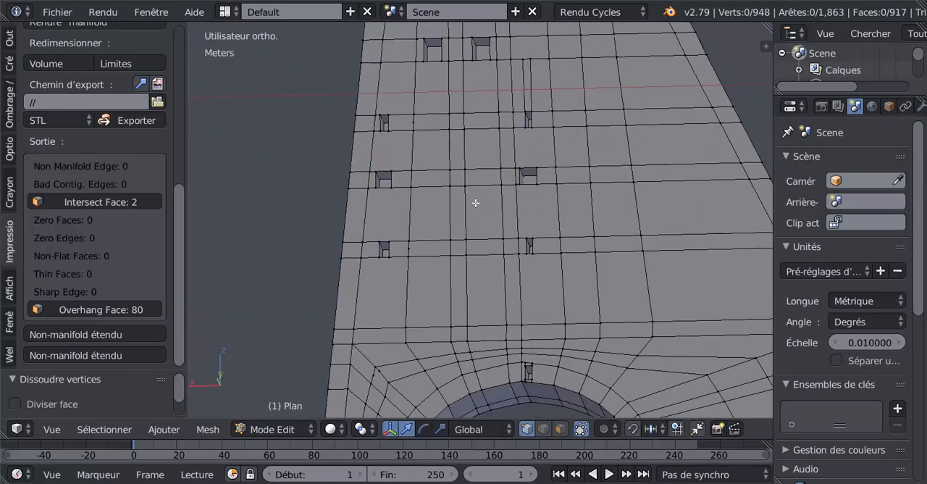
pyautogui.scroll(3, 475, 202)
pyautogui.click(453, 154)
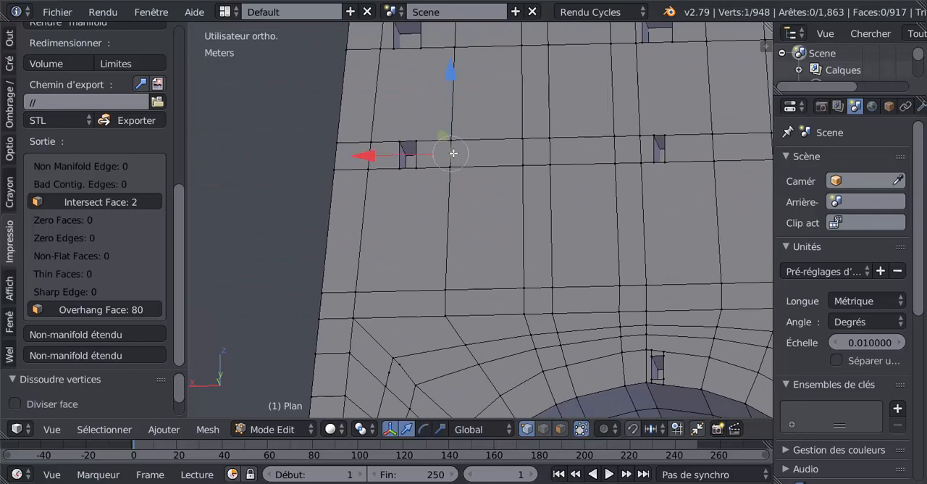
pyautogui.press('x')
pyautogui.click(460, 211)
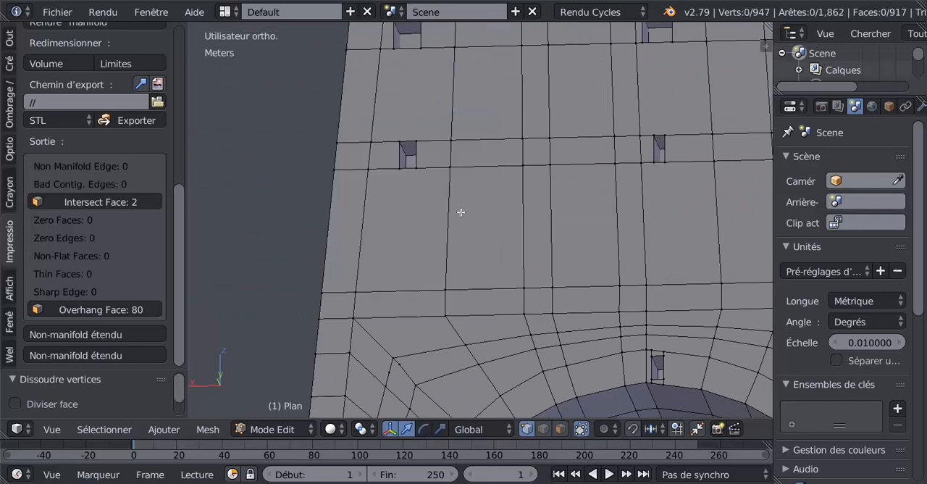
# Dissolve the two stray vertices beside the bend of the edge loops at the arch's upper corner
pyautogui.scroll(-3, 460, 211)
pyautogui.keyDown('shift'); pyautogui.moveTo(580, 229); pyautogui.dragTo(641, 99, button='middle'); pyautogui.keyUp('shift')
pyautogui.scroll(3, 499, 181)
pyautogui.rightClick(499, 149)
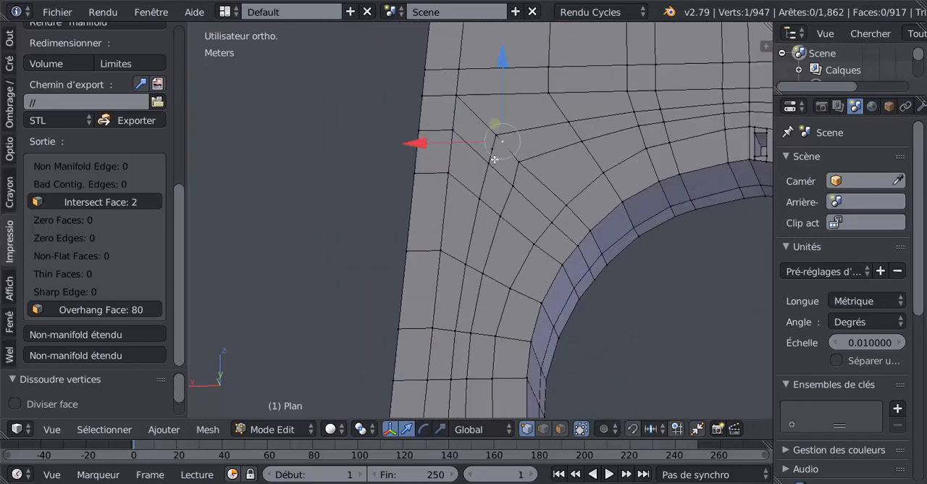
pyautogui.keyDown('shift'); pyautogui.rightClick(494, 158); pyautogui.keyUp('shift')
pyautogui.press('x')
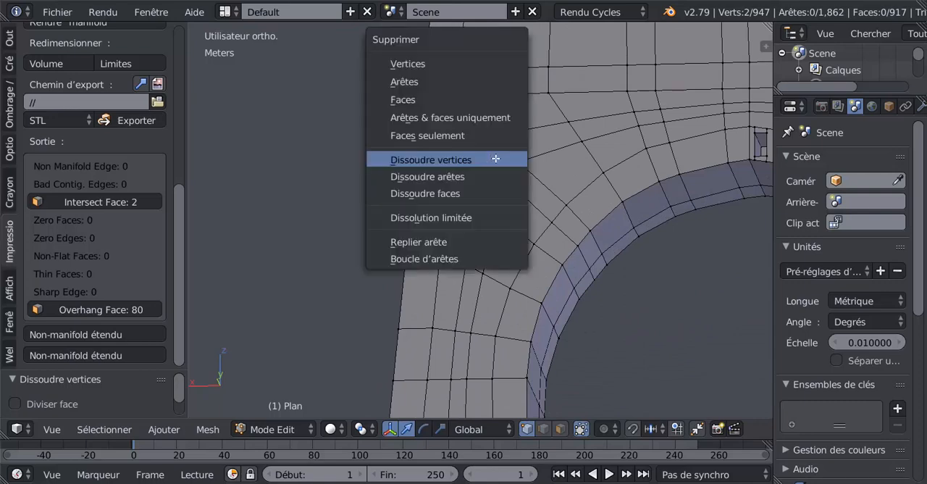
pyautogui.click(496, 158)
# Select the outermost edge loop running around the arch and dissolve its edges
pyautogui.keyDown('alt'); pyautogui.rightClick(517, 133); pyautogui.keyUp('alt')
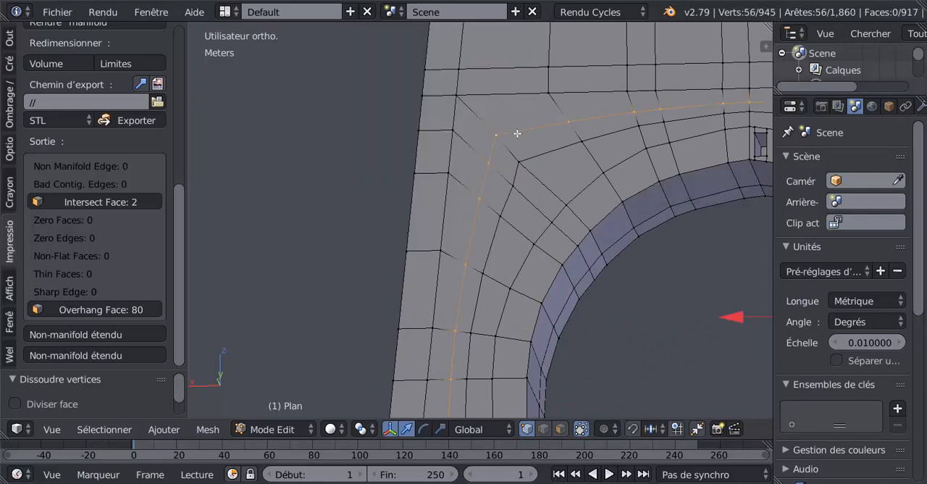
pyautogui.scroll(-5, 517, 134)
pyautogui.moveTo(517, 133); pyautogui.dragTo(634, 211, button='middle')
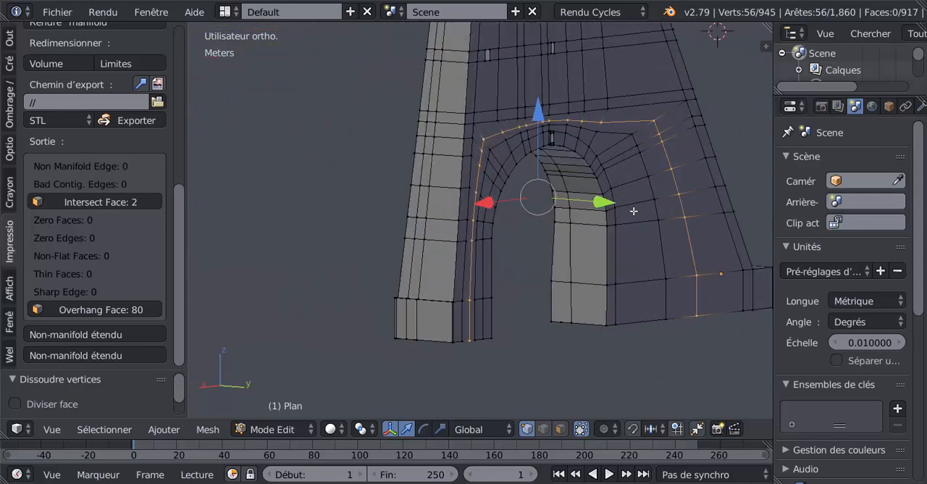
pyautogui.press('x')
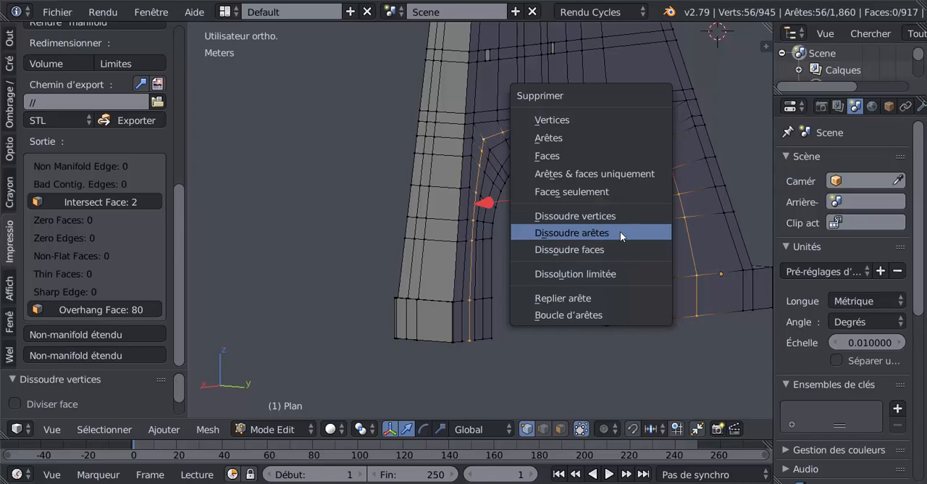
pyautogui.click(619, 230)
# Select the next edge loop running around the arch and dissolve its edges
pyautogui.keyDown('alt'); pyautogui.rightClick(648, 162); pyautogui.keyUp('alt')
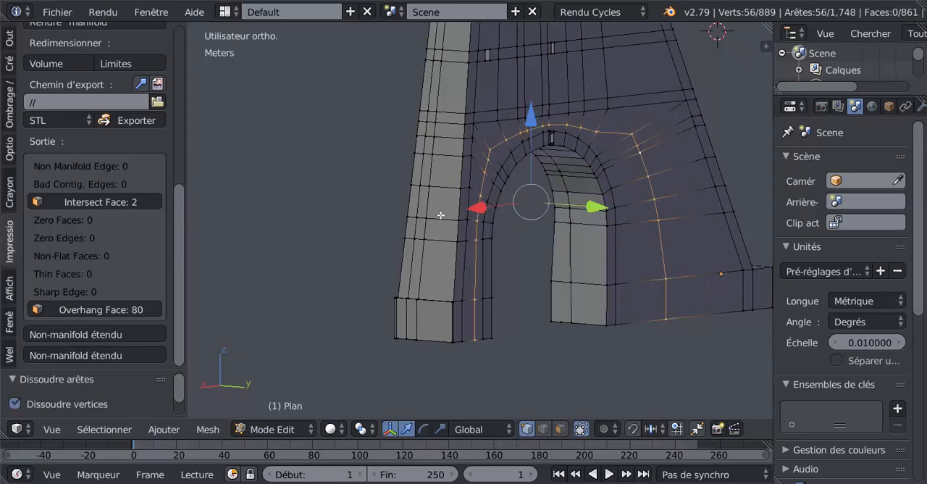
pyautogui.moveTo(440, 215); pyautogui.dragTo(575, 224, button='middle')
pyautogui.press('x')
pyautogui.click(591, 233)
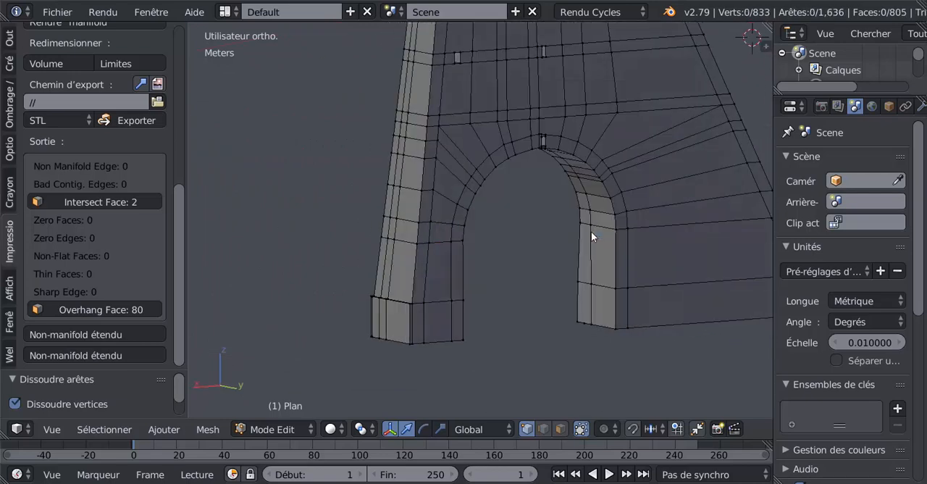
# Undo the last edge-loop dissolve around the arch, and dissolve the same loop's edges again
pyautogui.moveTo(623, 203); pyautogui.dragTo(577, 207, button='middle')
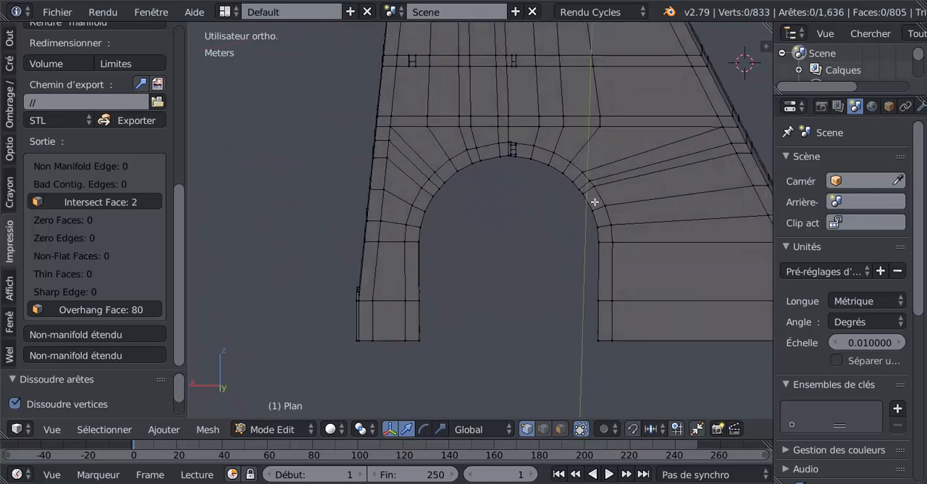
pyautogui.keyDown('alt'); pyautogui.rightClick(594, 202); pyautogui.keyUp('alt')
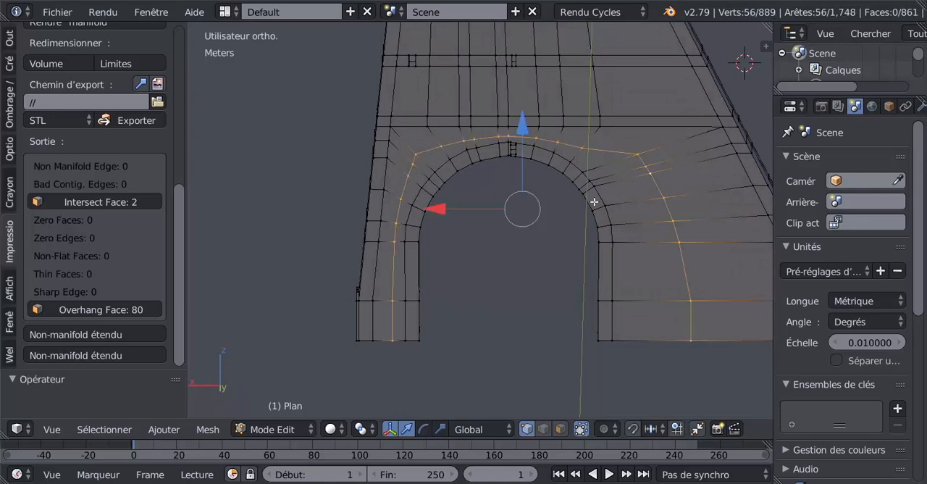
pyautogui.press('x')
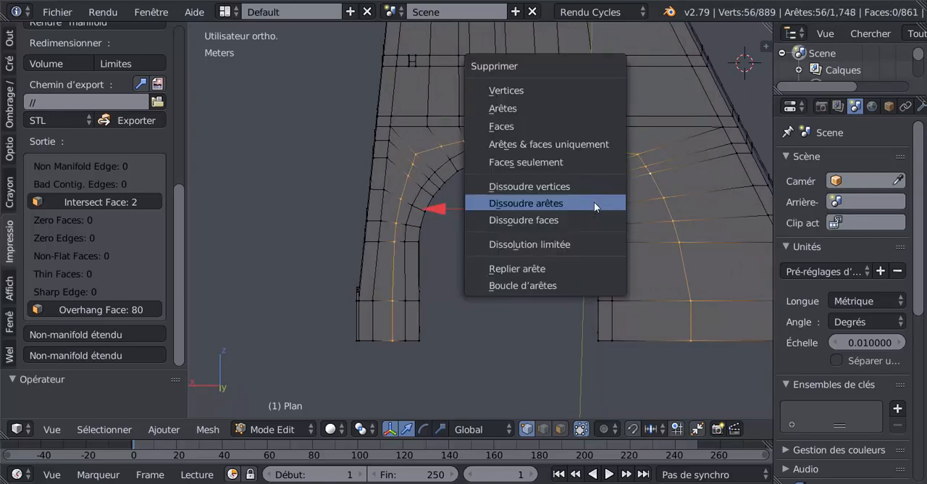
pyautogui.click(593, 202)
# Examine the arch and the whole tower for leftover loops and surface defects, in both Object and Edit mode
pyautogui.moveTo(594, 201); pyautogui.dragTo(532, 209, button='middle')
pyautogui.scroll(3, 534, 205)
pyautogui.scroll(-1, 548, 283)
pyautogui.scroll(-3, 548, 250)
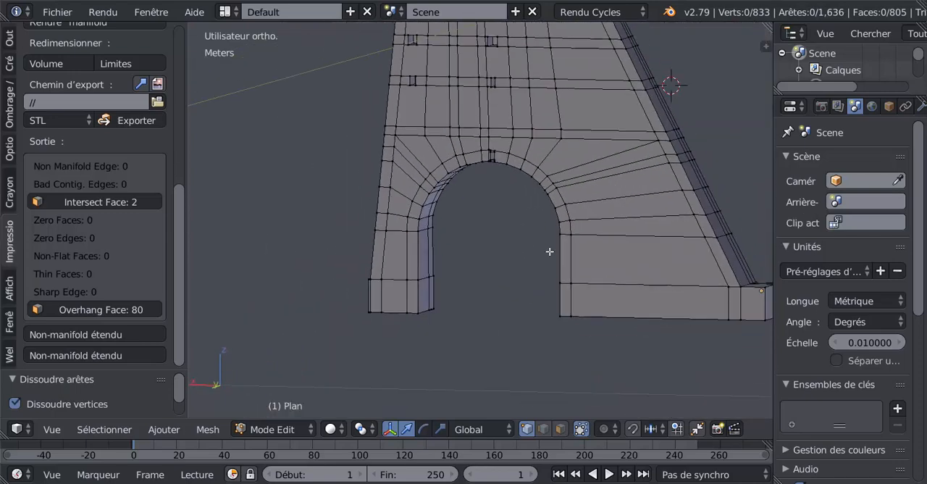
pyautogui.scroll(2, 544, 236)
pyautogui.scroll(-2, 545, 236)
pyautogui.press('Tab')
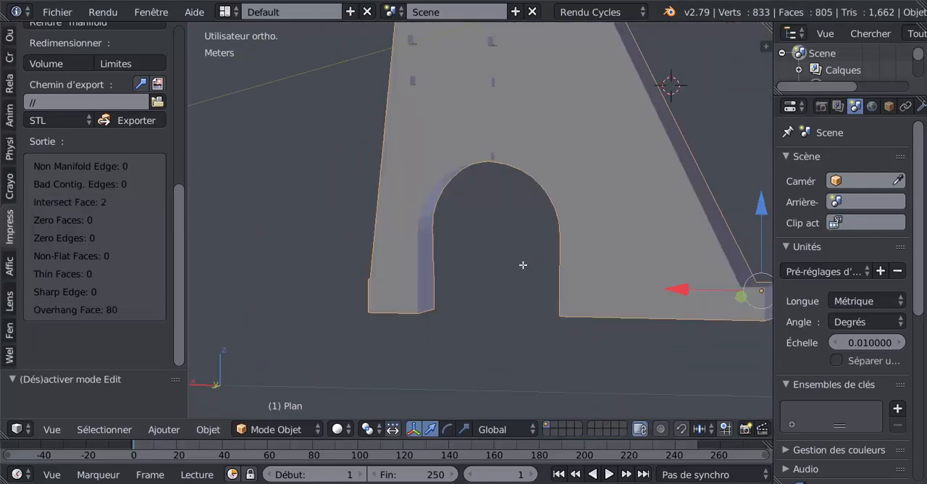
pyautogui.press('Tab')
pyautogui.scroll(-5, 521, 264)
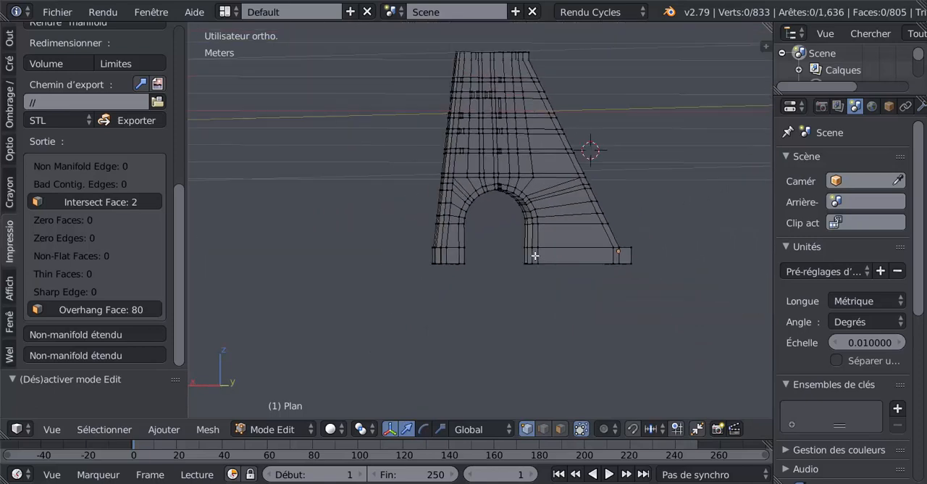
pyautogui.moveTo(534, 255); pyautogui.dragTo(587, 316, button='middle')
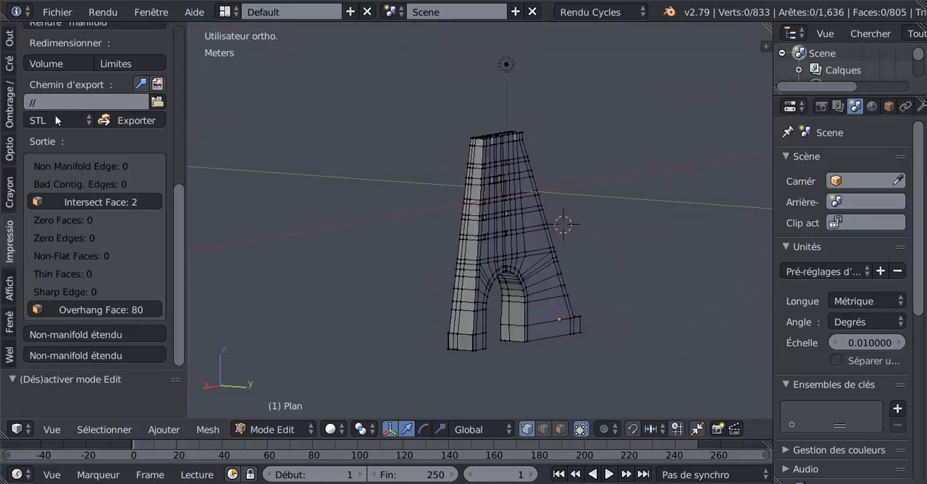
# Run the make-manifold cleanup on the tower mesh, clear the selection and rerun all 3D-print checks
pyautogui.moveTo(177, 220); pyautogui.dragTo(180, 148)
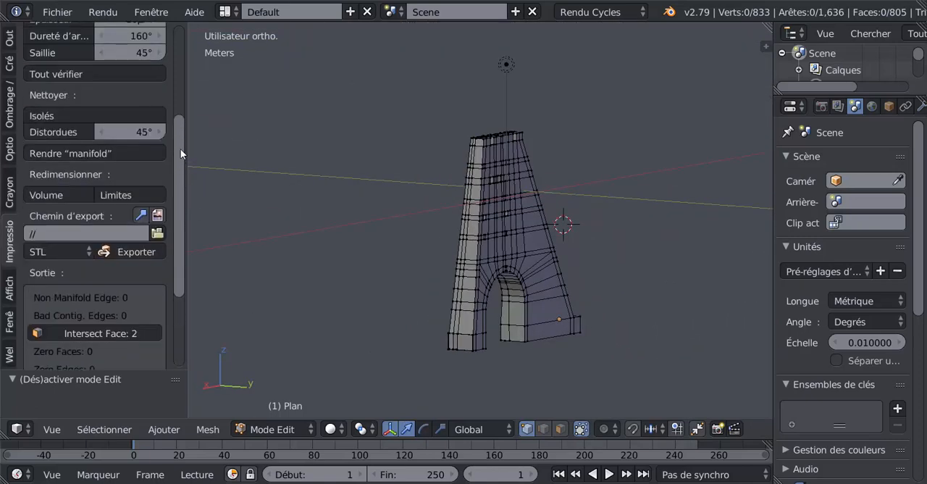
pyautogui.click(87, 151)
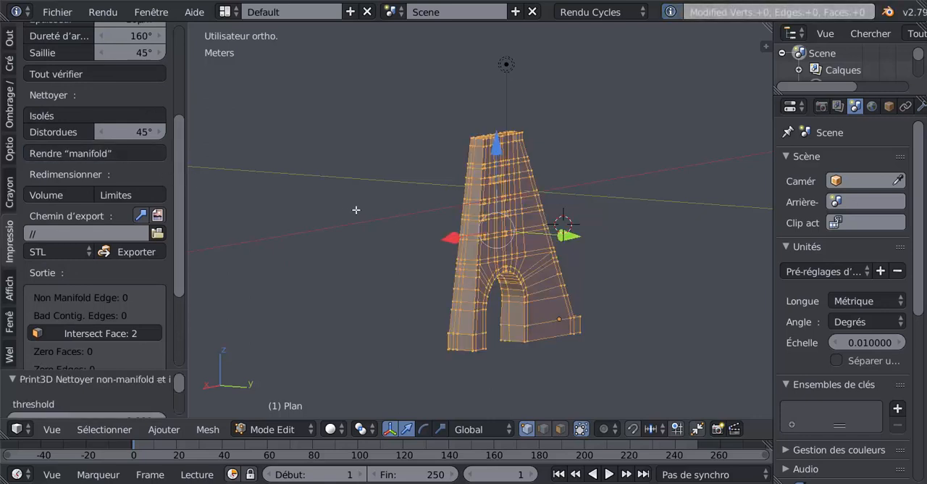
pyautogui.press('a')
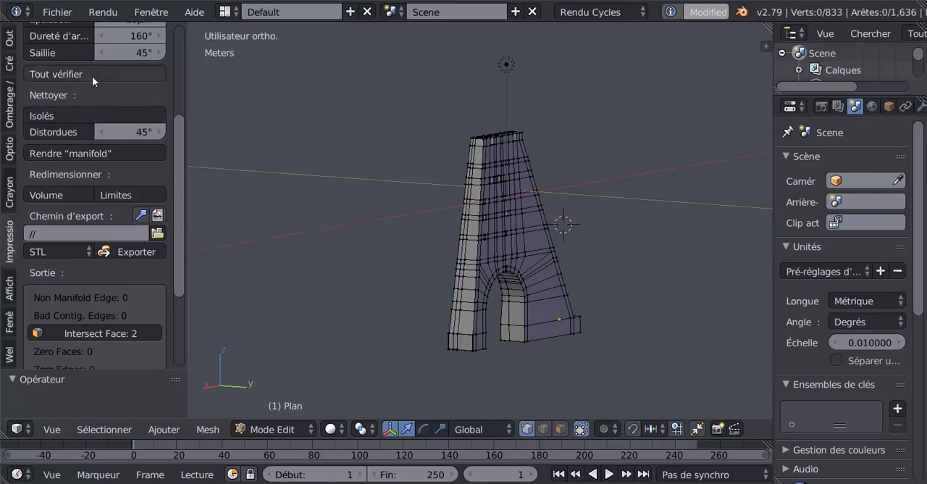
pyautogui.moveTo(178, 219); pyautogui.dragTo(190, 319)
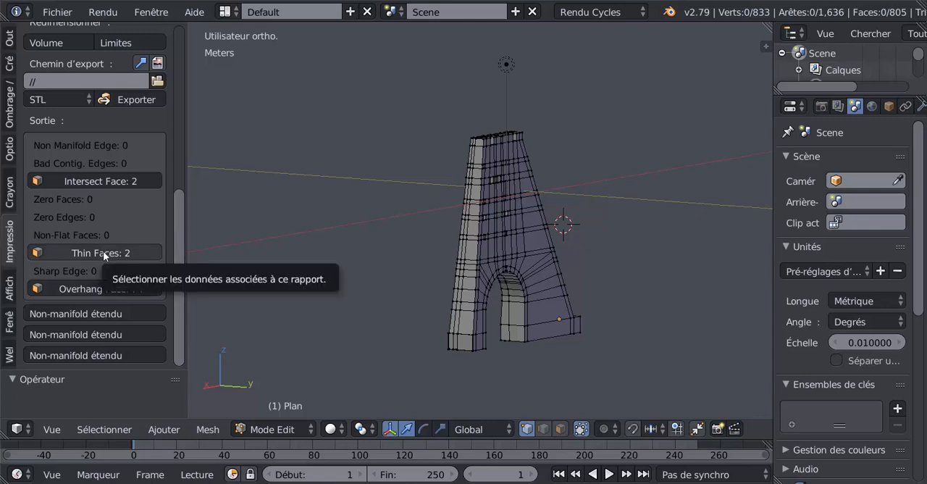
# Highlight the faces reported as intersecting and those reported as thin, and examine the thin ones beside the arch
pyautogui.click(103, 181)
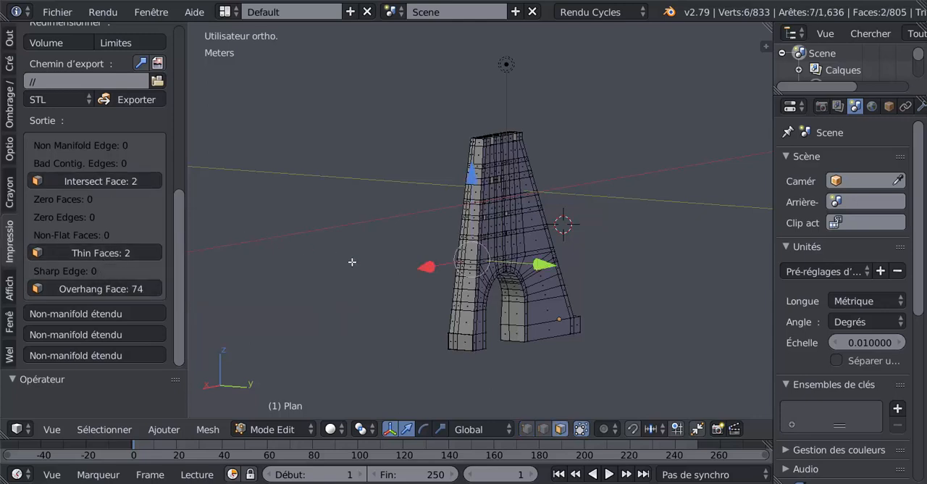
pyautogui.moveTo(352, 261); pyautogui.dragTo(525, 275, button='middle')
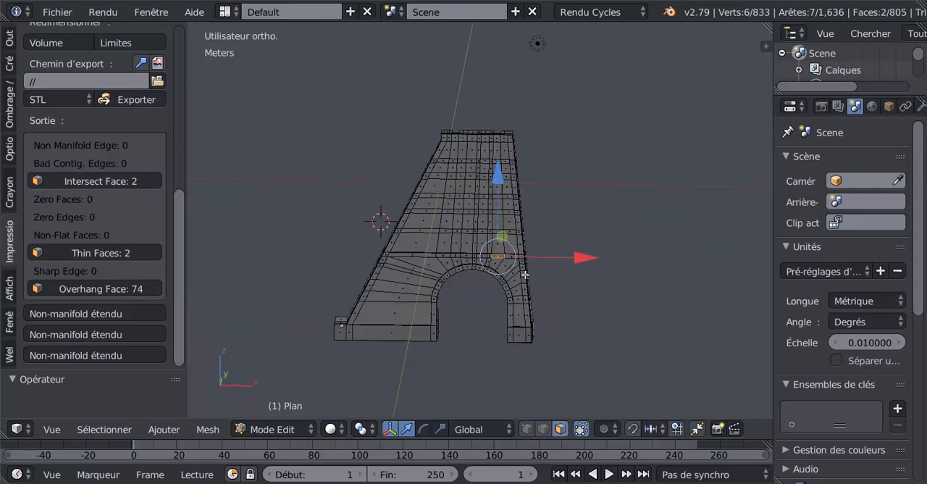
pyautogui.click(94, 252)
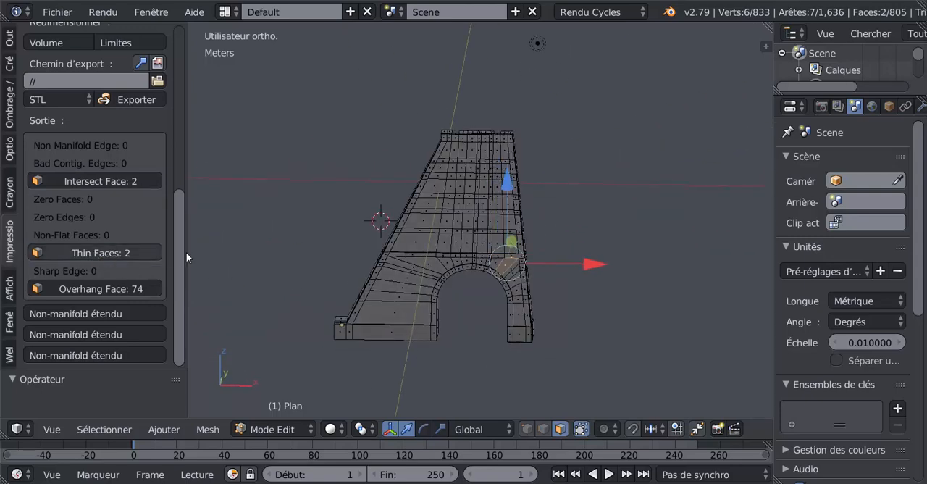
pyautogui.scroll(6, 556, 289)
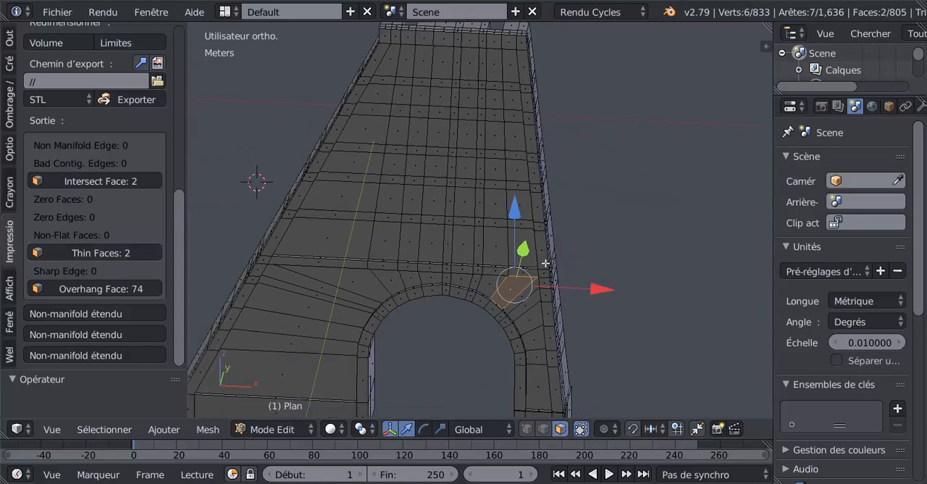
pyautogui.scroll(5, 545, 263)
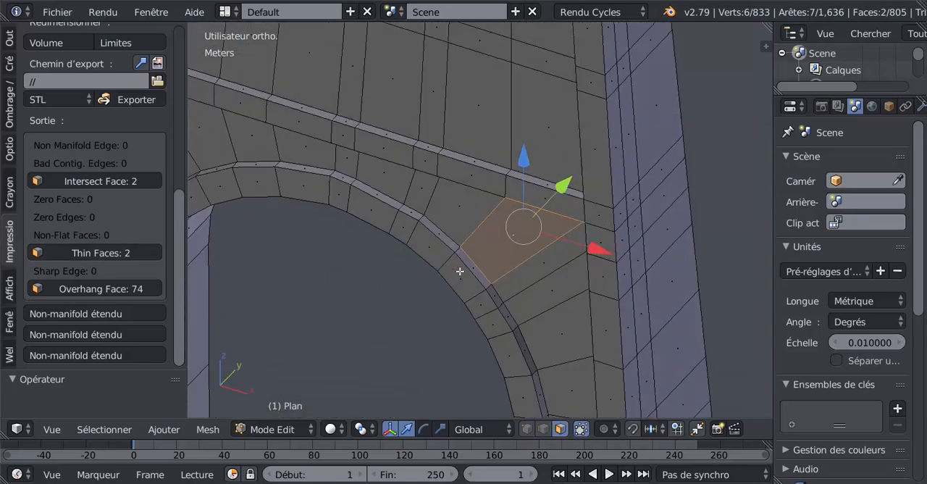
pyautogui.moveTo(459, 271); pyautogui.dragTo(538, 316, button='middle')
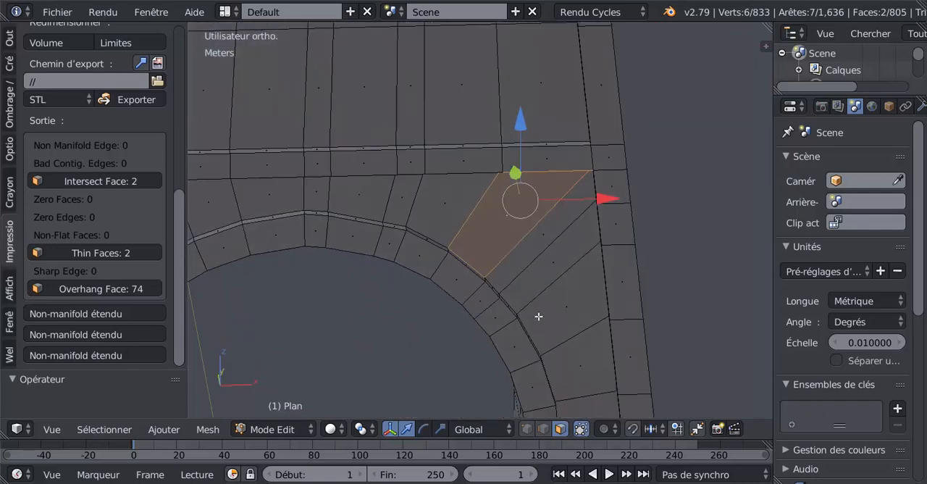
# Select the two adjoining thin faces beside the arch's upper corner and dissolve them into a single face
pyautogui.click(544, 429)
pyautogui.rightClick(503, 227)
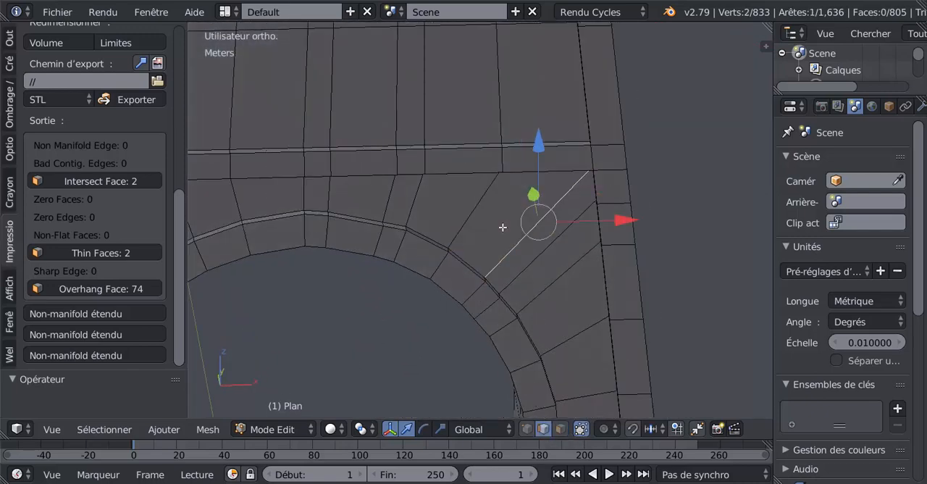
pyautogui.click(560, 429)
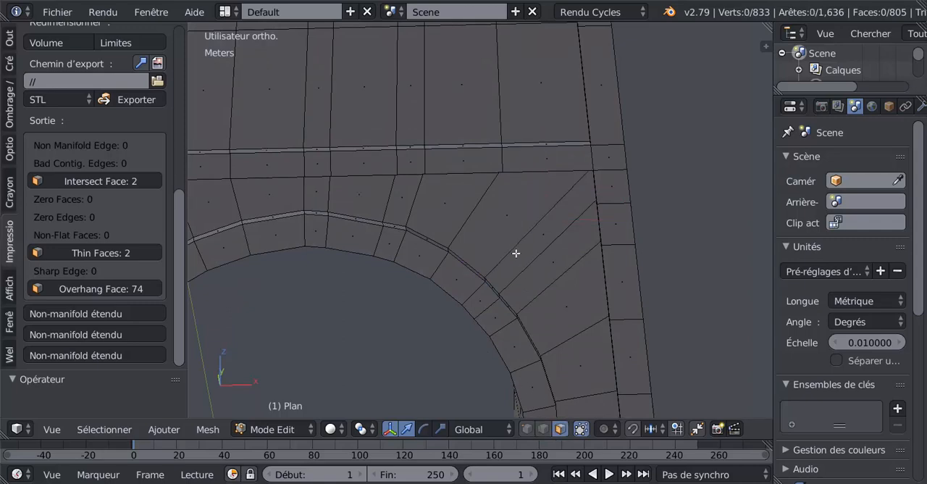
pyautogui.rightClick(515, 253)
pyautogui.moveTo(509, 228); pyautogui.dragTo(537, 164, button='middle')
pyautogui.keyDown('shift'); pyautogui.rightClick(526, 214); pyautogui.keyUp('shift')
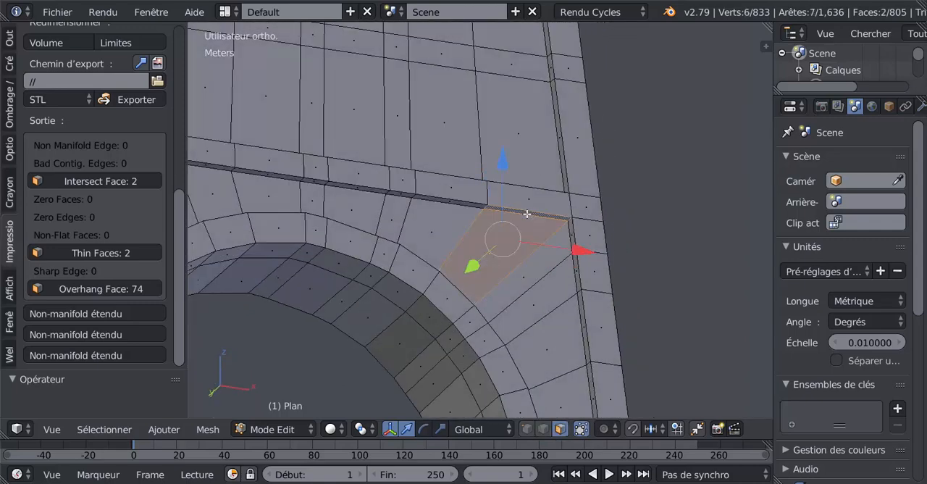
pyautogui.press('x')
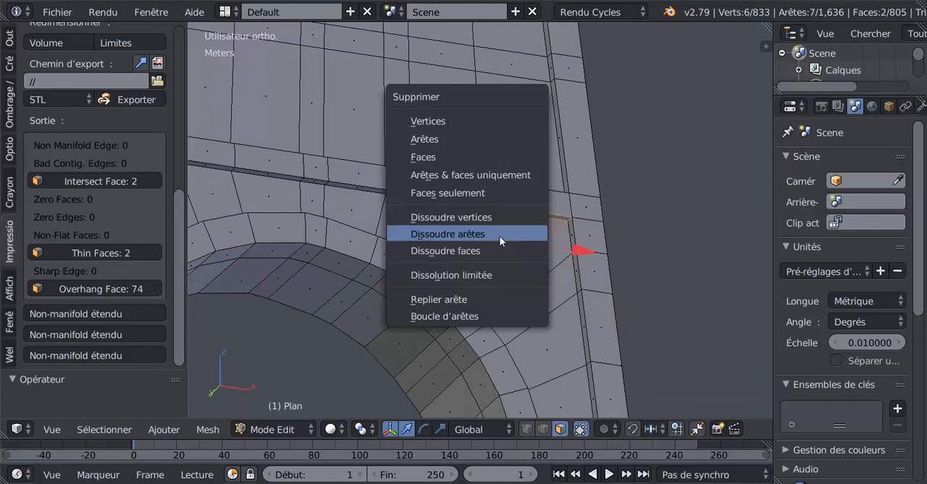
pyautogui.click(495, 250)
# Delete the merged face beside the arch's upper corner, leaving its bordering edges in place
pyautogui.moveTo(503, 252); pyautogui.dragTo(526, 261, button='middle')
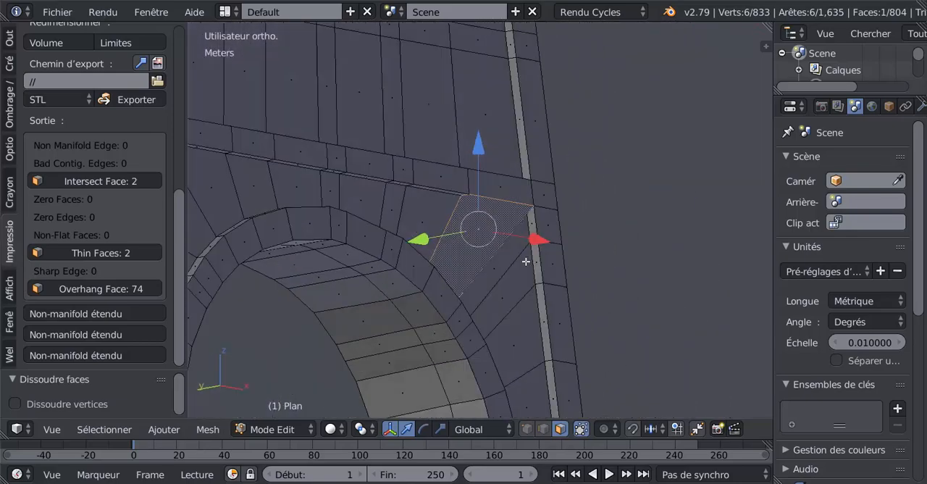
pyautogui.scroll(2, 515, 251)
pyautogui.moveTo(505, 233); pyautogui.dragTo(500, 227, button='middle')
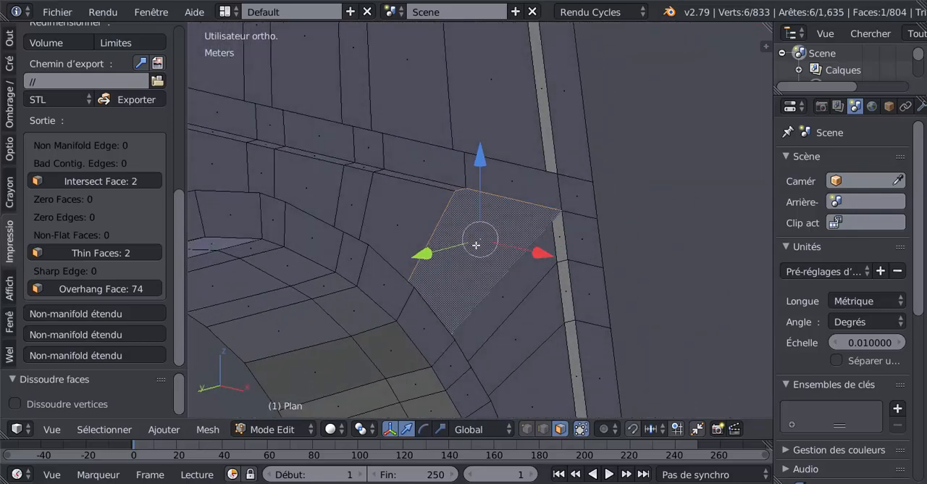
pyautogui.press('x')
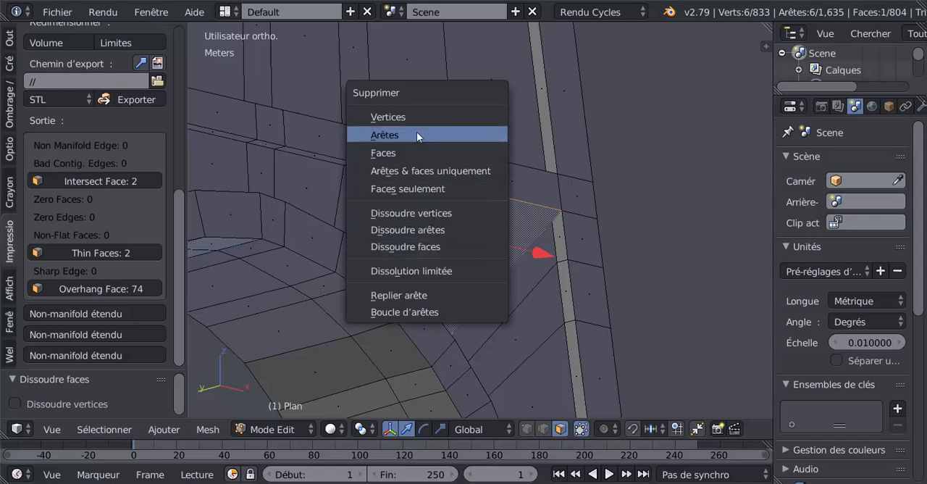
pyautogui.click(417, 153)
pyautogui.moveTo(501, 208); pyautogui.dragTo(503, 184, button='middle')
# Fill the hole beside the arch with a narrow strip face along its upper edge and a second face across the remaining opening
pyautogui.click(543, 428)
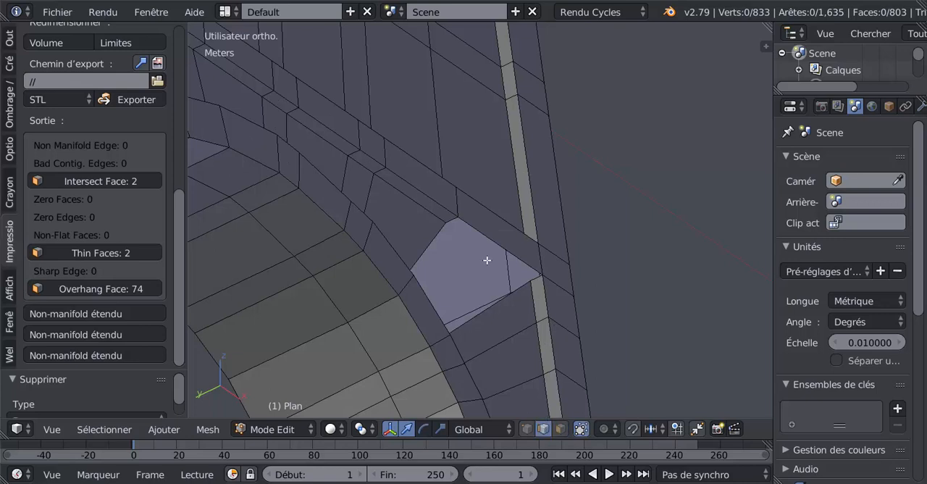
pyautogui.rightClick(448, 219)
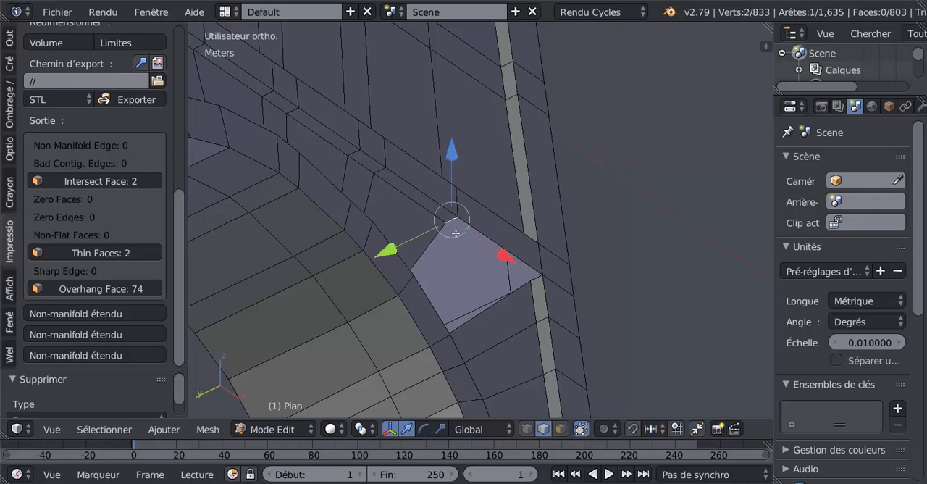
pyautogui.keyDown('shift'); pyautogui.rightClick(520, 286); pyautogui.keyUp('shift')
pyautogui.press('f')
pyautogui.rightClick(518, 293)
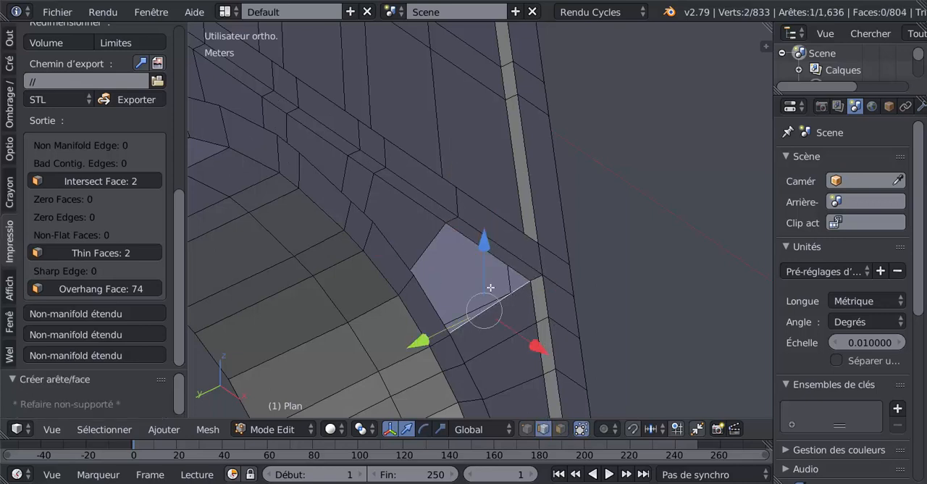
pyautogui.keyDown('shift'); pyautogui.rightClick(425, 230); pyautogui.keyUp('shift')
pyautogui.press('f')
pyautogui.moveTo(524, 240); pyautogui.dragTo(431, 328, button='middle')
pyautogui.click(526, 429)
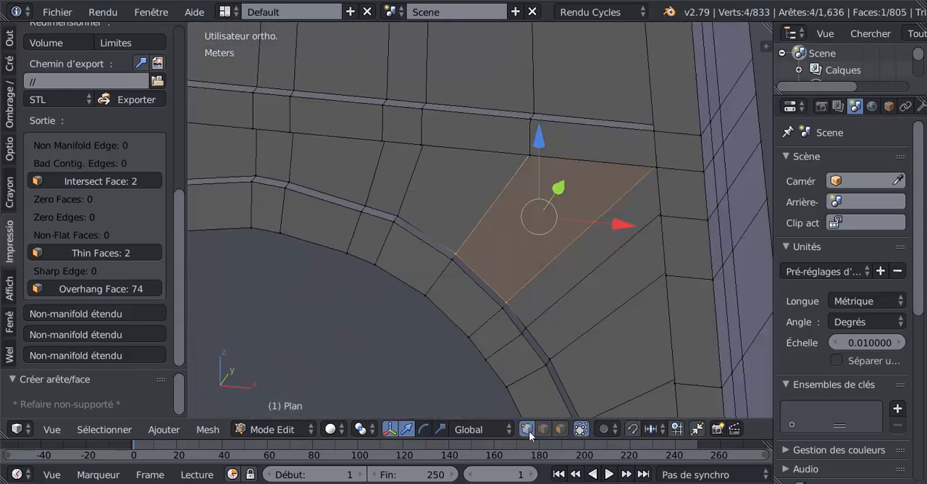
# Rerun all 3D-print checks and select the faces reported as intersecting in the narrow band above the arch
pyautogui.moveTo(572, 290); pyautogui.dragTo(546, 279, button='middle')
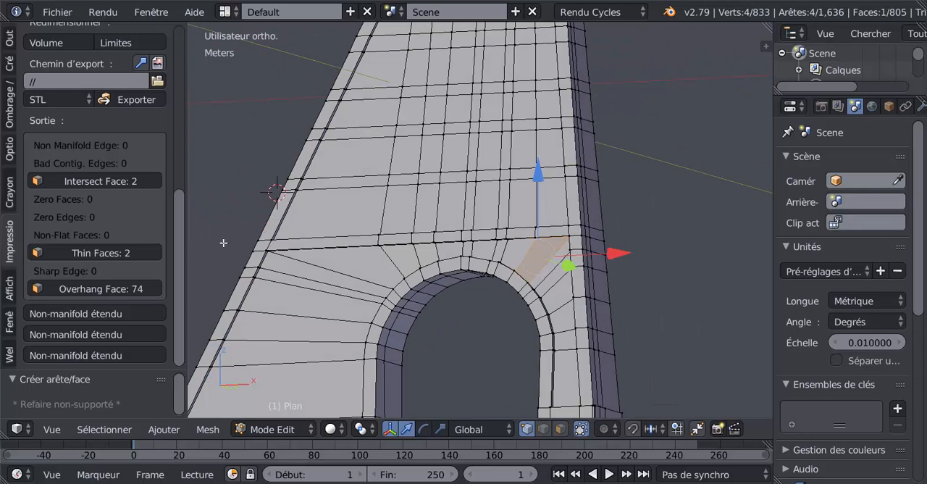
pyautogui.moveTo(179, 255); pyautogui.dragTo(95, 44)
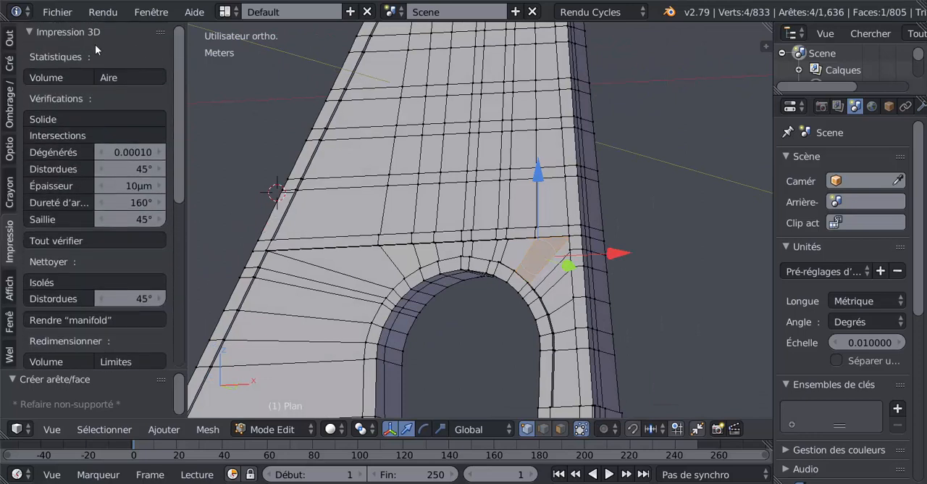
pyautogui.click(67, 239)
pyautogui.moveTo(187, 231); pyautogui.dragTo(191, 331)
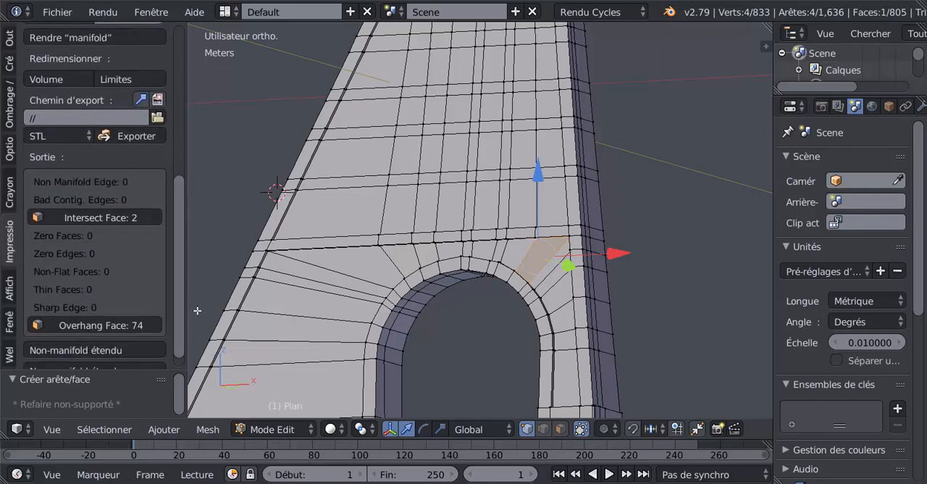
pyautogui.click(104, 216)
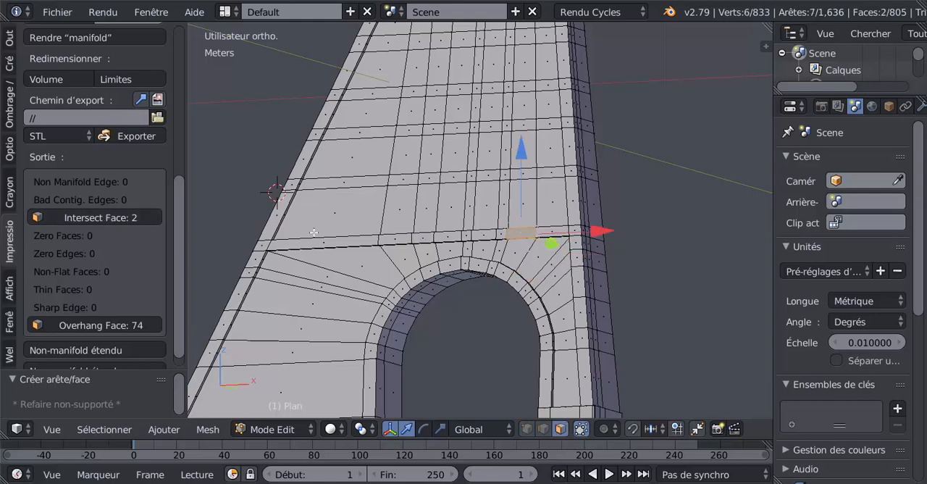
pyautogui.moveTo(380, 289); pyautogui.dragTo(340, 276, button='middle')
pyautogui.scroll(6, 452, 272)
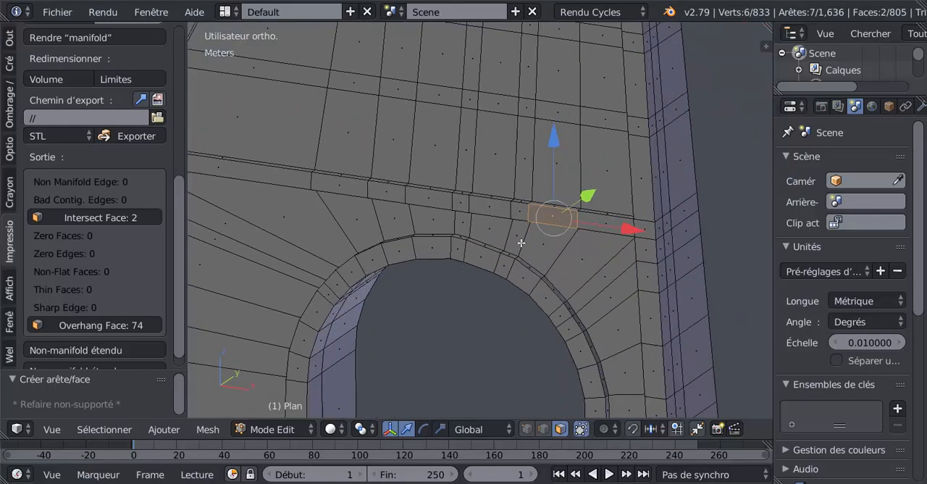
# Switch to vertex selection and add a centred vertical loop cut through the intersecting faces in the narrow band above the arch
pyautogui.moveTo(520, 242); pyautogui.dragTo(529, 163, button='middle')
pyautogui.moveTo(542, 255); pyautogui.dragTo(537, 207, button='middle')
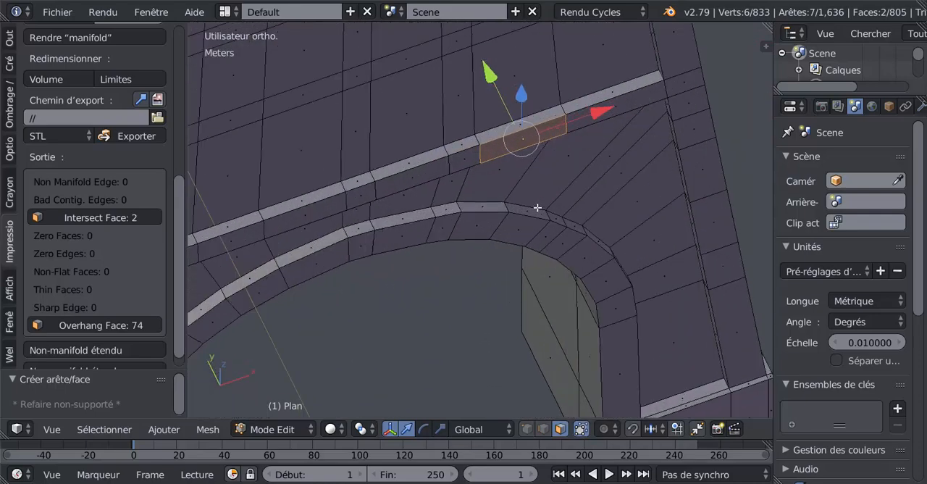
pyautogui.click(526, 429)
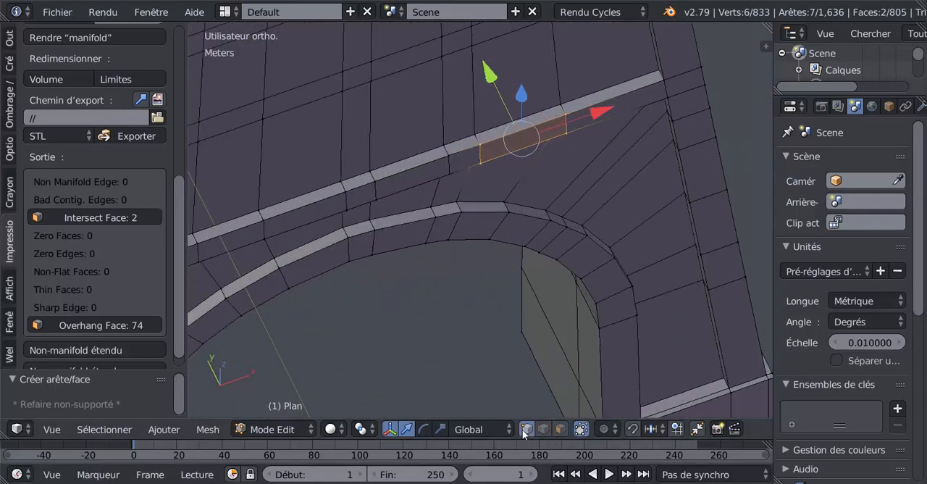
pyautogui.moveTo(524, 413); pyautogui.dragTo(579, 270, button='middle')
pyautogui.hotkey('ctrl', 'r')
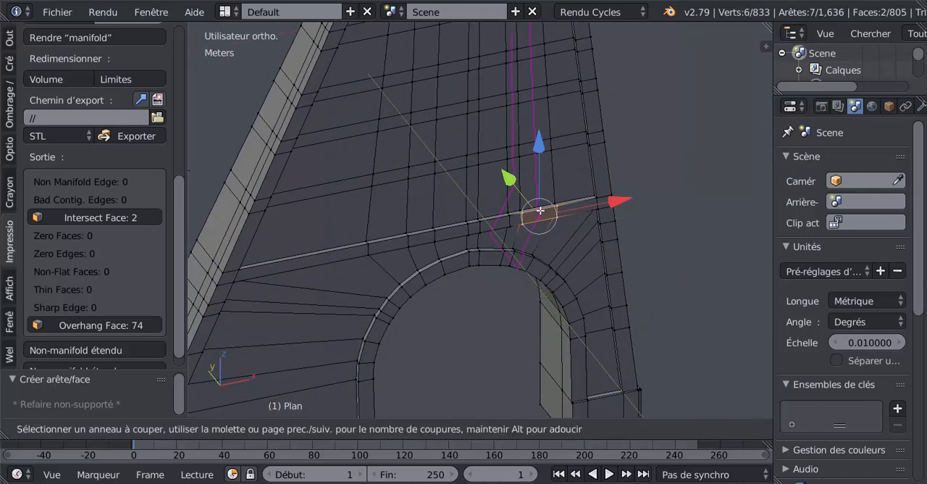
pyautogui.click(540, 210)
pyautogui.rightClick(540, 210)
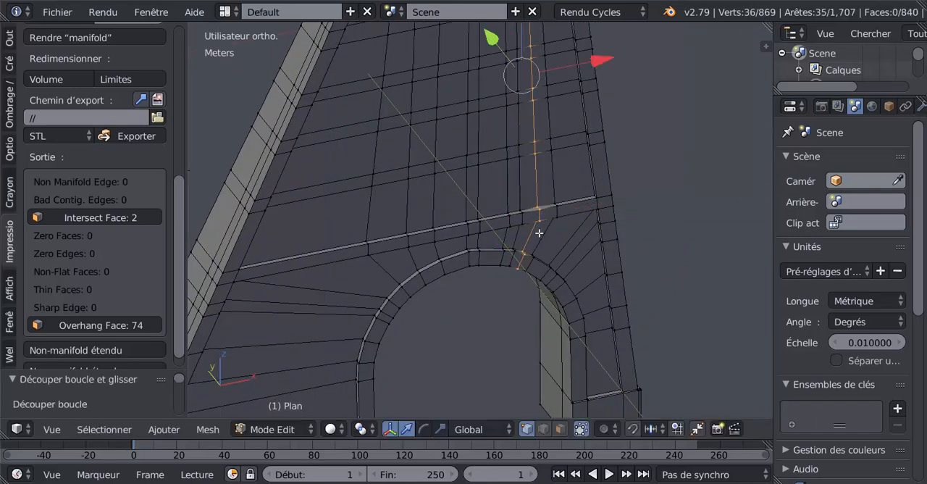
# Dissolve the stray vertex on the vertical edge inside the opposite wall's horizontal band, near the new loop's end
pyautogui.scroll(-4, 606, 200)
pyautogui.moveTo(597, 191); pyautogui.dragTo(382, 160, button='middle')
pyautogui.keyDown('shift'); pyautogui.moveTo(452, 155); pyautogui.dragTo(497, 240, button='middle'); pyautogui.keyUp('shift')
pyautogui.scroll(6, 497, 240)
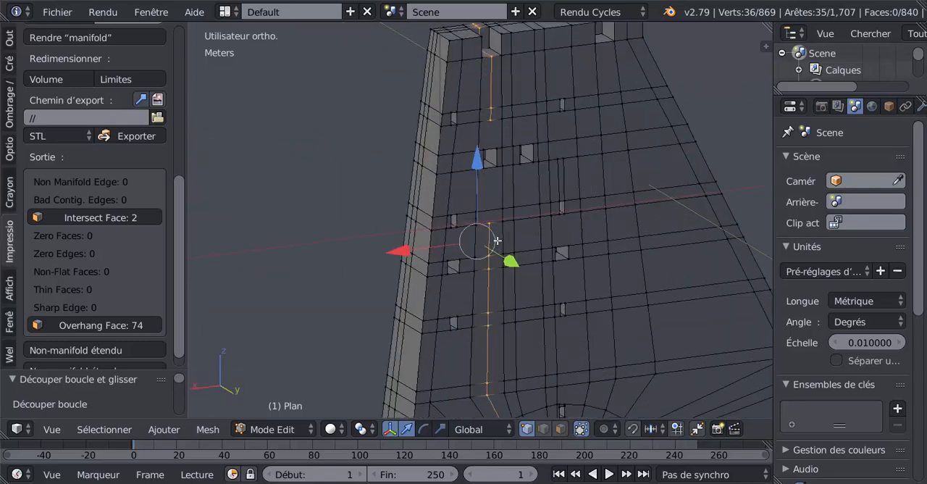
pyautogui.scroll(5, 493, 227)
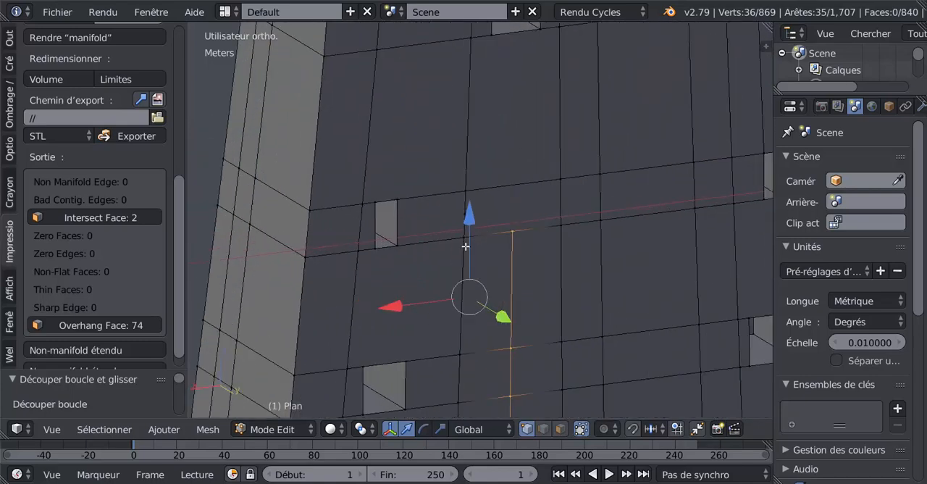
pyautogui.moveTo(496, 229); pyautogui.dragTo(467, 223, button='middle')
pyautogui.rightClick(346, 194)
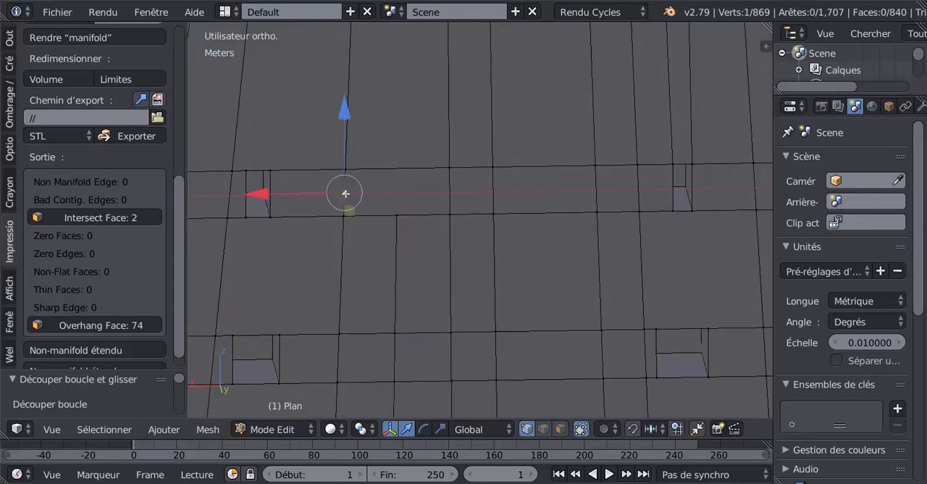
pyautogui.press('x')
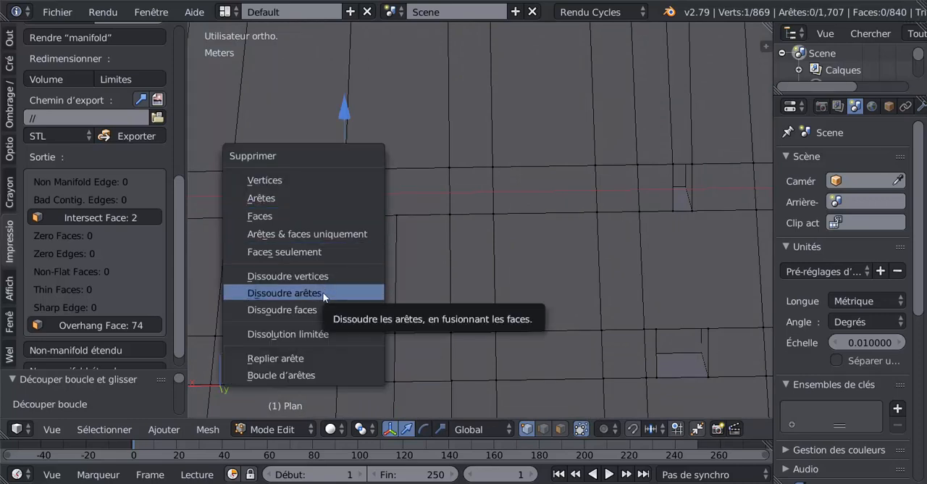
pyautogui.click(315, 275)
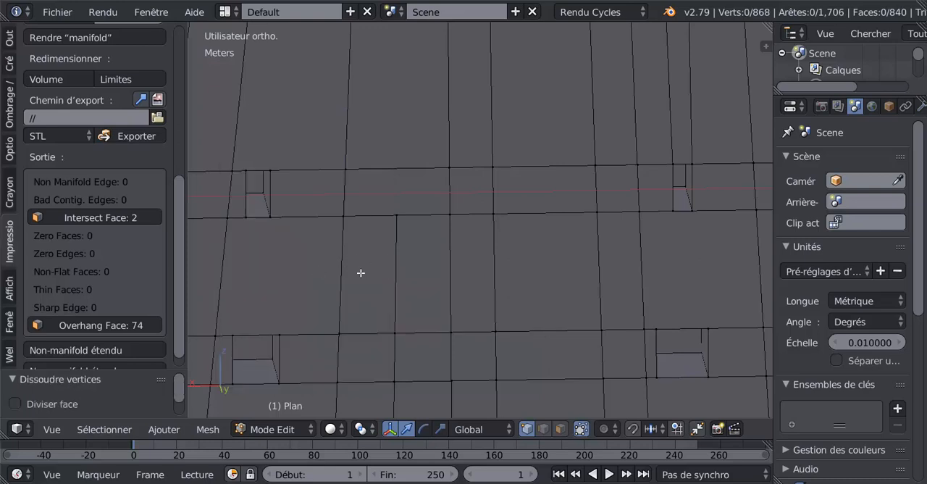
# Rerun all 3D-print checks and select the faces reported as thin
pyautogui.moveTo(179, 257); pyautogui.dragTo(176, 105)
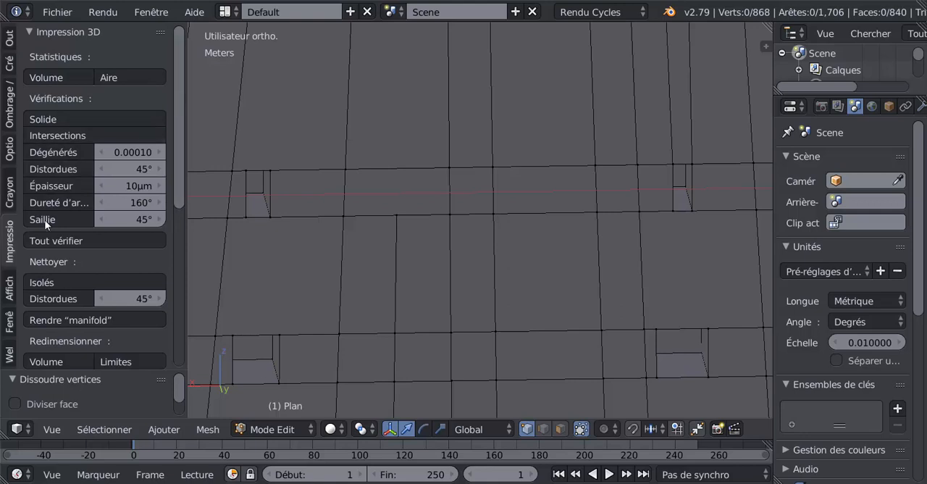
pyautogui.click(45, 239)
pyautogui.moveTo(179, 171); pyautogui.dragTo(189, 335)
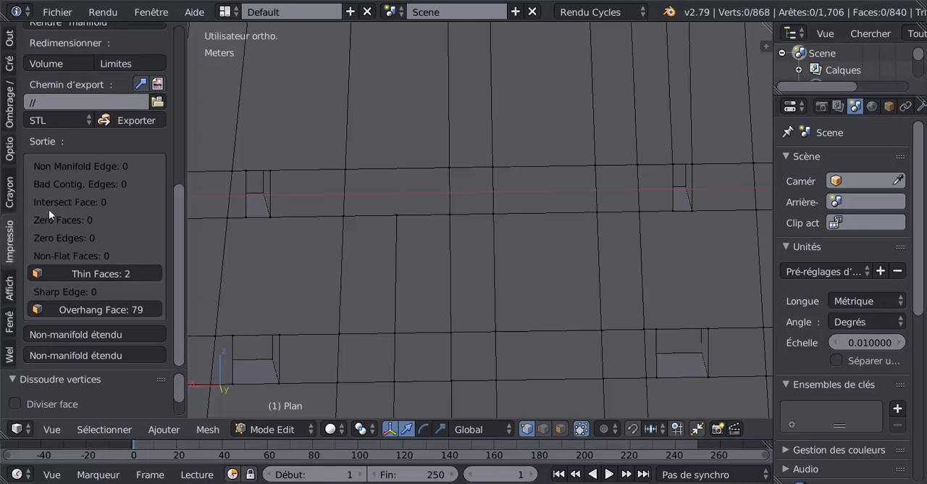
pyautogui.click(90, 272)
# Locate the selected thin faces near the tower's top using wireframe display, return to solid shading and bring up their deletion options
pyautogui.scroll(-10, 266, 252)
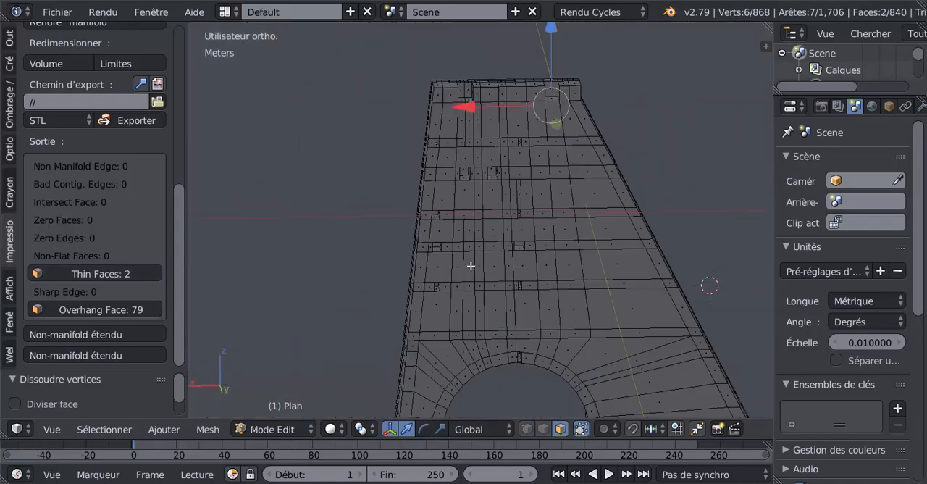
pyautogui.moveTo(474, 278)
pyautogui.mouseDown(button='middle')
pyautogui.moveTo(485, 307)
pyautogui.moveTo(514, 296)
pyautogui.moveTo(469, 261)
pyautogui.moveTo(444, 335)
pyautogui.moveTo(366, 314)
pyautogui.moveTo(323, 220)
pyautogui.mouseUp(button='middle')
pyautogui.press('z')
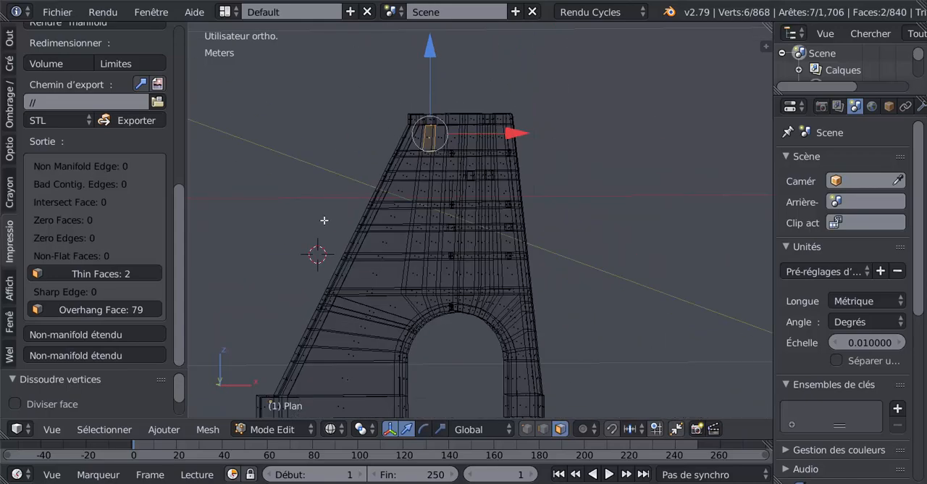
pyautogui.keyDown('shift'); pyautogui.moveTo(384, 200); pyautogui.dragTo(461, 217, button='middle'); pyautogui.keyUp('shift')
pyautogui.scroll(4, 437, 350)
pyautogui.scroll(1, 450, 284)
pyautogui.moveTo(450, 285); pyautogui.dragTo(448, 236, button='middle')
pyautogui.scroll(4, 432, 283)
pyautogui.keyDown('shift'); pyautogui.moveTo(428, 288); pyautogui.dragTo(509, 215, button='middle'); pyautogui.keyUp('shift')
pyautogui.scroll(2, 499, 199)
pyautogui.scroll(2, 469, 229)
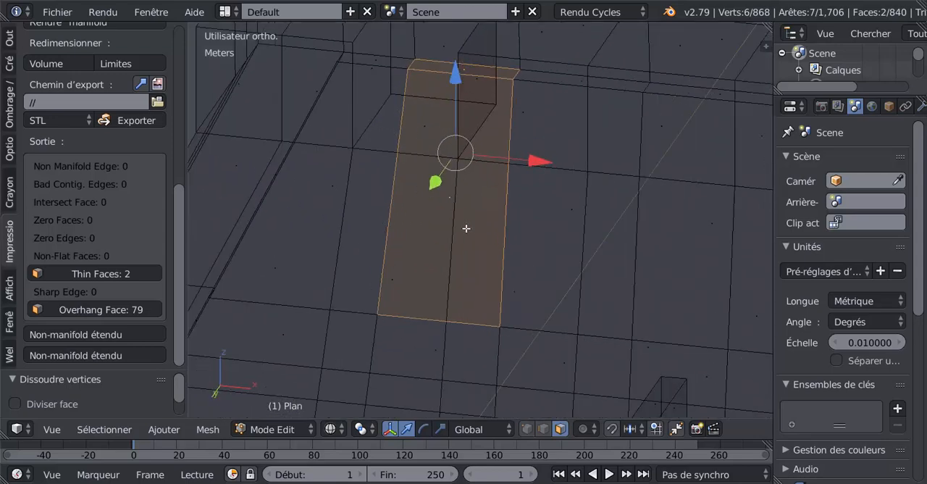
pyautogui.press('z')
pyautogui.moveTo(461, 197)
pyautogui.mouseDown(button='middle')
pyautogui.moveTo(459, 174)
pyautogui.moveTo(475, 195)
pyautogui.moveTo(475, 244)
pyautogui.moveTo(461, 255)
pyautogui.moveTo(466, 294)
pyautogui.moveTo(450, 272)
pyautogui.moveTo(439, 207)
pyautogui.moveTo(448, 217)
pyautogui.mouseUp(button='middle')
pyautogui.press('x')
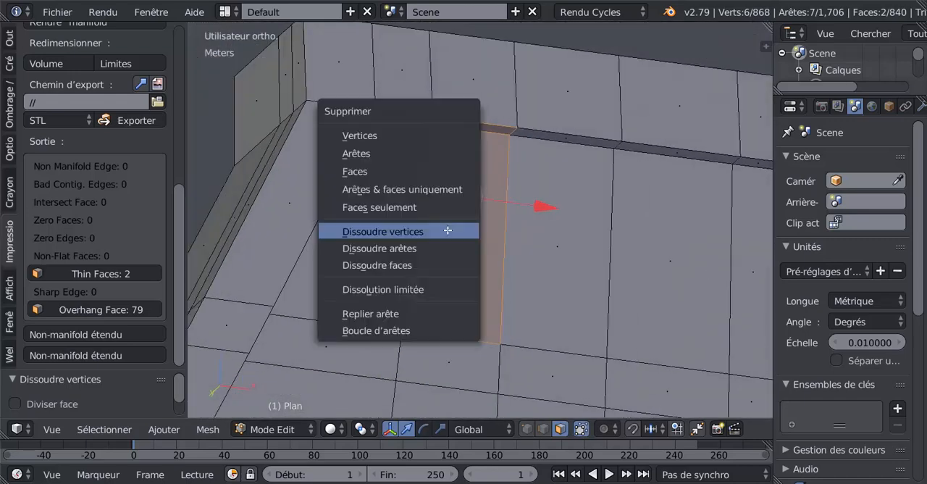
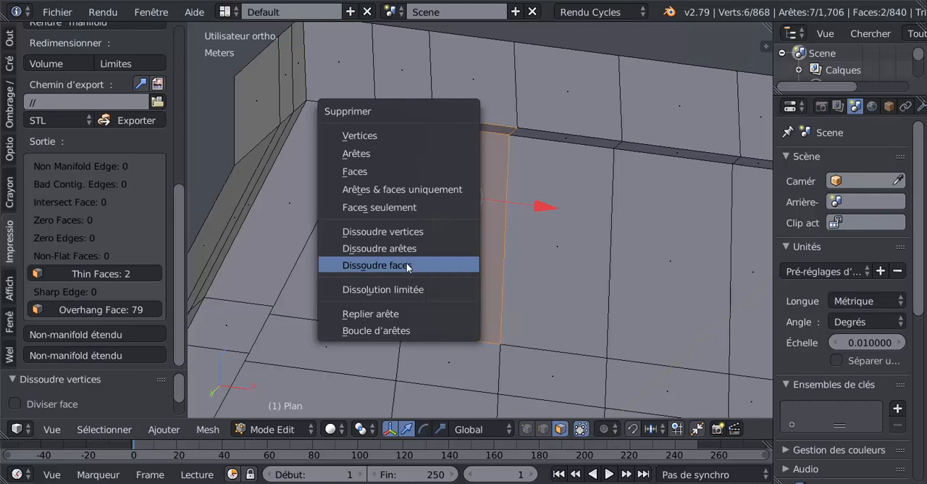
# Dissolve the two selected thin faces near the tower's top into a single face and delete that merged face
pyautogui.click(407, 265)
pyautogui.moveTo(460, 264); pyautogui.dragTo(457, 260, button='middle')
pyautogui.rightClick(457, 254)
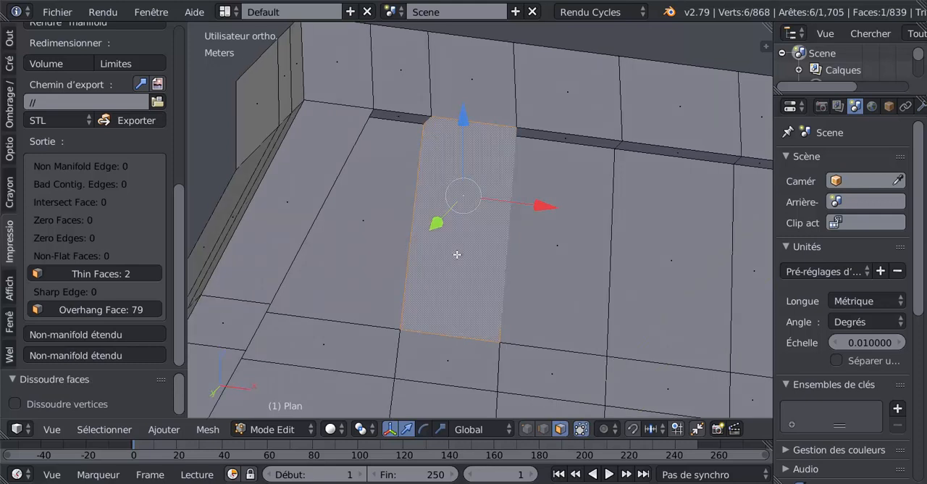
pyautogui.press('x')
pyautogui.press('x')
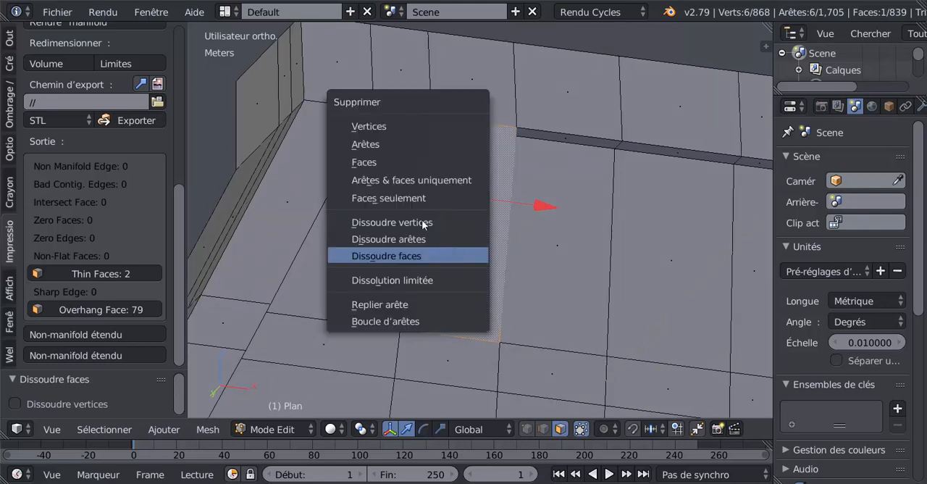
pyautogui.click(401, 159)
pyautogui.moveTo(445, 204); pyautogui.dragTo(471, 184, button='middle')
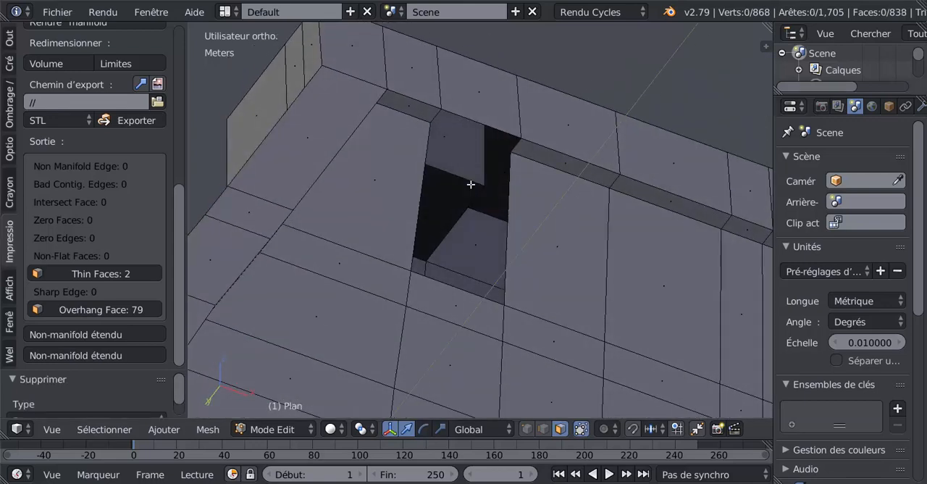
# Switch to edge selection and fill the narrow ledge gap above the opening with a face between its two end edges
pyautogui.click(542, 428)
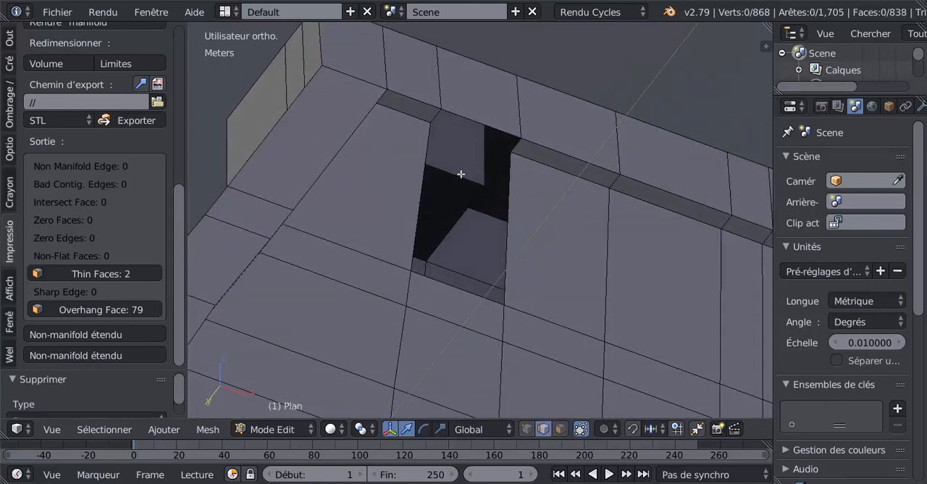
pyautogui.rightClick(432, 111)
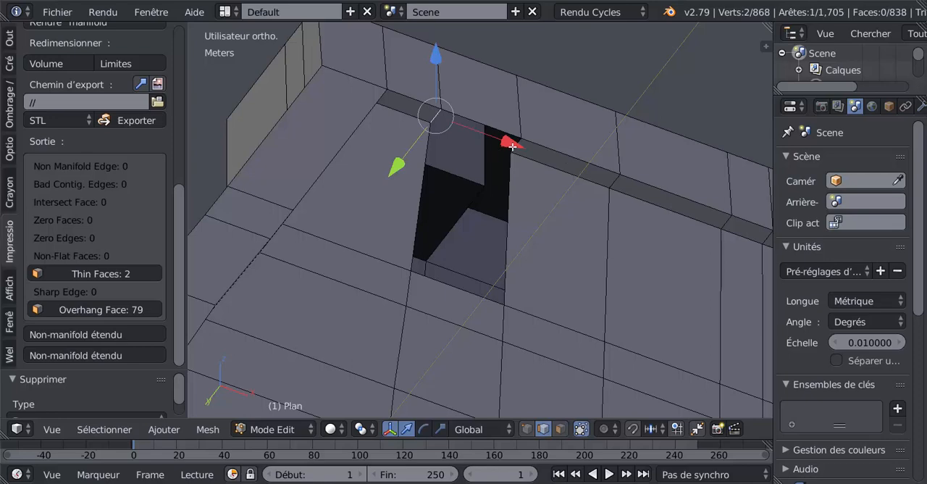
pyautogui.keyDown('shift'); pyautogui.rightClick(512, 145); pyautogui.keyUp('shift')
pyautogui.moveTo(530, 156); pyautogui.dragTo(504, 176, button='middle')
pyautogui.press('f')
# Fill the remaining wall opening with a face between its two long side edges
pyautogui.rightClick(412, 193)
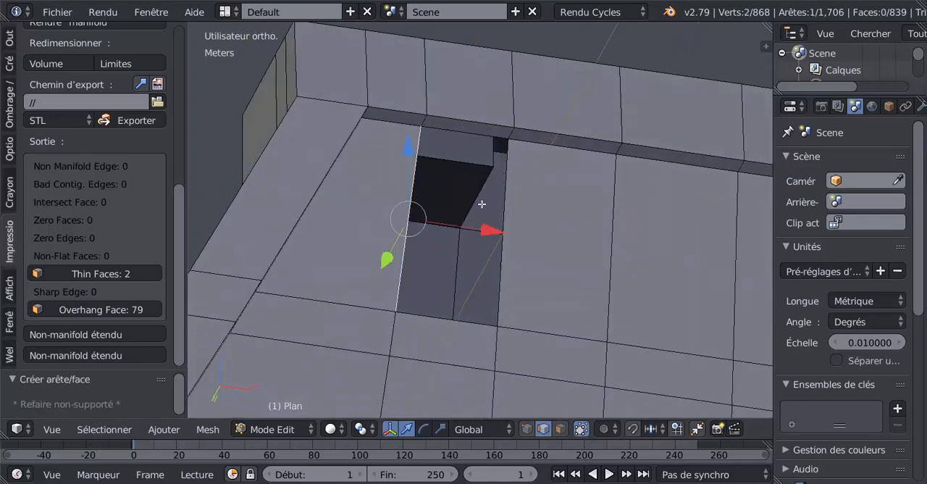
pyautogui.keyDown('shift'); pyautogui.rightClick(505, 212); pyautogui.keyUp('shift')
pyautogui.press('f')
# Rerun all 3D-print checks on the rebuilt mesh and review the reported results
pyautogui.moveTo(506, 231); pyautogui.dragTo(176, 273, button='middle')
pyautogui.moveTo(175, 265); pyautogui.dragTo(179, 185)
pyautogui.click(58, 87)
pyautogui.scroll(-3, 61, 244)
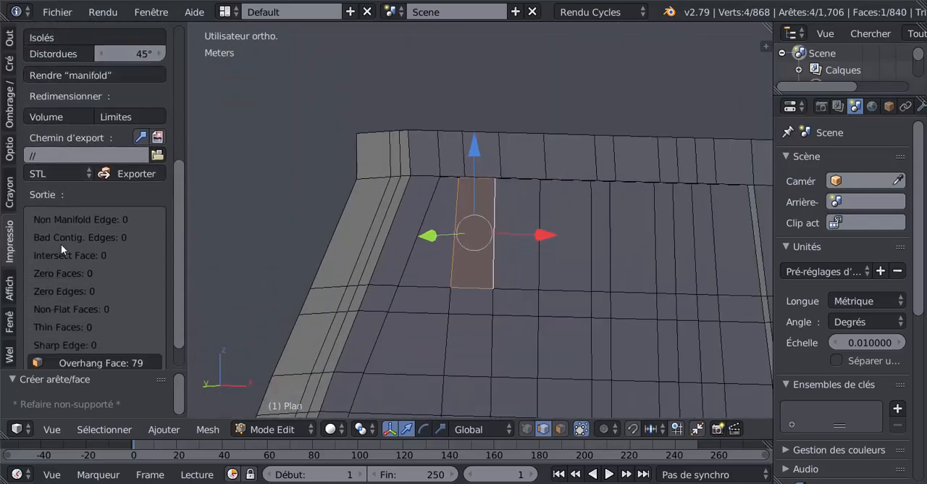
pyautogui.scroll(-1, 95, 248)
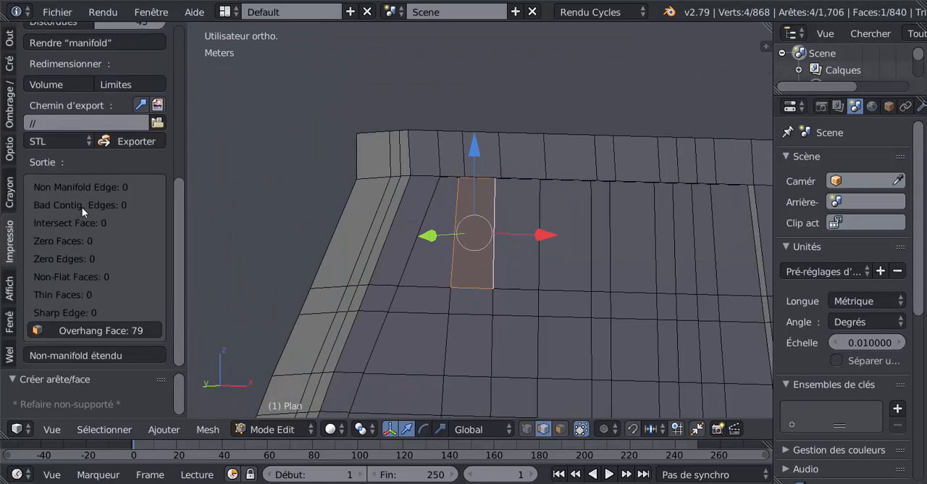
pyautogui.scroll(-3, 483, 285)
# Examine the repaired tower in object and edit mode from both sides, previewing a vertical loop cut on the wall without applying it
pyautogui.press('Tab')
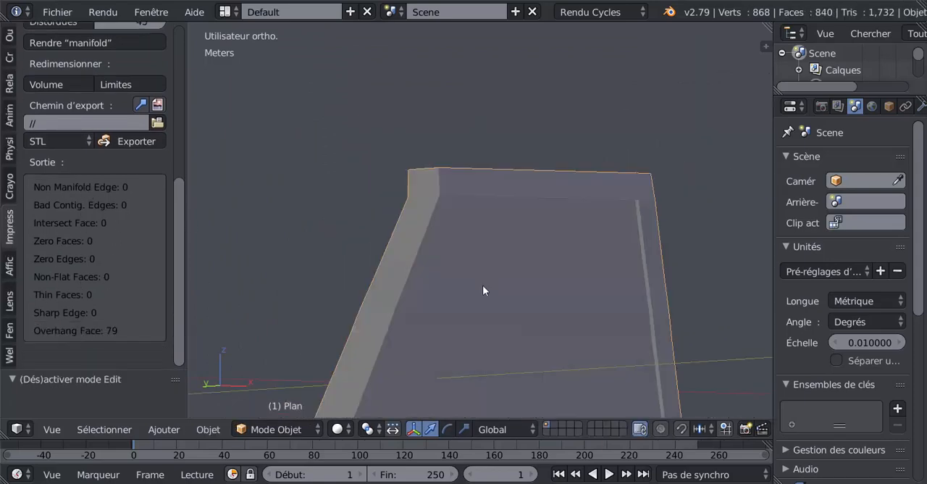
pyautogui.press('Tab')
pyautogui.moveTo(486, 284); pyautogui.dragTo(327, 261, button='middle')
pyautogui.scroll(2, 390, 325)
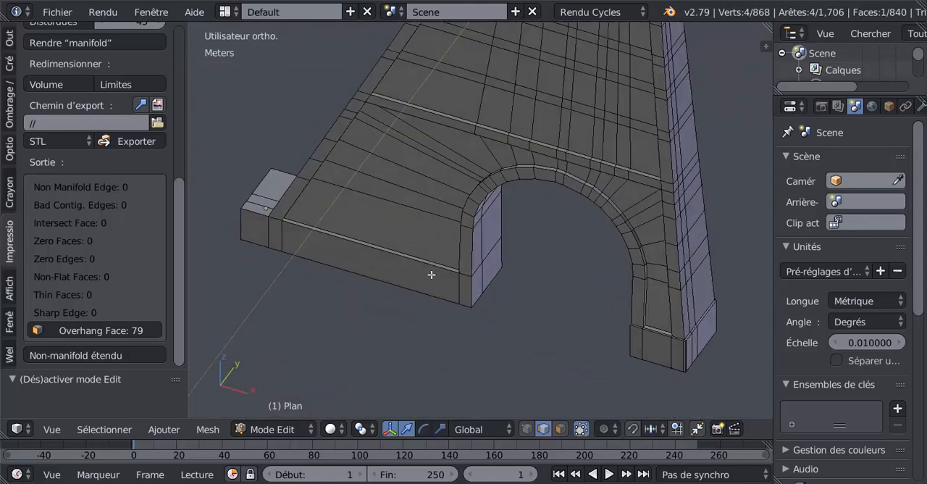
pyautogui.moveTo(455, 284); pyautogui.dragTo(345, 257, button='middle')
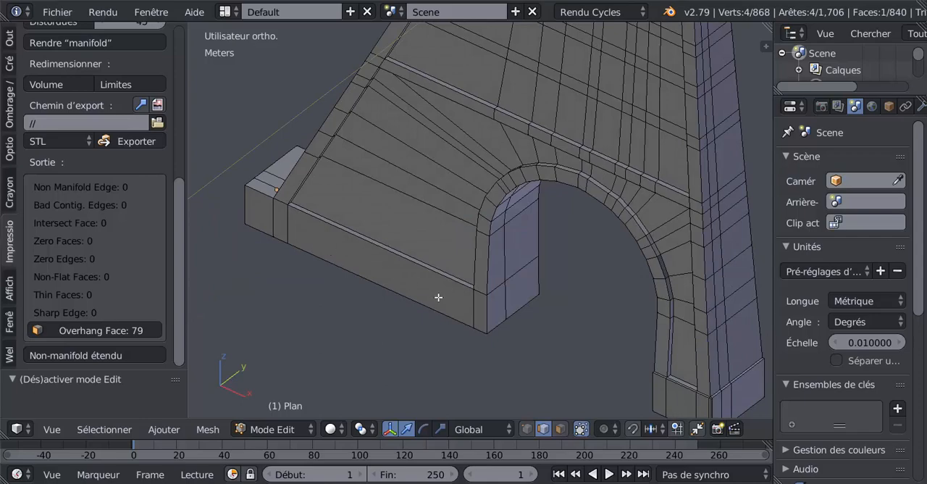
pyautogui.scroll(-5, 569, 251)
pyautogui.scroll(3, 533, 304)
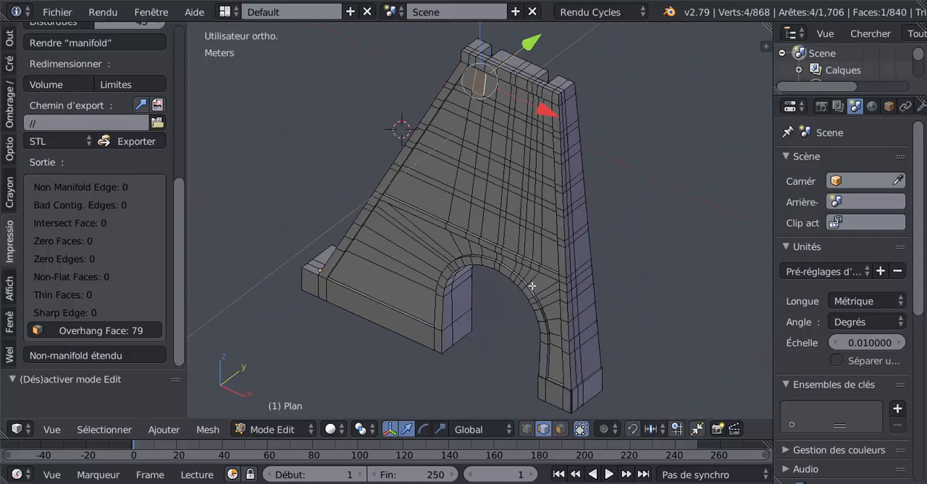
pyautogui.moveTo(531, 286); pyautogui.dragTo(570, 291, button='middle')
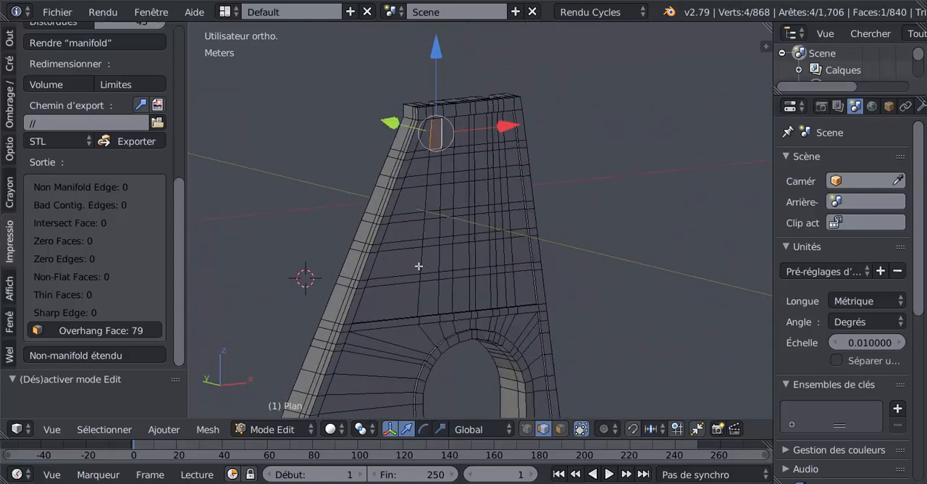
pyautogui.moveTo(419, 266); pyautogui.dragTo(449, 278, button='middle')
pyautogui.scroll(3, 420, 266)
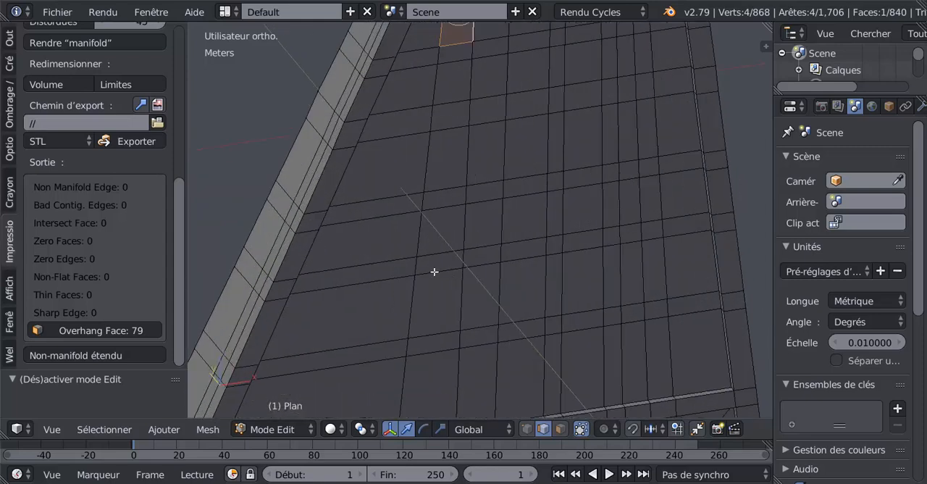
pyautogui.hotkey('ctrl', 'r')
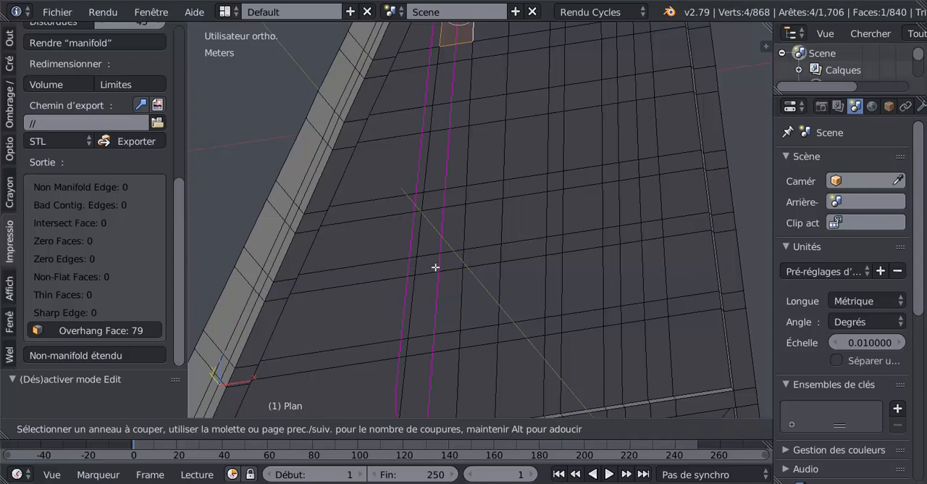
pyautogui.press('Escape')
# Return to the 3D-print check results and select the faces reported as overhanging
pyautogui.moveTo(462, 406); pyautogui.dragTo(185, 166, button='middle')
pyautogui.scroll(10, 176, 244)
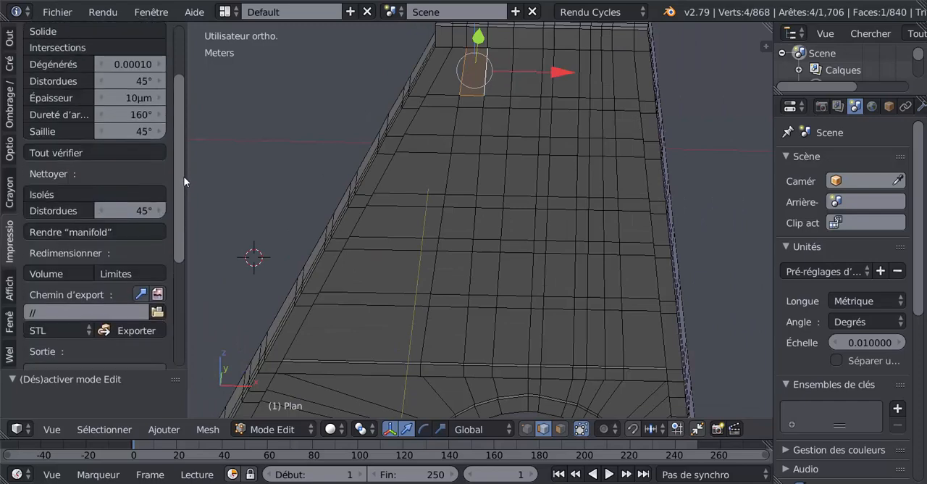
pyautogui.scroll(-6, 185, 201)
pyautogui.scroll(-1, 186, 200)
pyautogui.moveTo(376, 239); pyautogui.dragTo(521, 194, button='middle')
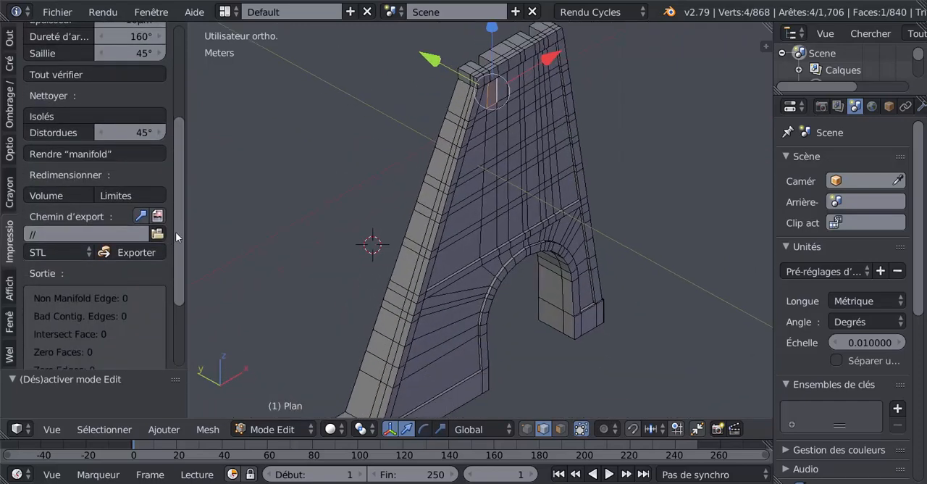
pyautogui.scroll(-4, 175, 231)
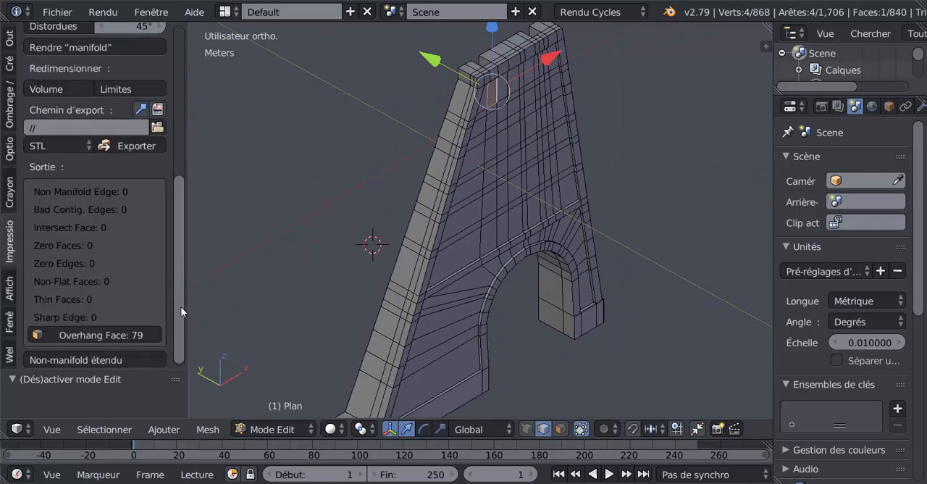
pyautogui.click(97, 332)
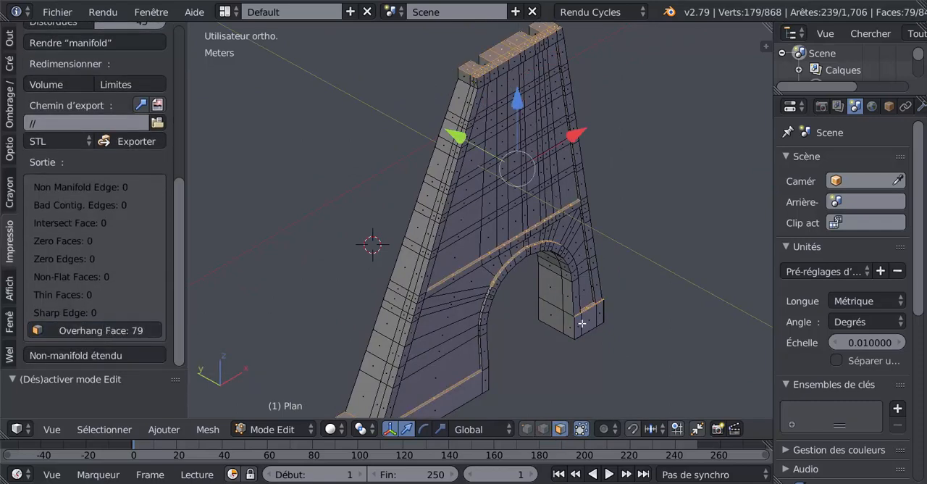
# Examine the selected overhang faces on the tower's top, horizontal ledges, arch and base from both sides
pyautogui.moveTo(581, 324); pyautogui.dragTo(558, 359, button='middle')
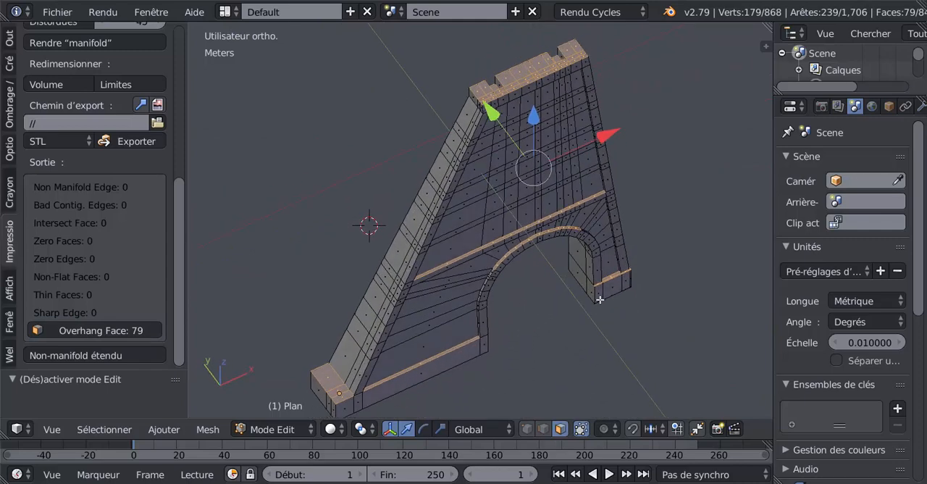
pyautogui.moveTo(519, 328); pyautogui.dragTo(643, 175, button='middle')
pyautogui.scroll(5, 514, 211)
pyautogui.moveTo(553, 219); pyautogui.dragTo(580, 239, button='middle')
pyautogui.scroll(-4, 584, 219)
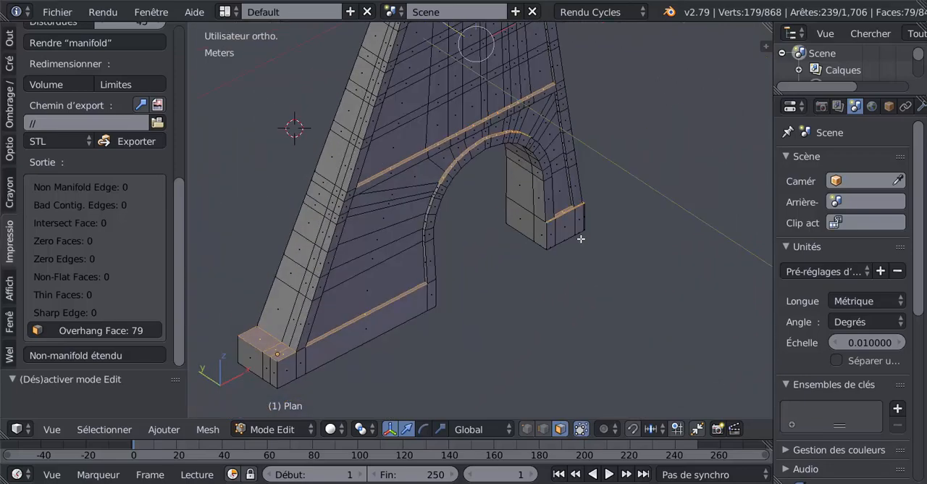
pyautogui.moveTo(285, 263); pyautogui.dragTo(361, 253, button='middle')
pyautogui.moveTo(486, 256); pyautogui.dragTo(448, 240, button='middle')
pyautogui.scroll(-6, 456, 250)
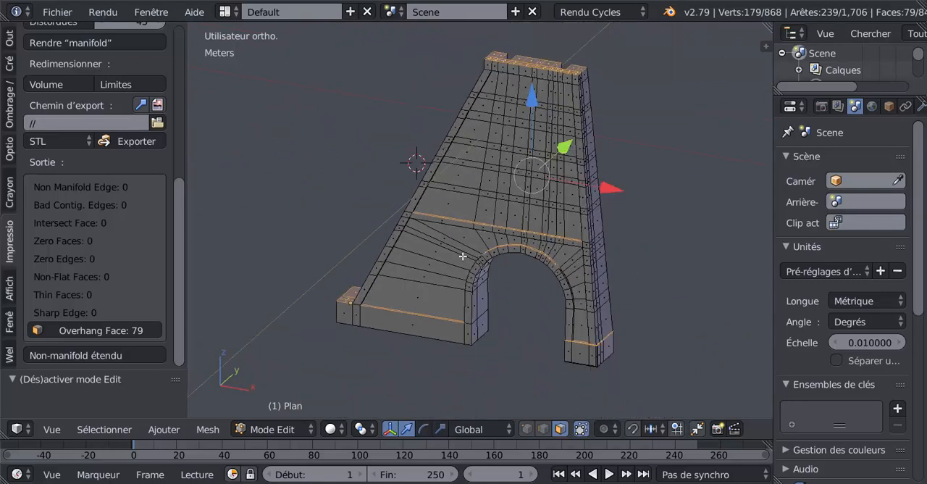
pyautogui.moveTo(475, 268); pyautogui.dragTo(539, 297, button='middle')
pyautogui.scroll(1, 536, 266)
pyautogui.scroll(1, 525, 276)
pyautogui.scroll(-1, 539, 298)
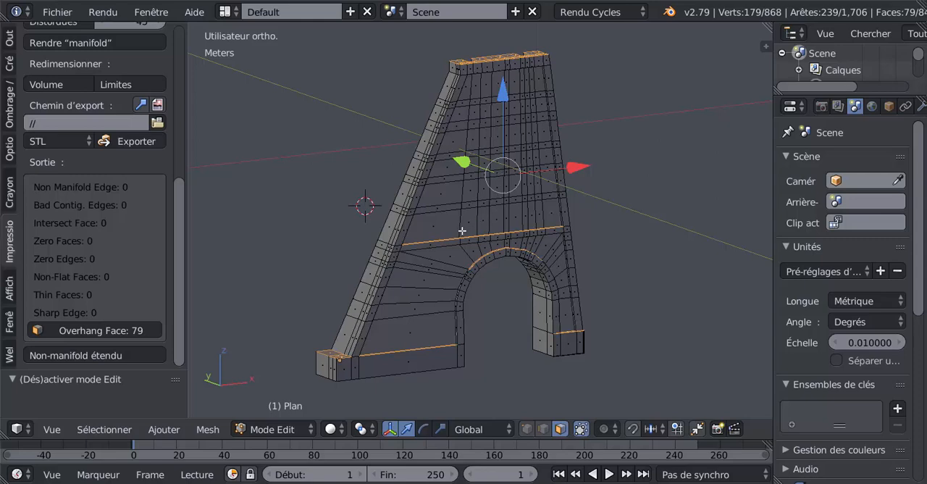
pyautogui.moveTo(462, 230)
pyautogui.mouseDown(button='middle')
pyautogui.moveTo(524, 219)
pyautogui.moveTo(454, 235)
pyautogui.mouseUp(button='middle')
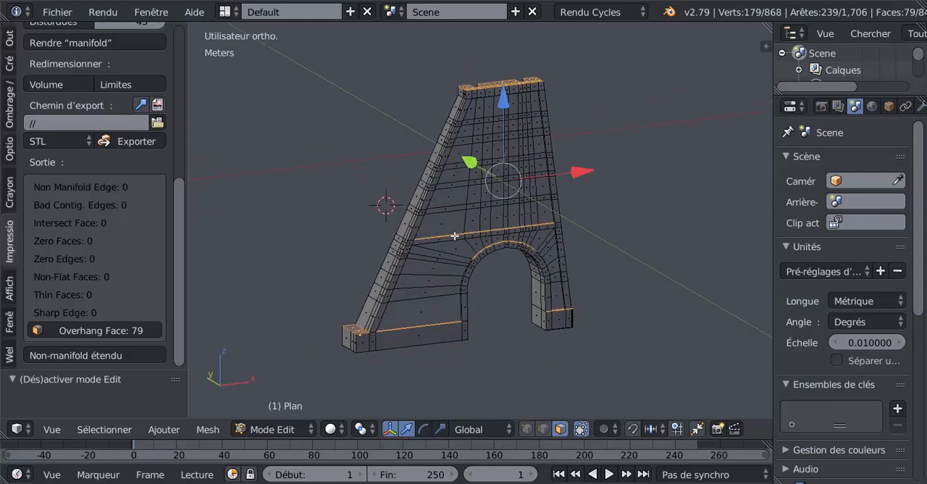
# Switch to vertex selection and select the shortest path of vertices across the upper part of the arch's outer rim
pyautogui.scroll(5, 494, 244)
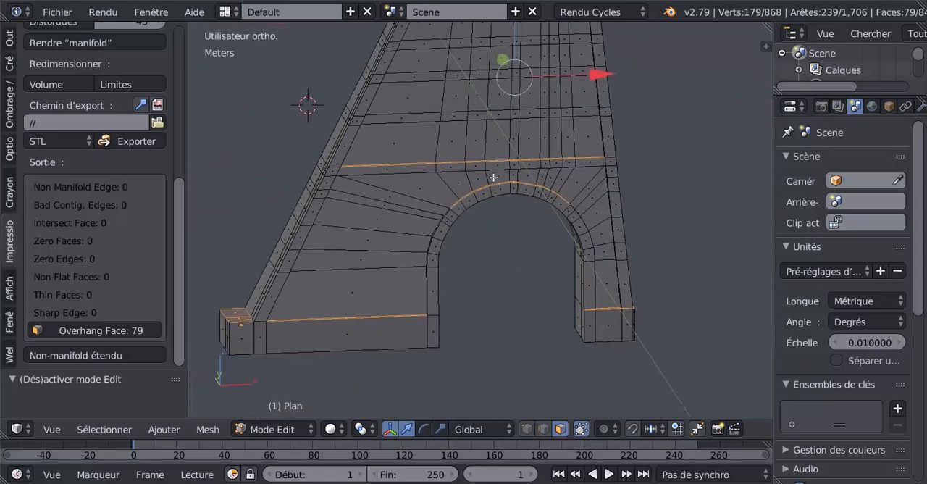
pyautogui.scroll(4, 493, 177)
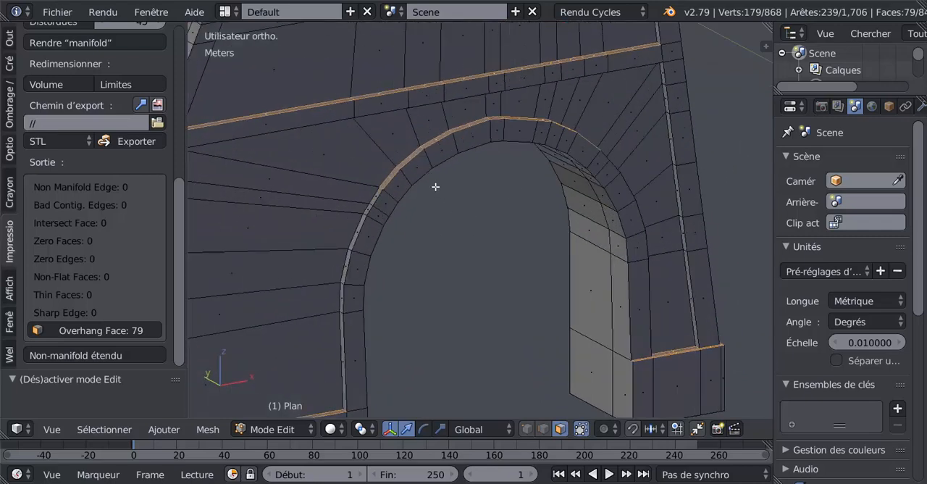
pyautogui.moveTo(551, 141); pyautogui.dragTo(562, 100, button='middle')
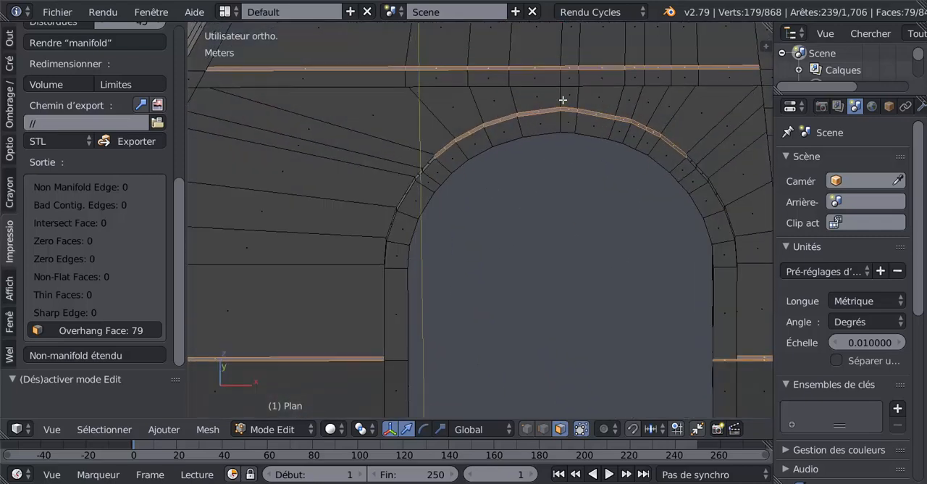
pyautogui.click(526, 429)
pyautogui.moveTo(463, 250); pyautogui.dragTo(532, 306, button='middle')
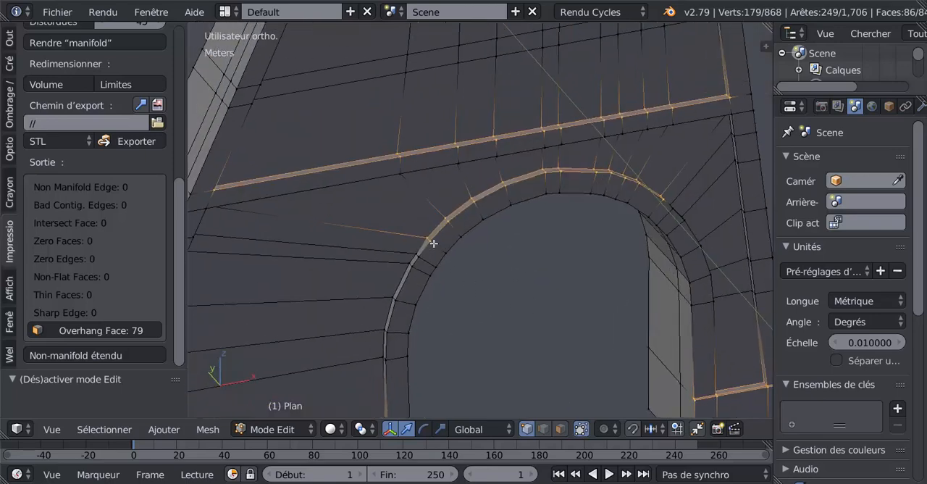
pyautogui.rightClick(433, 243)
pyautogui.moveTo(654, 216)
pyautogui.mouseDown(button='middle')
pyautogui.moveTo(638, 217)
pyautogui.moveTo(660, 218)
pyautogui.mouseUp(button='middle')
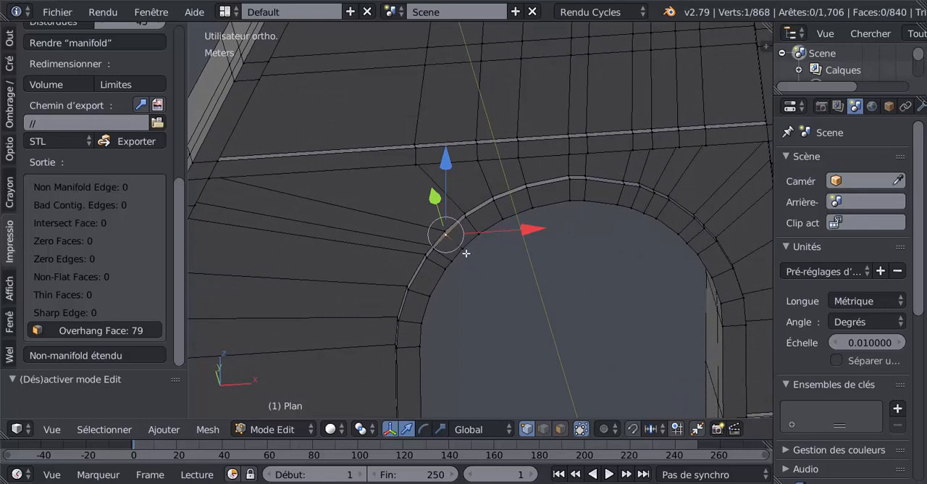
pyautogui.moveTo(450, 234); pyautogui.dragTo(581, 224, button='middle')
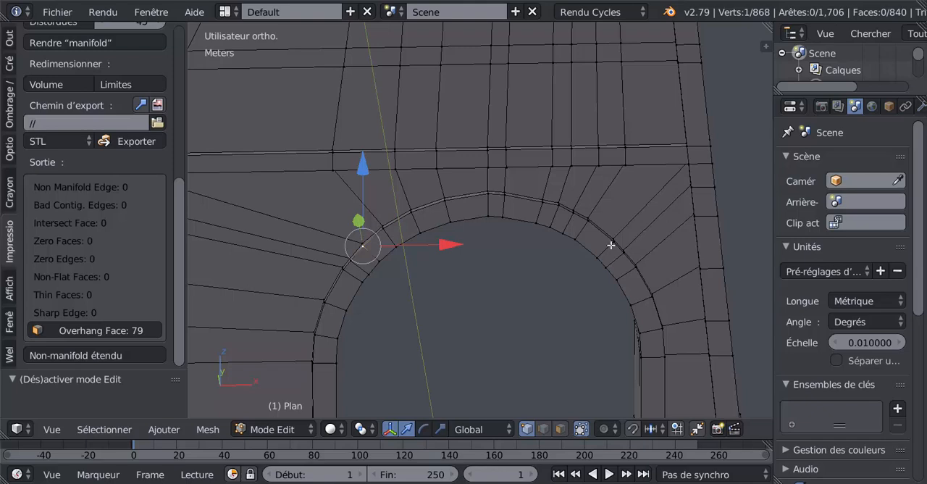
pyautogui.keyDown('ctrl'); pyautogui.rightClick(611, 245); pyautogui.keyUp('ctrl')
pyautogui.moveTo(597, 265); pyautogui.dragTo(589, 276, button='middle')
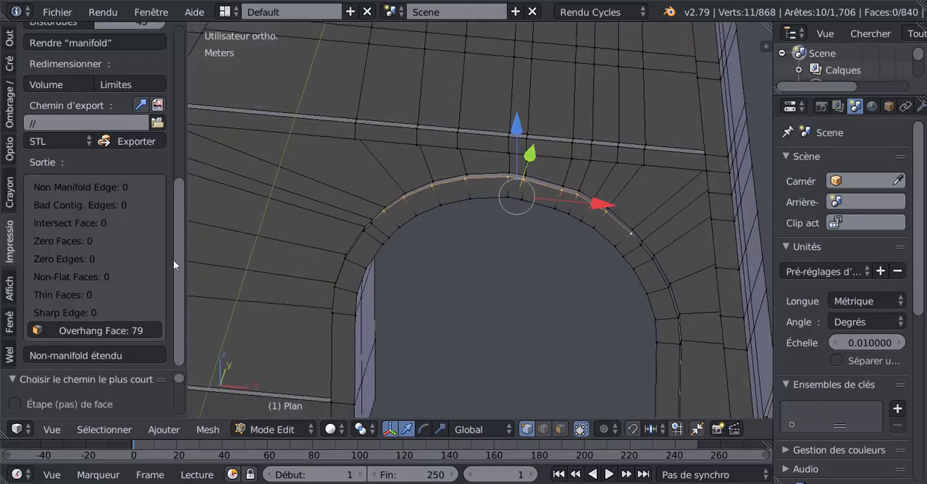
# Smooth the selected arch rim vertices with the LoopTools Relax operation and check the resulting curve
pyautogui.click(9, 39)
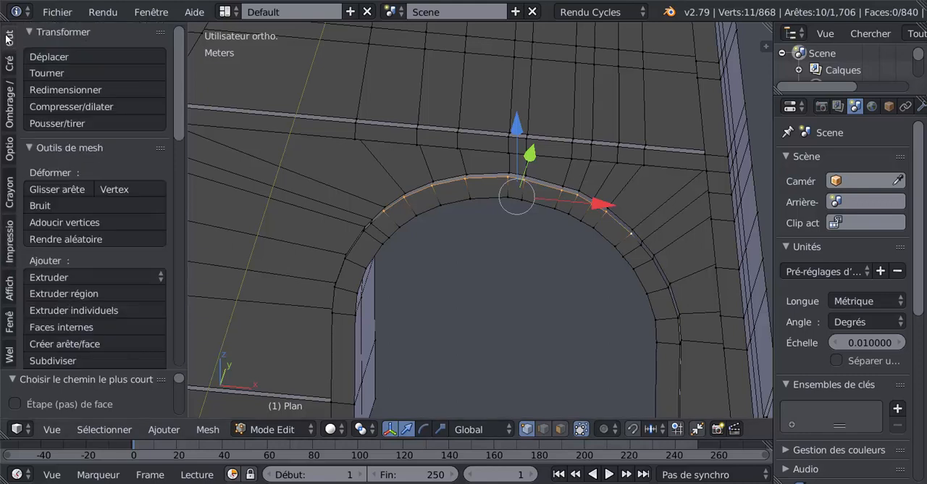
pyautogui.scroll(-2, 177, 137)
pyautogui.scroll(-8, 174, 290)
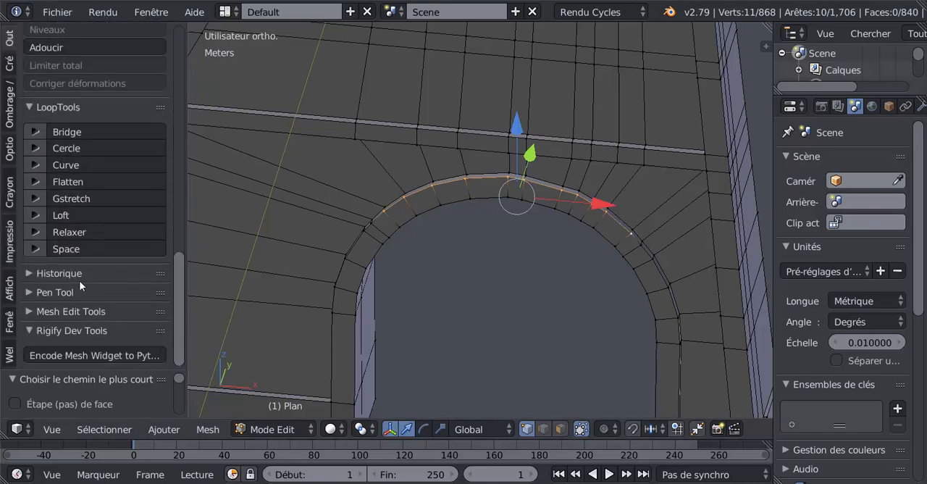
pyautogui.click(70, 231)
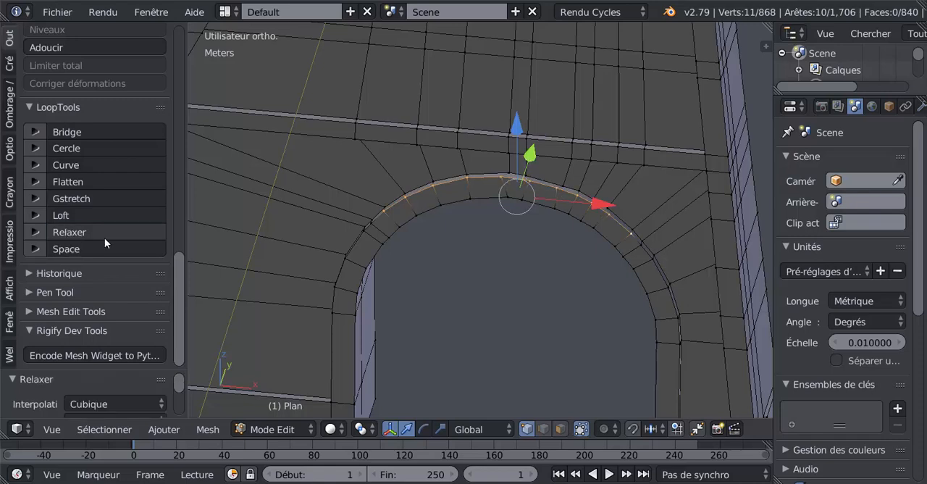
pyautogui.moveTo(372, 242); pyautogui.dragTo(432, 254, button='middle')
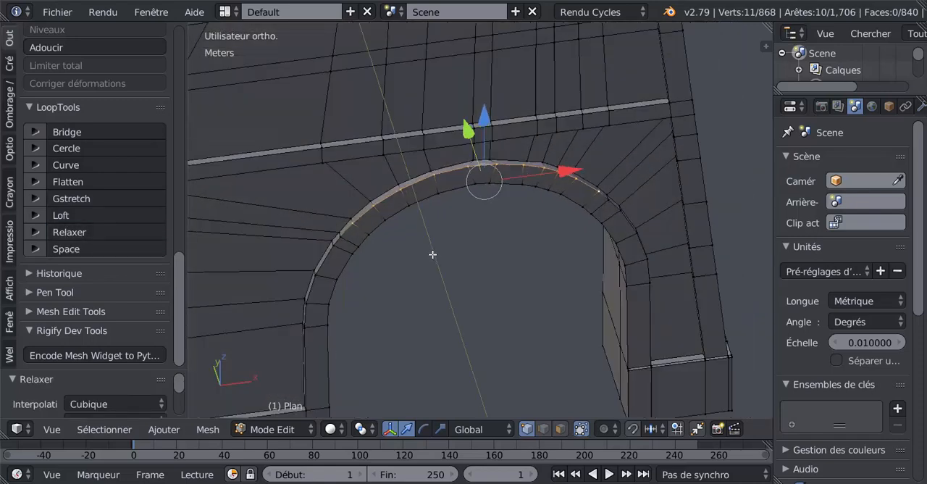
# Reselect the shortest vertex path along only the outermost edge of the arch's rim and smooth it with LoopTools Relax
pyautogui.rightClick(352, 215)
pyautogui.keyDown('ctrl'); pyautogui.rightClick(616, 192); pyautogui.keyUp('ctrl')
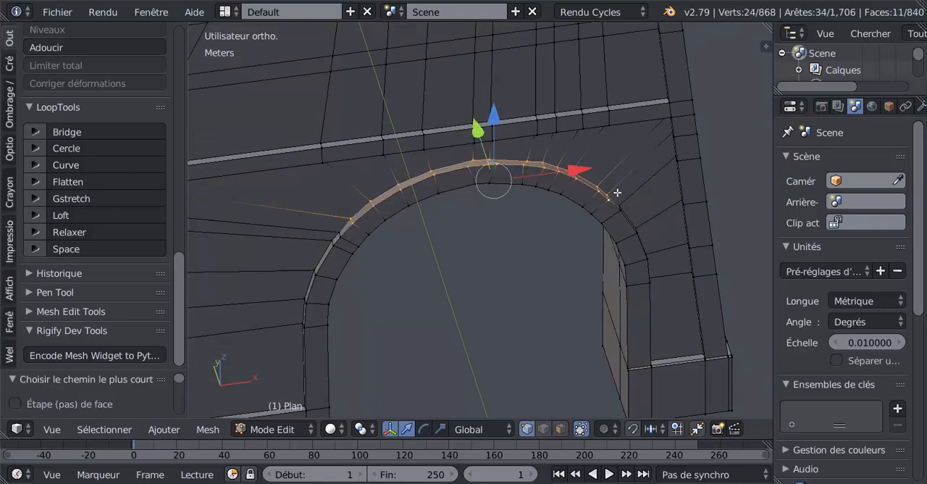
pyautogui.moveTo(554, 224); pyautogui.dragTo(543, 231, button='middle')
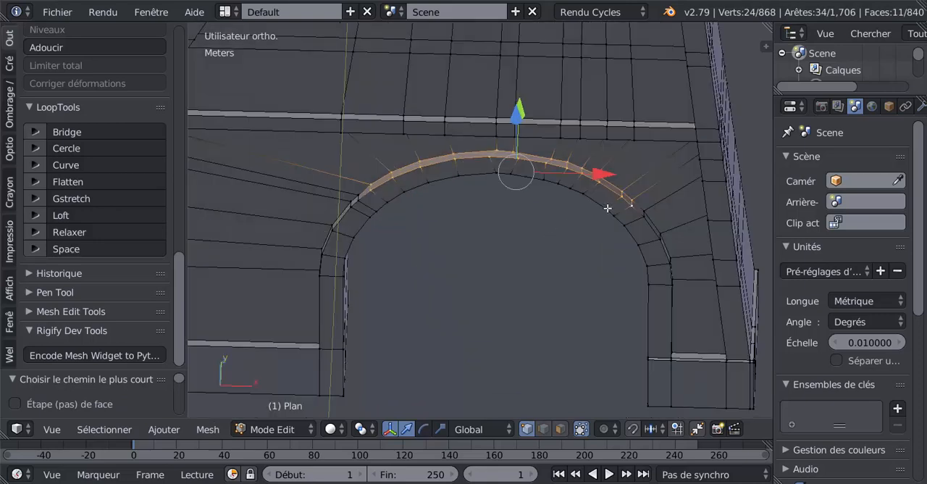
pyautogui.scroll(1, 615, 205)
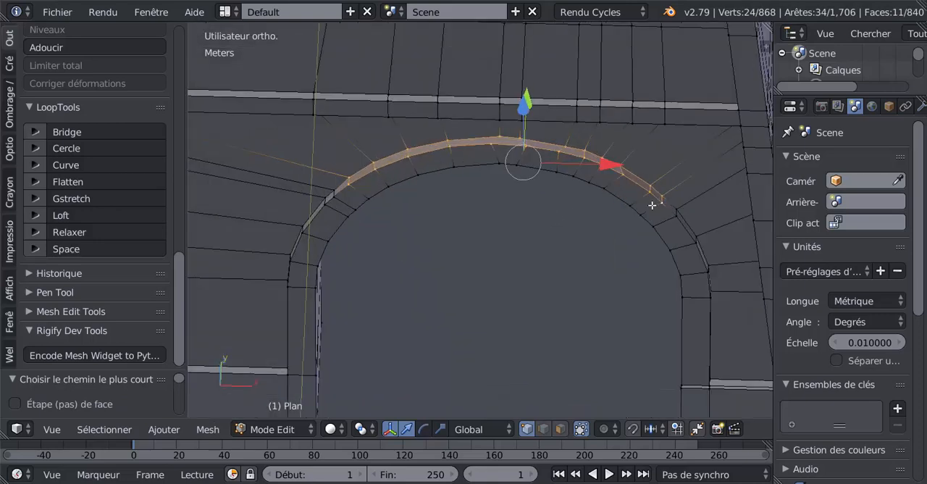
pyautogui.rightClick(348, 174)
pyautogui.keyDown('ctrl'); pyautogui.rightClick(654, 180); pyautogui.keyUp('ctrl')
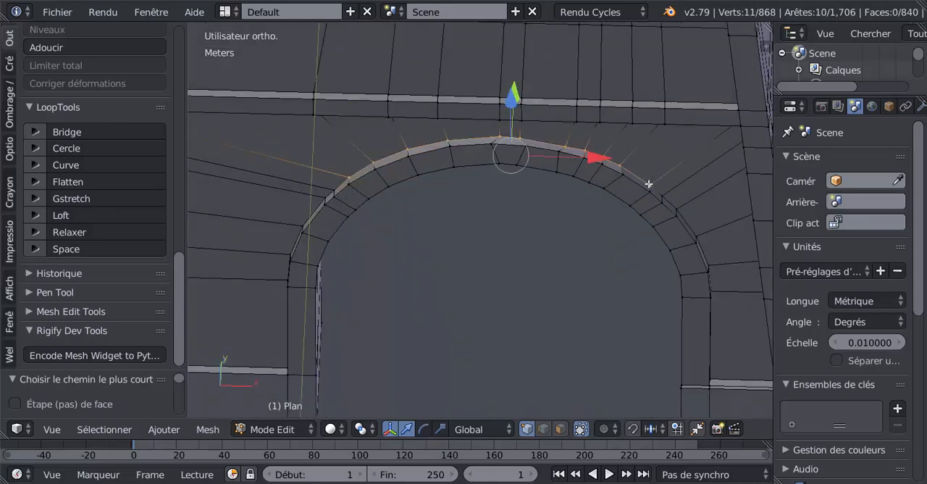
pyautogui.click(80, 231)
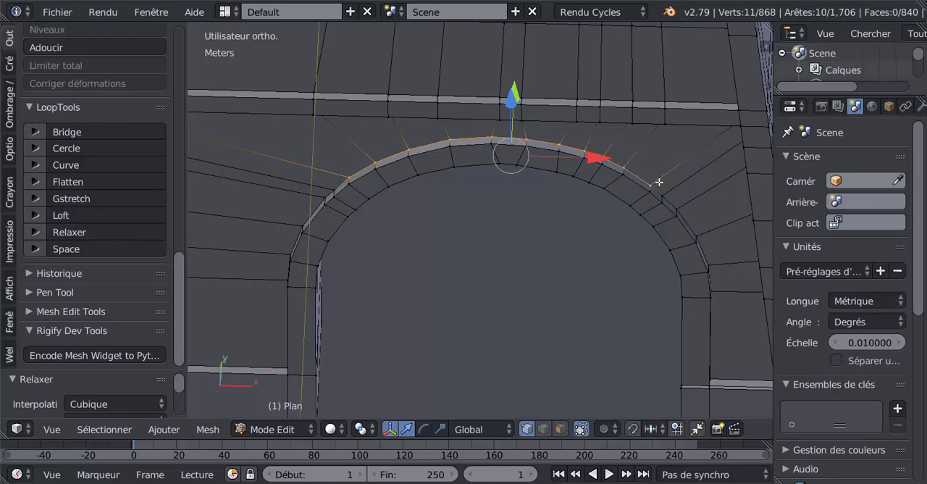
# Extend the outermost rim edge selection further down one side of the arch and relax the longer vertex path
pyautogui.moveTo(709, 223); pyautogui.dragTo(695, 234, button='middle')
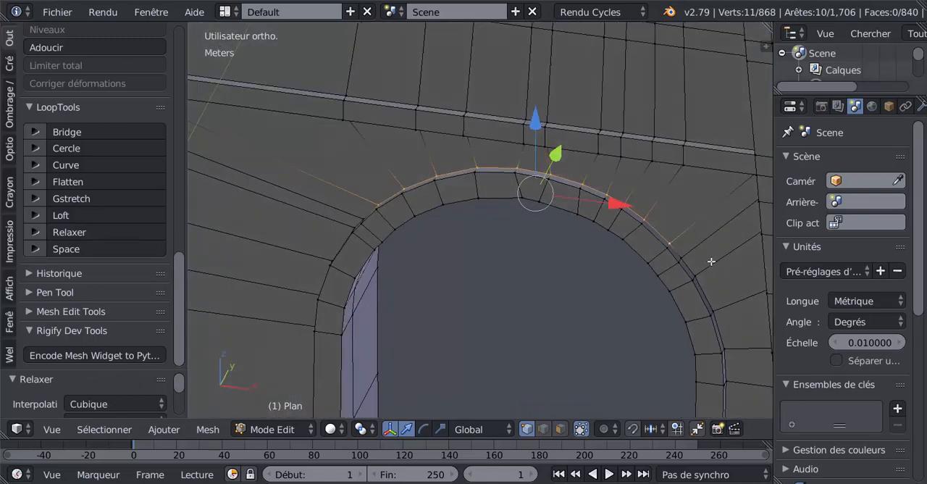
pyautogui.keyDown('ctrl'); pyautogui.rightClick(721, 305); pyautogui.keyUp('ctrl')
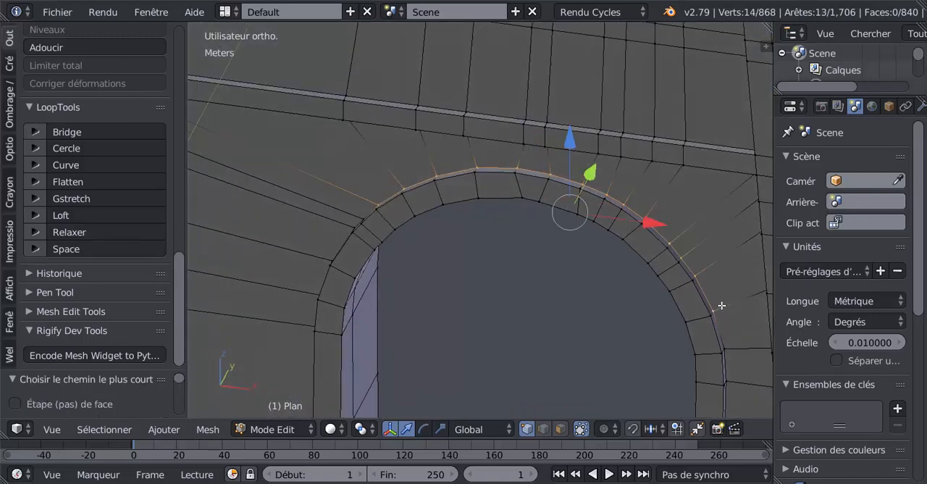
pyautogui.click(96, 232)
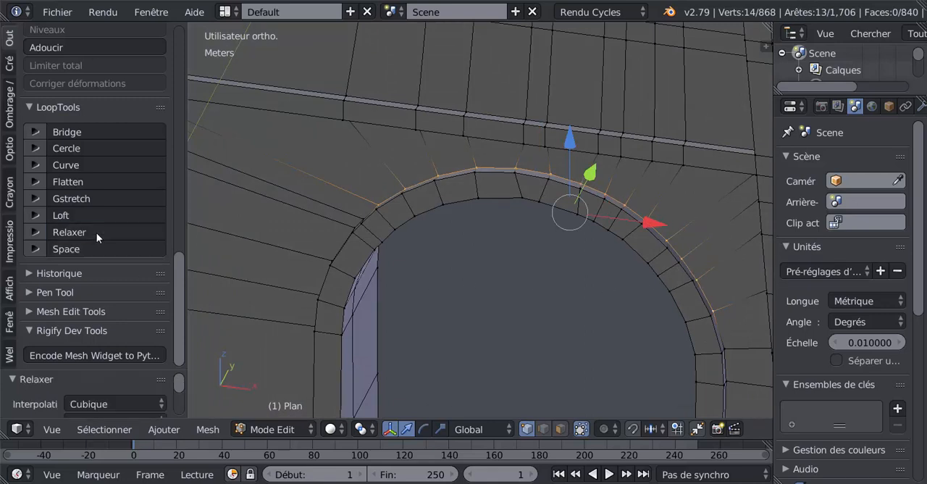
# Select the neighbouring vertex path just inside the rim's outermost edge and smooth it with LoopTools Relax
pyautogui.rightClick(710, 314)
pyautogui.press('g')
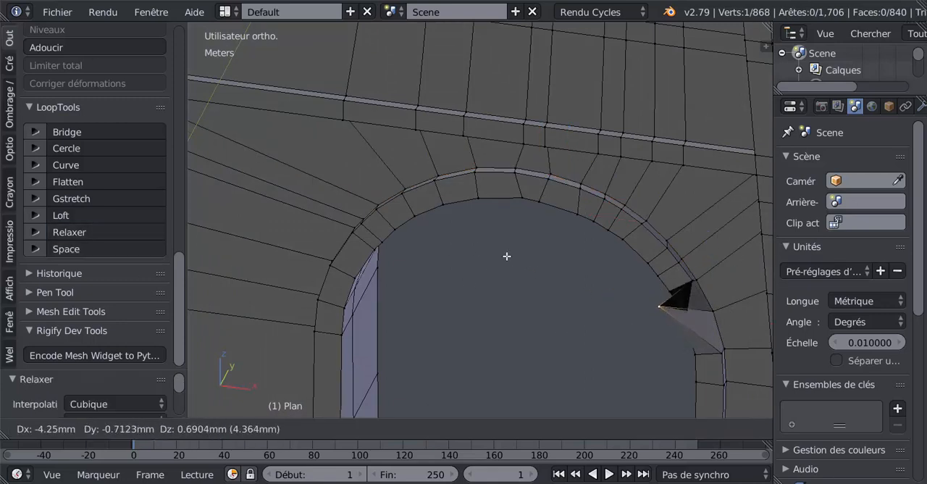
pyautogui.press('Escape')
pyautogui.keyDown('ctrl'); pyautogui.rightClick(379, 214); pyautogui.keyUp('ctrl')
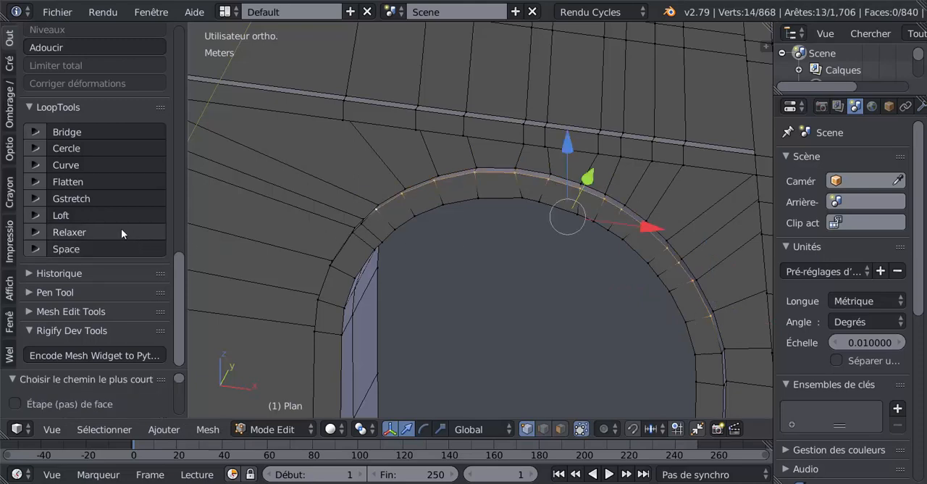
pyautogui.click(86, 230)
# Select the vertex path where the rim band meets the arch's underside and smooth it with LoopTools Relax
pyautogui.moveTo(437, 269); pyautogui.dragTo(465, 276, button='middle')
pyautogui.moveTo(556, 202); pyautogui.dragTo(599, 227, button='middle')
pyautogui.rightClick(399, 260)
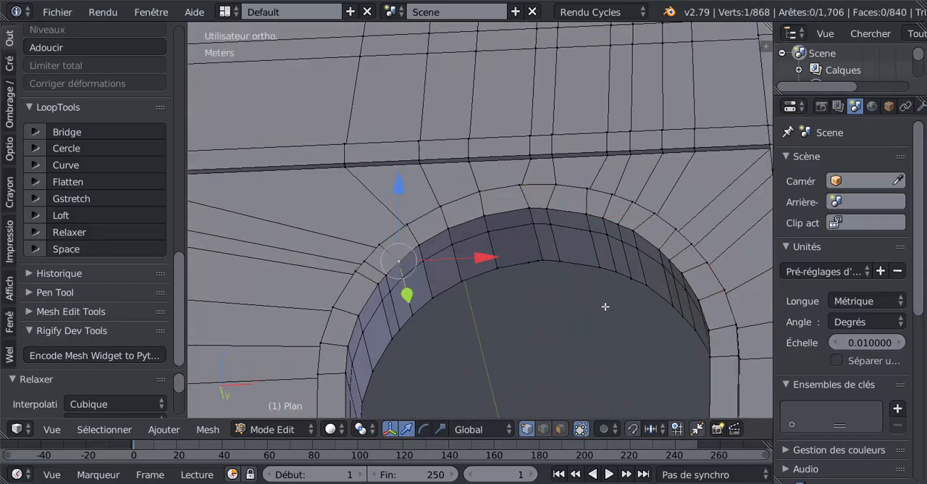
pyautogui.keyDown('ctrl'); pyautogui.rightClick(695, 306); pyautogui.keyUp('ctrl')
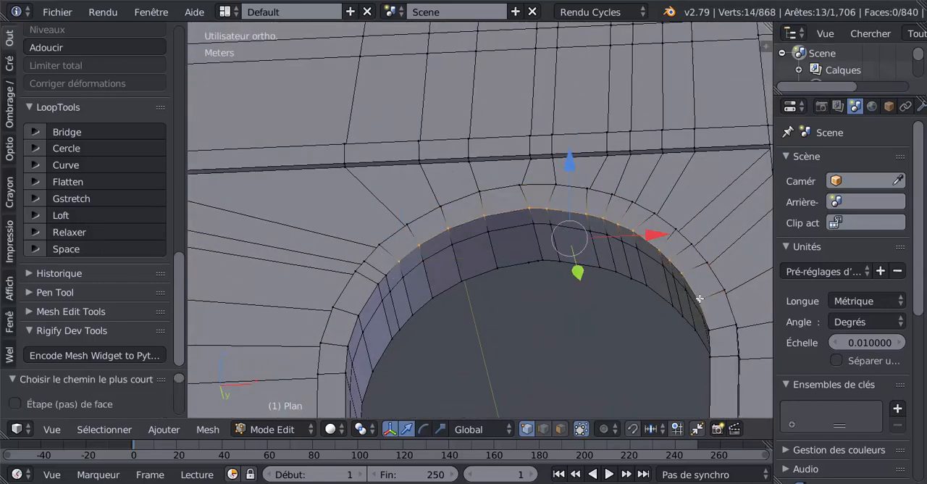
pyautogui.click(102, 232)
# Select the vertex path along the intermediate loop inside the arch's underside and smooth it with LoopTools Relax
pyautogui.moveTo(425, 351); pyautogui.dragTo(416, 335, button='middle')
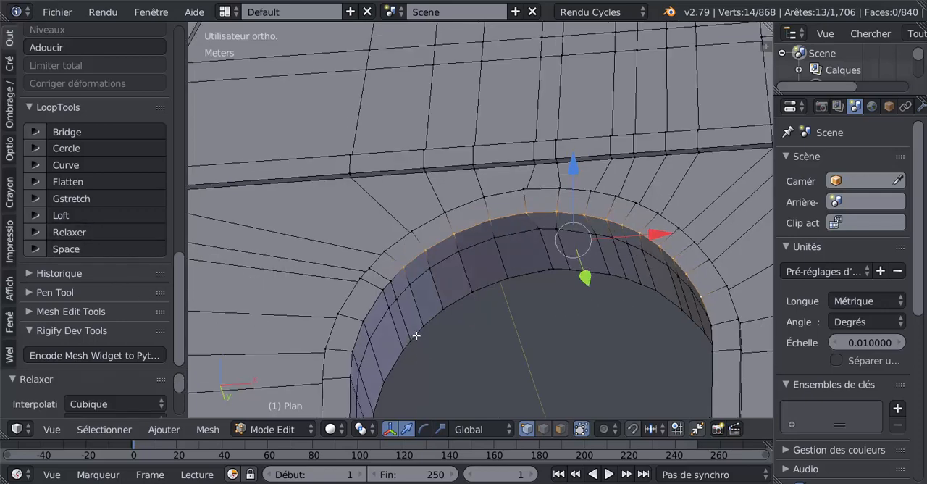
pyautogui.moveTo(413, 281); pyautogui.dragTo(394, 283, button='middle')
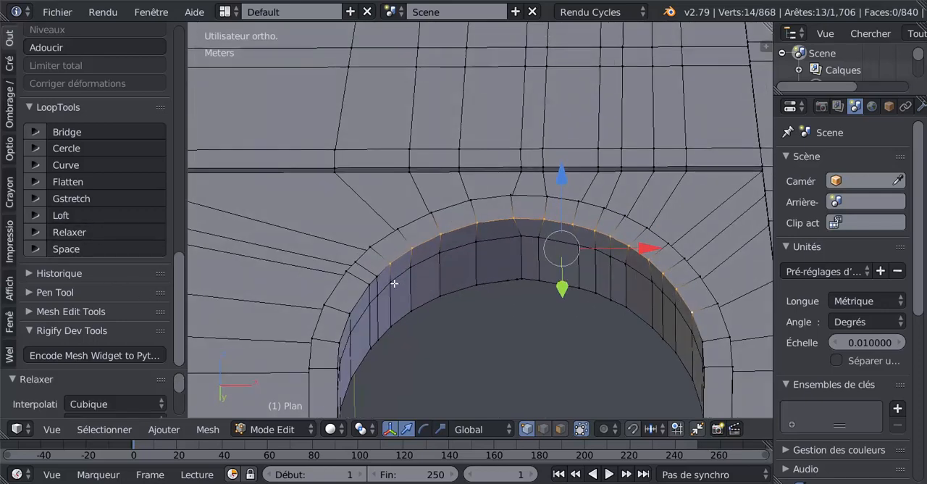
pyautogui.rightClick(393, 283)
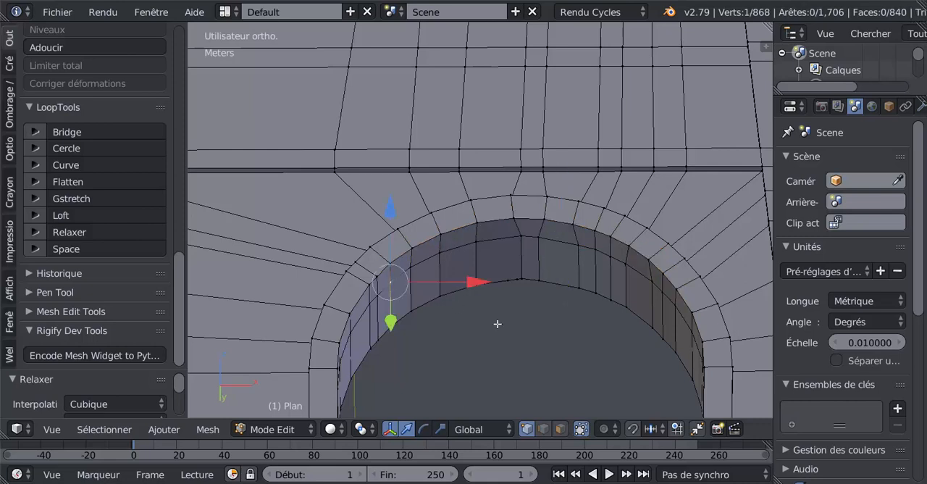
pyautogui.keyDown('ctrl'); pyautogui.rightClick(692, 333); pyautogui.keyUp('ctrl')
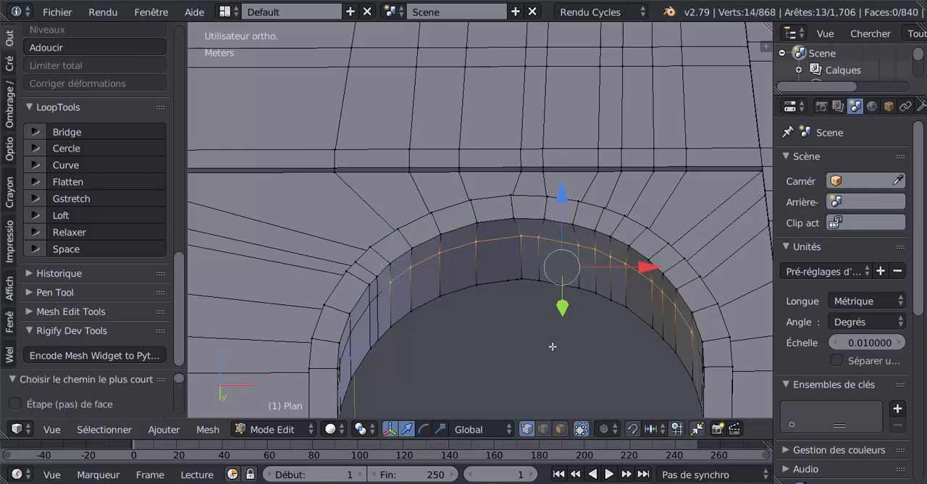
pyautogui.click(81, 233)
# Select part of the vertex path along the far edge of the arch's underside, undoing picks that include adjoining faces
pyautogui.rightClick(403, 327)
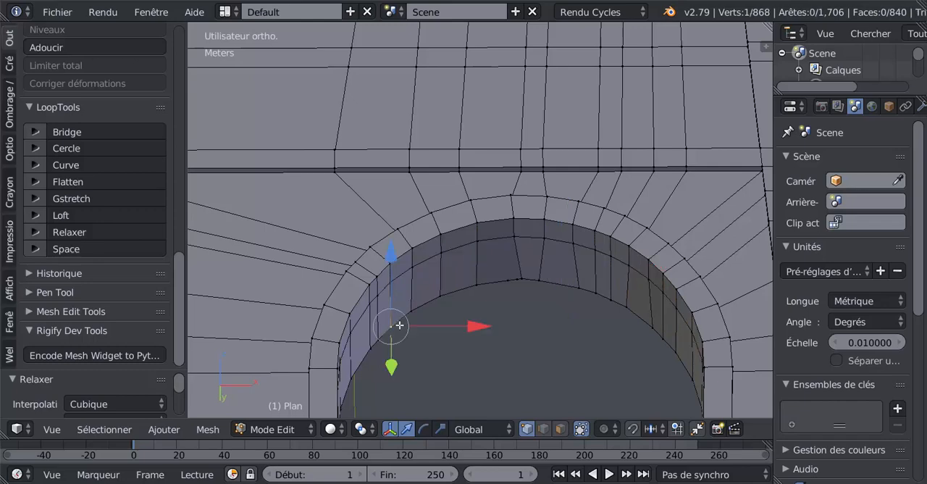
pyautogui.moveTo(460, 336); pyautogui.dragTo(497, 348, button='middle')
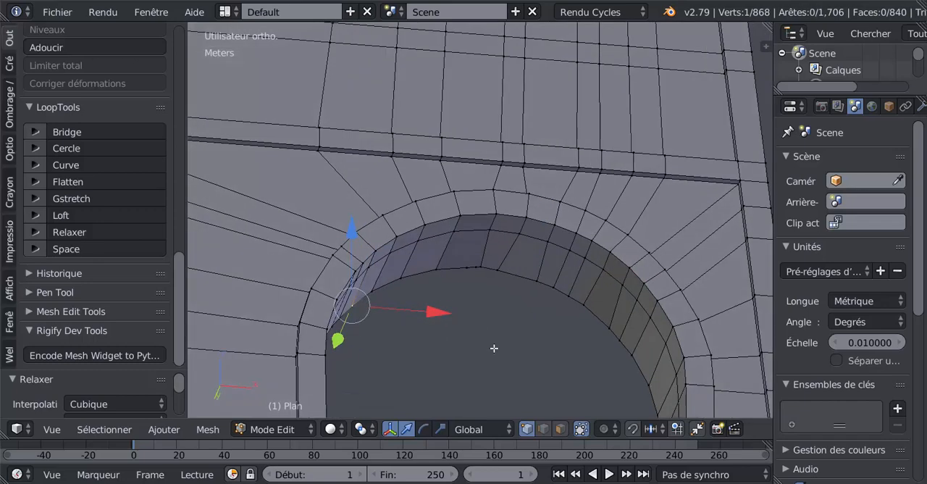
pyautogui.keyDown('ctrl'); pyautogui.rightClick(625, 375); pyautogui.keyUp('ctrl')
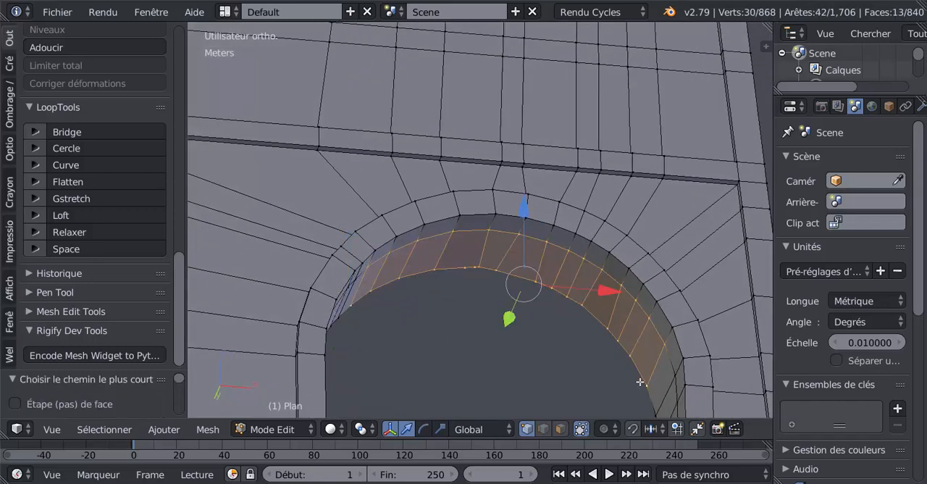
pyautogui.rightClick(646, 383)
pyautogui.moveTo(507, 376); pyautogui.dragTo(582, 368, button='middle')
pyautogui.keyDown('ctrl'); pyautogui.rightClick(430, 342); pyautogui.keyUp('ctrl')
pyautogui.rightClick(429, 343)
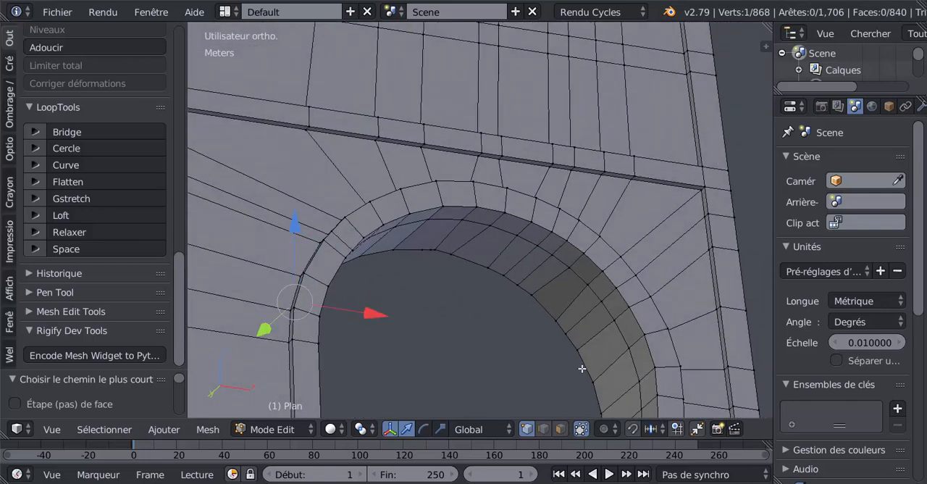
pyautogui.keyDown('shift'); pyautogui.rightClick(593, 379); pyautogui.keyUp('shift')
pyautogui.hotkey('ctrl', 'z')
pyautogui.hotkey('ctrl', 'z')
pyautogui.moveTo(595, 361); pyautogui.dragTo(560, 318, button='middle')
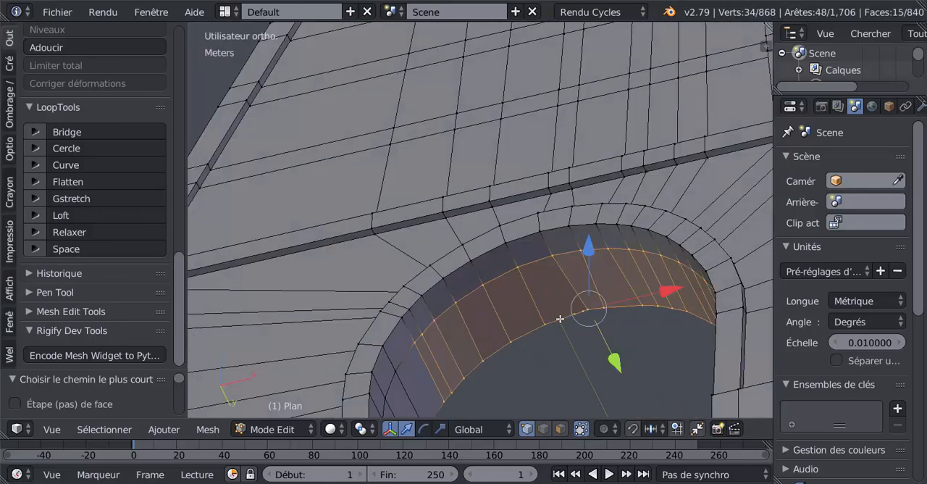
pyautogui.hotkey('ctrl', 'z')
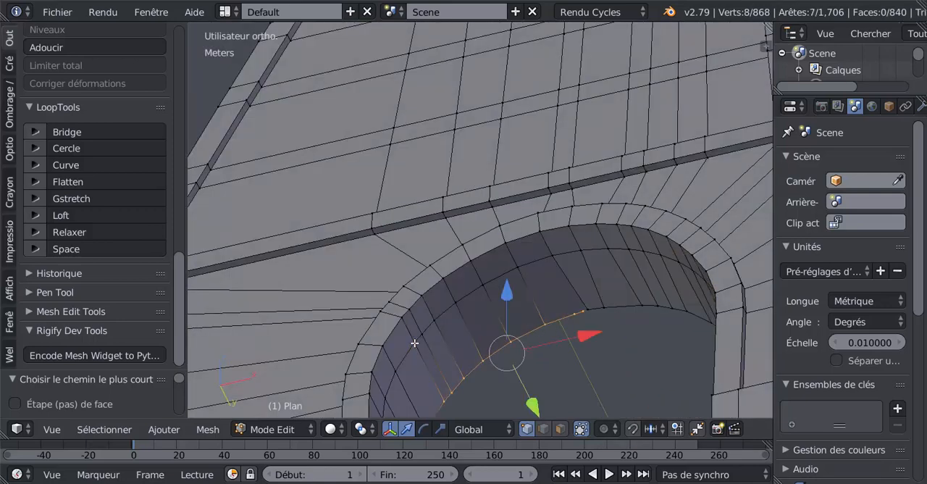
# Add the remaining vertices along the far edge of the arch's underside with circle select and relax the whole path
pyautogui.moveTo(534, 368); pyautogui.dragTo(577, 331, button='middle')
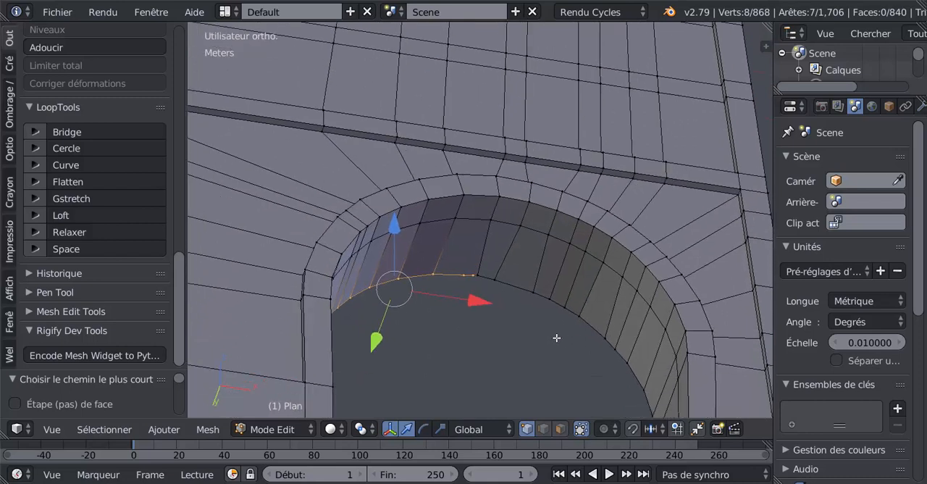
pyautogui.keyDown('ctrl'); pyautogui.click(596, 330); pyautogui.keyUp('ctrl')
pyautogui.keyDown('ctrl'); pyautogui.click(643, 375); pyautogui.keyUp('ctrl')
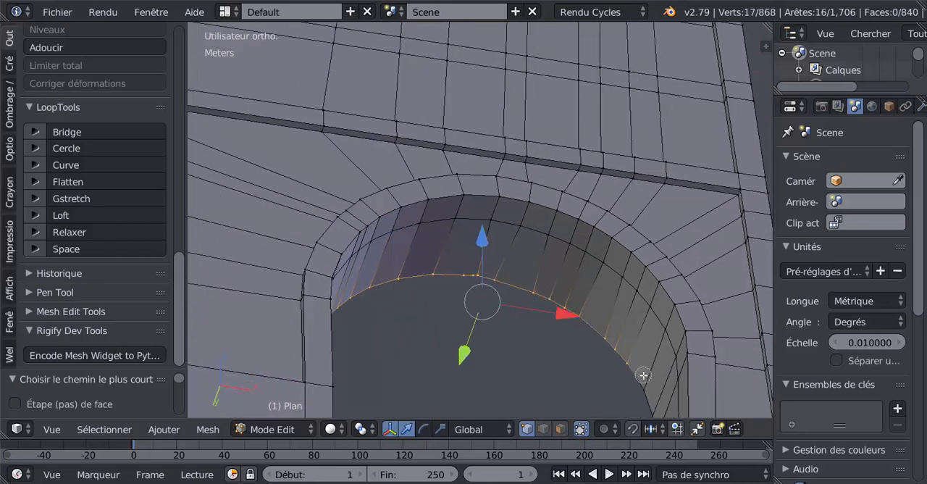
pyautogui.keyDown('ctrl'); pyautogui.click(643, 380); pyautogui.keyUp('ctrl')
pyautogui.click(87, 232)
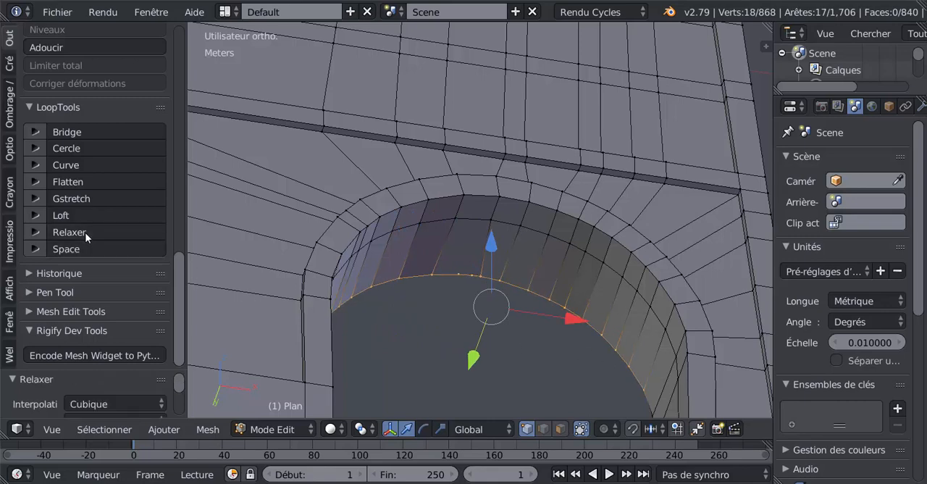
# Check the smoothed arch's shading in Object Mode and return to Edit Mode
pyautogui.moveTo(518, 361); pyautogui.dragTo(484, 372, button='middle')
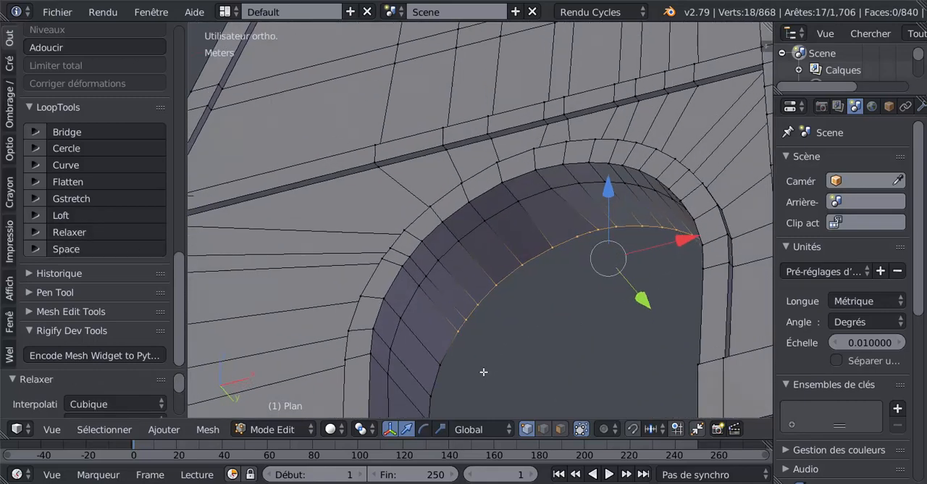
pyautogui.press('Tab')
pyautogui.press('Tab')
pyautogui.press('Tab')
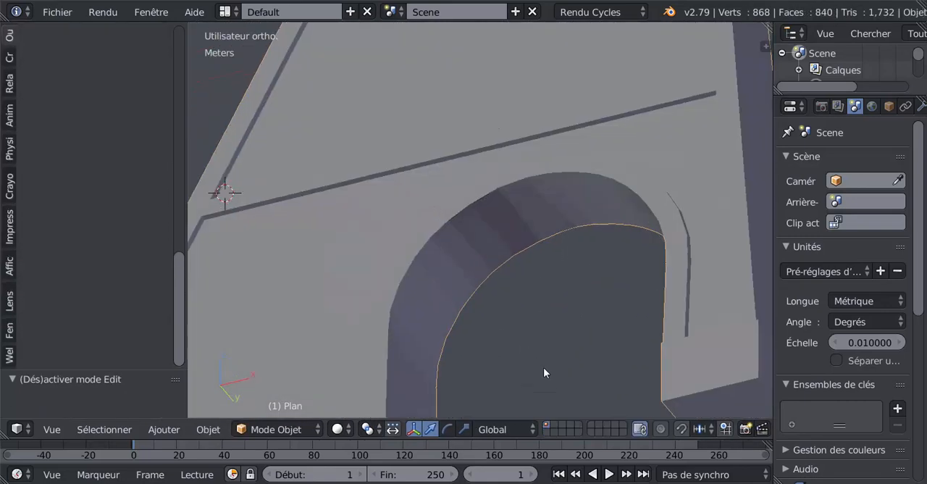
pyautogui.moveTo(543, 367); pyautogui.dragTo(601, 376, button='middle')
pyautogui.press('Tab')
# Circle-select the outer loop of vertices around the arch on the opposite side of the wall and relax it
pyautogui.keyDown('shift'); pyautogui.moveTo(574, 284); pyautogui.dragTo(572, 339, button='middle'); pyautogui.keyUp('shift')
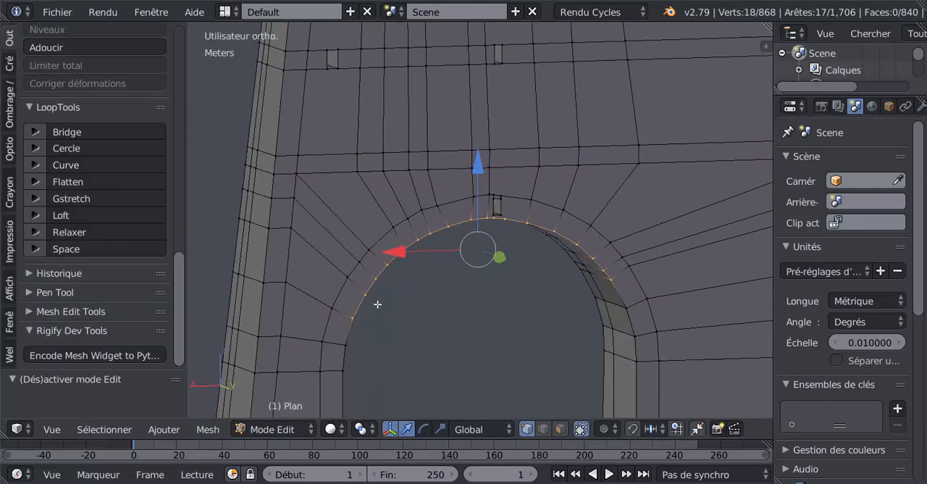
pyautogui.rightClick(333, 307)
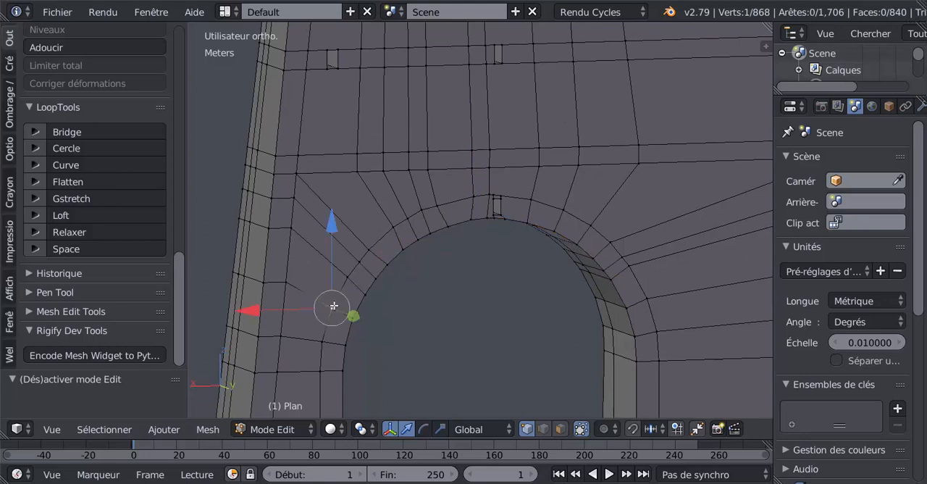
pyautogui.press('c')
pyautogui.moveTo(346, 278)
pyautogui.mouseDown()
pyautogui.moveTo(381, 232)
pyautogui.moveTo(497, 190)
pyautogui.moveTo(543, 203)
pyautogui.moveTo(632, 251)
pyautogui.moveTo(605, 231)
pyautogui.moveTo(647, 283)
pyautogui.moveTo(647, 298)
pyautogui.mouseUp()
pyautogui.rightClick(539, 273)
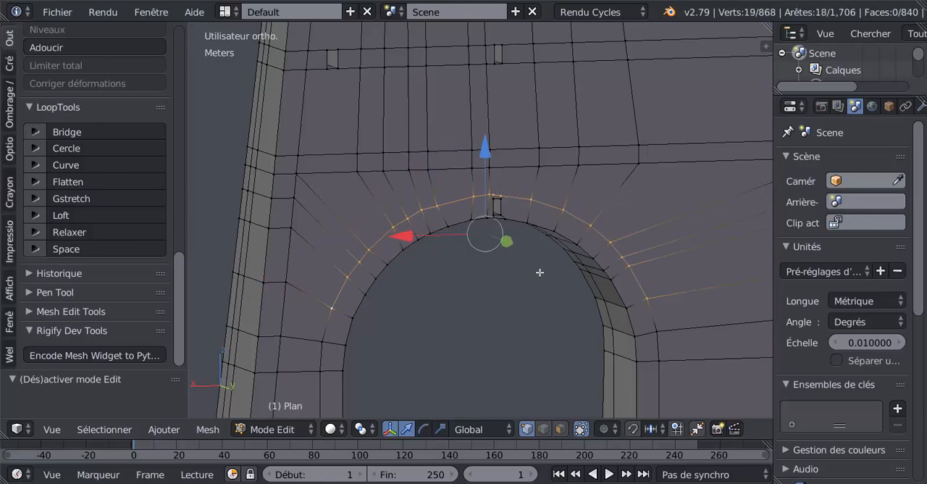
pyautogui.click(73, 231)
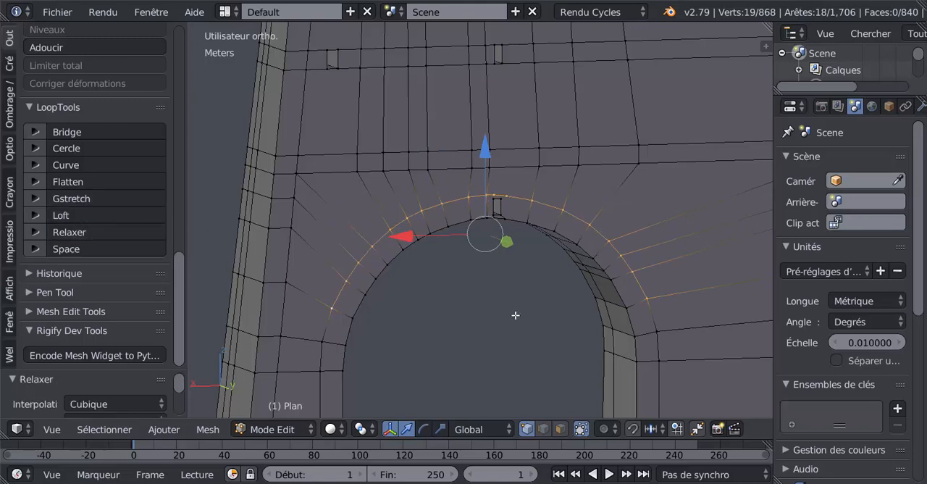
# Clear the selection, circle-select the vertices along the arch's opening edge on that side, and smooth them with LoopTools Relax
pyautogui.moveTo(514, 315); pyautogui.dragTo(474, 322, button='middle')
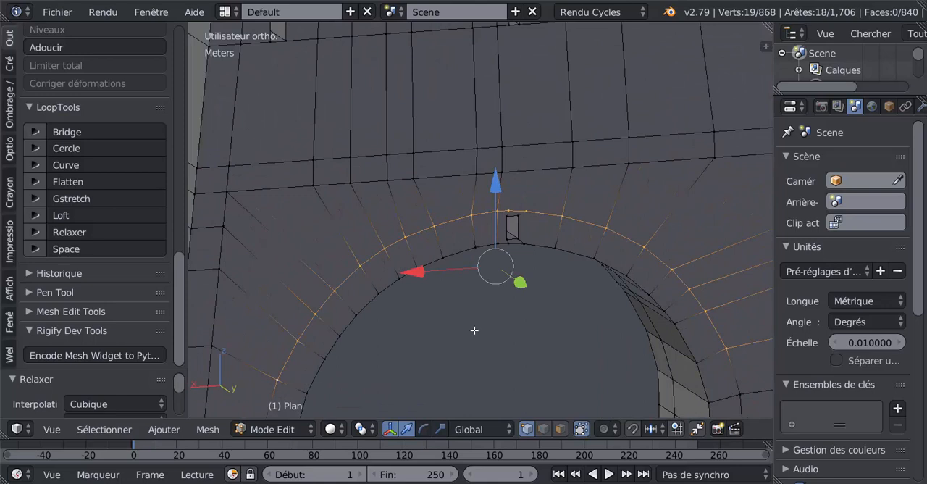
pyautogui.press('a')
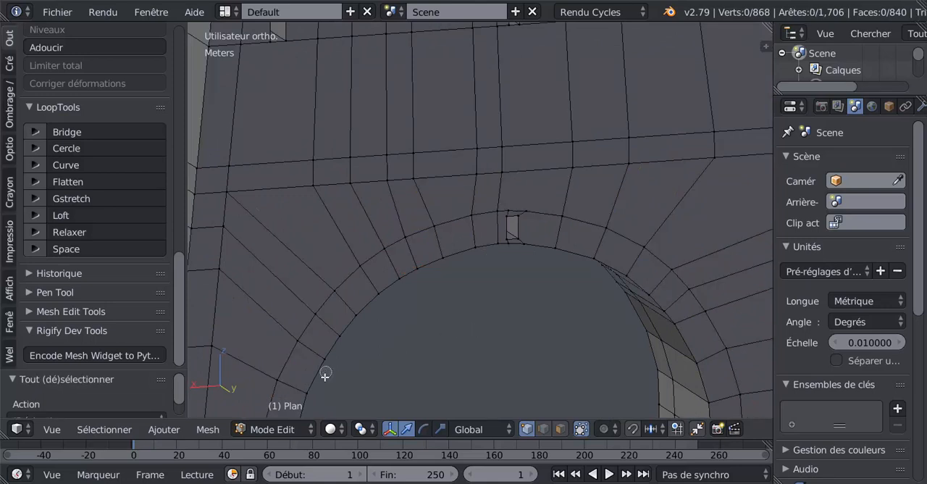
pyautogui.moveTo(311, 391)
pyautogui.mouseDown()
pyautogui.moveTo(366, 302)
pyautogui.moveTo(463, 250)
pyautogui.moveTo(578, 249)
pyautogui.mouseUp()
pyautogui.rightClick(644, 250)
pyautogui.moveTo(645, 261); pyautogui.dragTo(590, 288, button='middle')
pyautogui.press('c')
pyautogui.moveTo(570, 300)
pyautogui.mouseDown()
pyautogui.moveTo(542, 385)
pyautogui.moveTo(482, 325)
pyautogui.moveTo(441, 373)
pyautogui.mouseUp()
pyautogui.rightClick(441, 372)
pyautogui.scroll(-4, 424, 379)
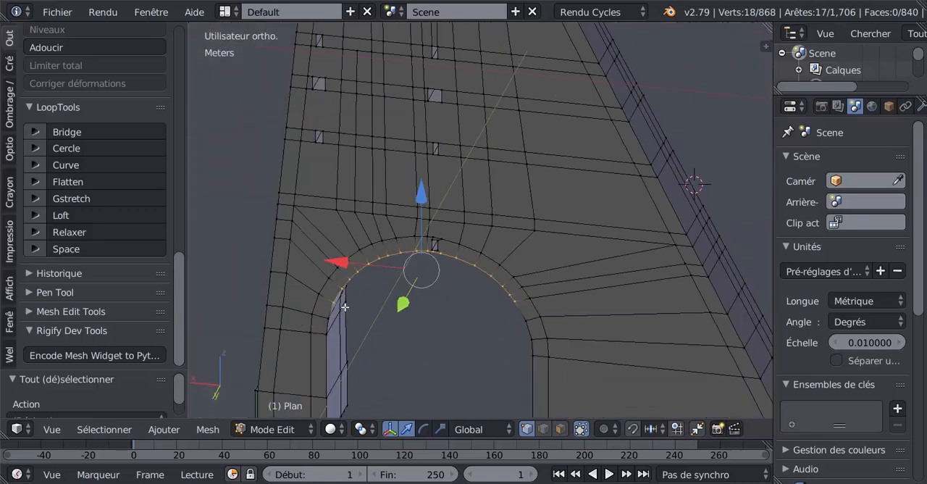
pyautogui.scroll(2, 345, 307)
pyautogui.click(73, 231)
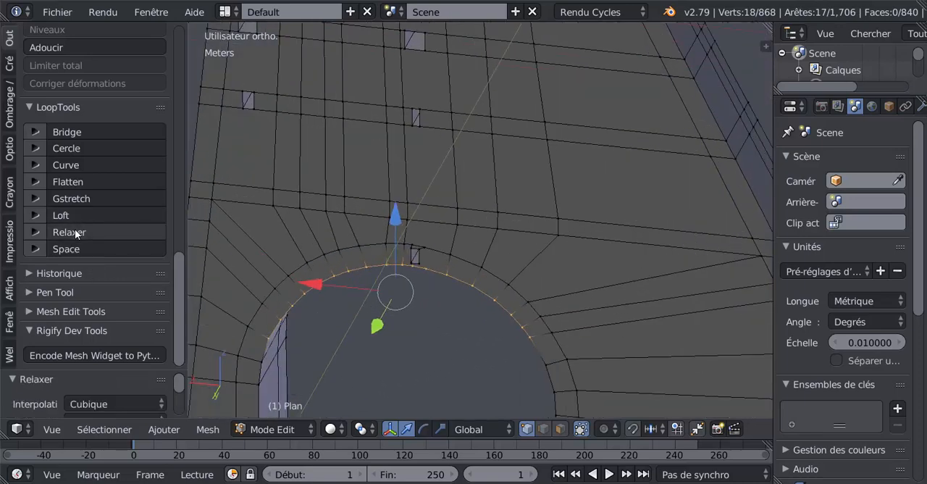
# Check the relaxed arch on both sides of the wall in Object Mode and return to Edit Mode
pyautogui.press('Tab')
pyautogui.press('Tab')
pyautogui.scroll(-4, 448, 326)
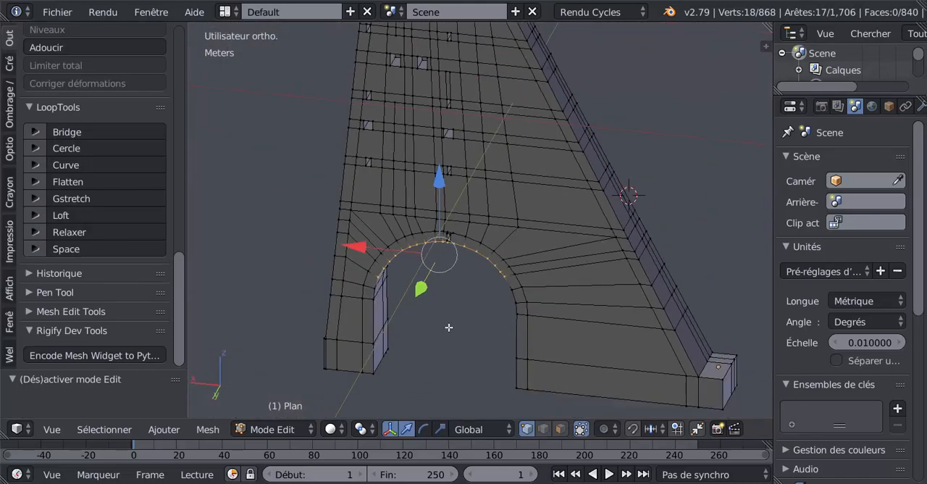
pyautogui.press('Tab')
pyautogui.moveTo(448, 327); pyautogui.dragTo(518, 369, button='middle')
pyautogui.press('Tab')
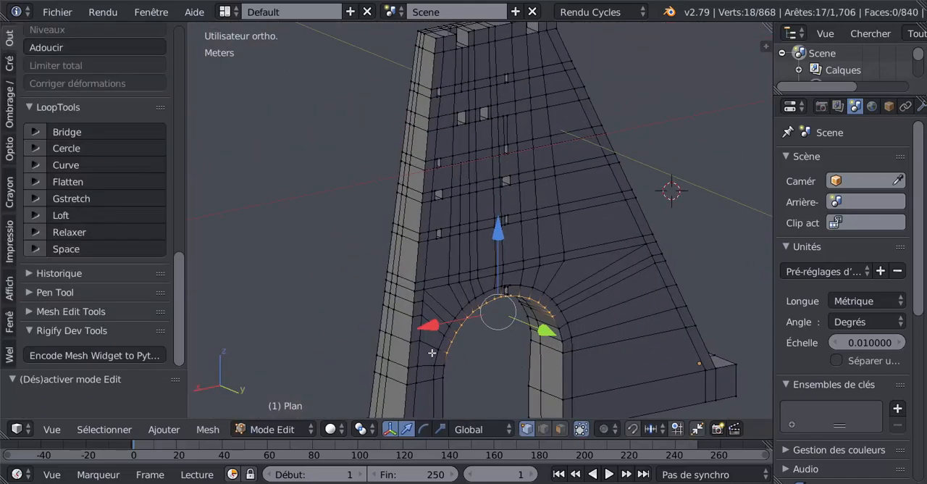
# Select the whole mesh, run all the 3D printing checks and bring up their report
pyautogui.press('a')
pyautogui.press('a')
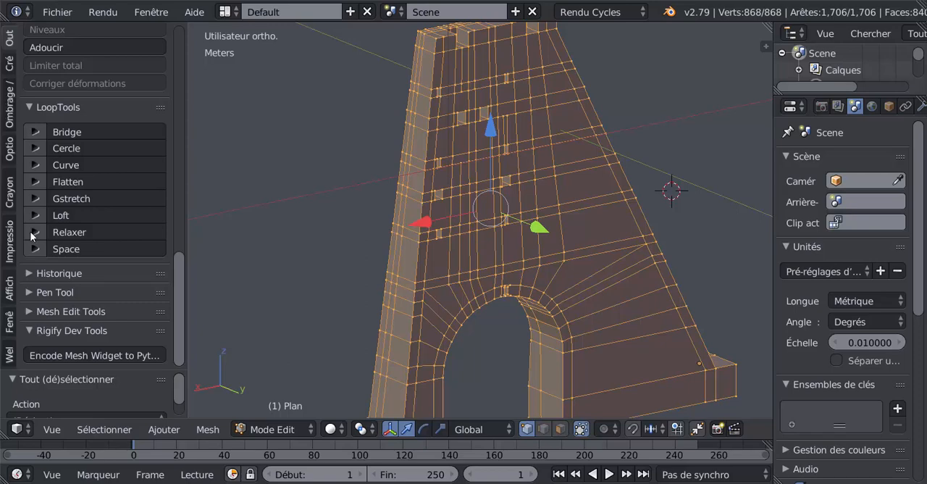
pyautogui.click(10, 241)
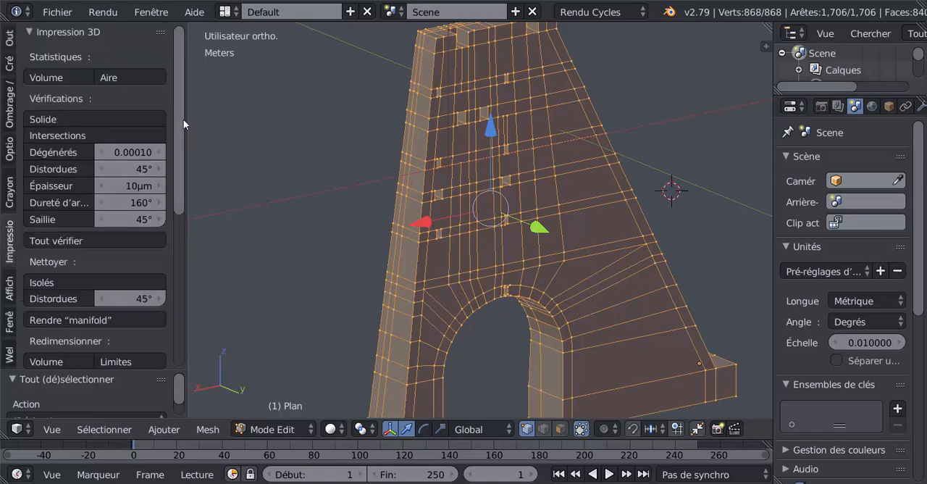
pyautogui.click(56, 241)
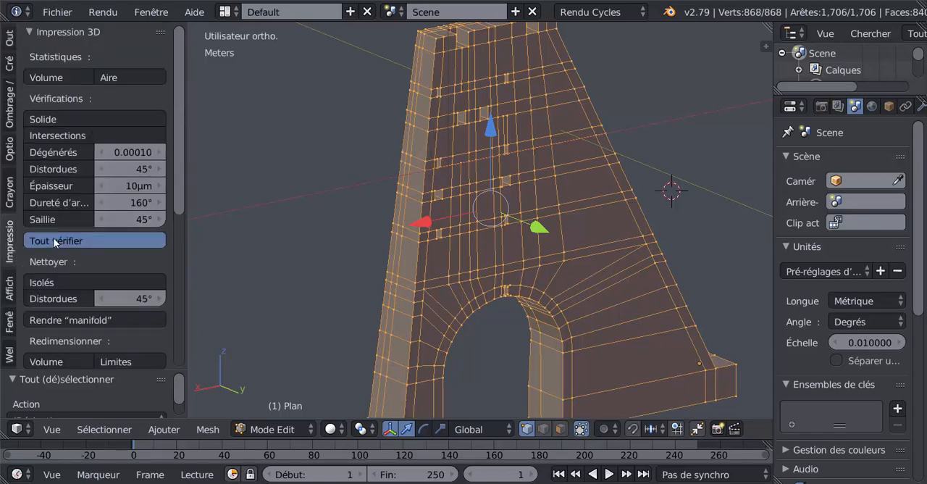
pyautogui.moveTo(183, 189); pyautogui.dragTo(207, 341)
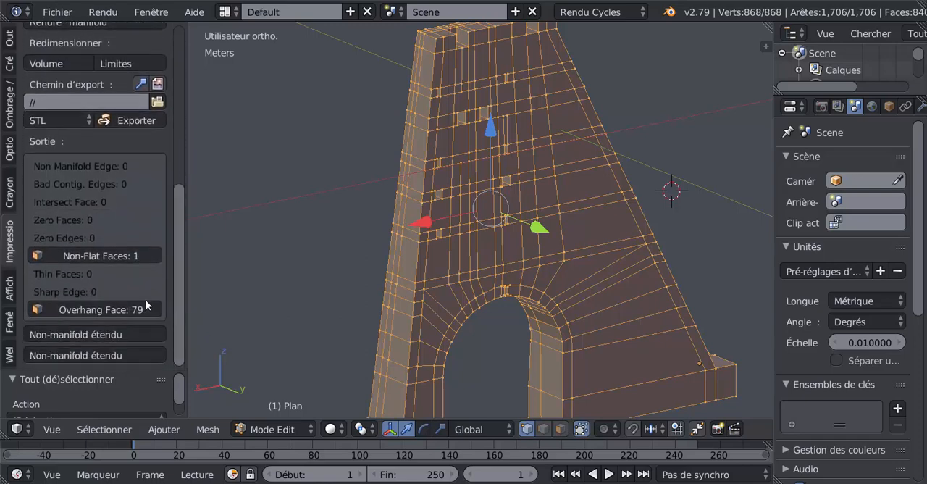
# Select the non-flat face reported under the arch and flatten its vertices with LoopTools Flatten
pyautogui.click(100, 256)
pyautogui.moveTo(391, 217); pyautogui.dragTo(461, 325, button='middle')
pyautogui.scroll(4, 410, 231)
pyautogui.scroll(3, 434, 263)
pyautogui.scroll(4, 444, 235)
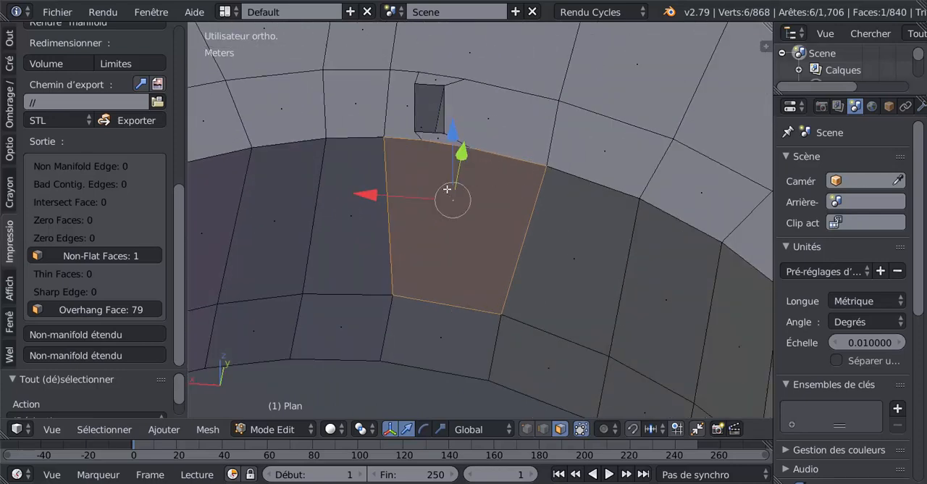
pyautogui.click(527, 429)
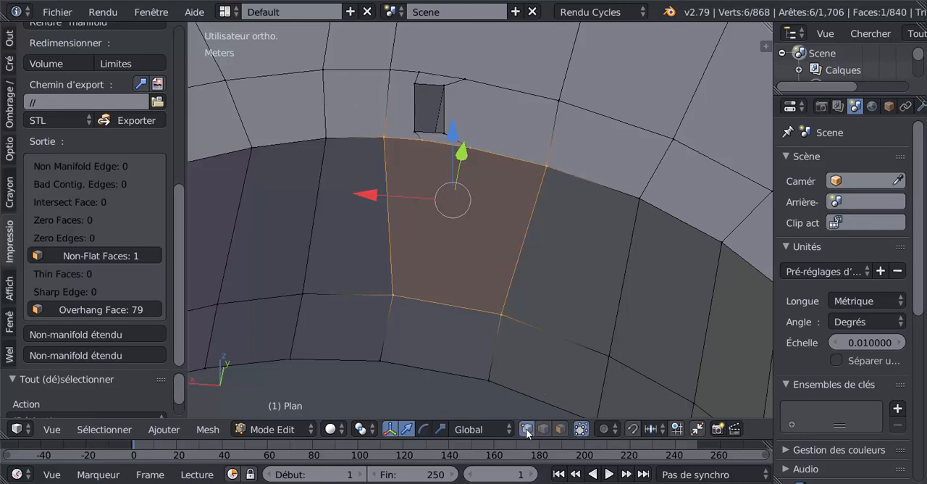
pyautogui.moveTo(454, 178); pyautogui.dragTo(424, 282, button='middle')
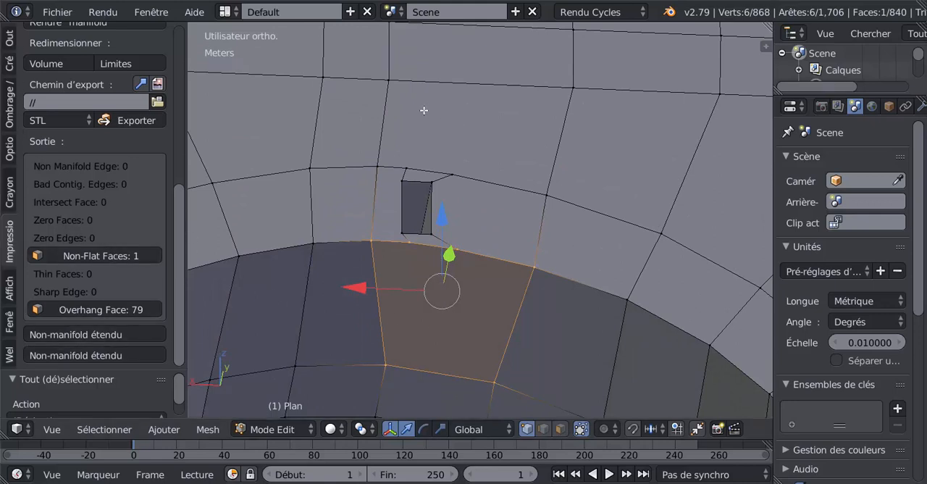
pyautogui.press('w')
pyautogui.moveTo(434, 68)
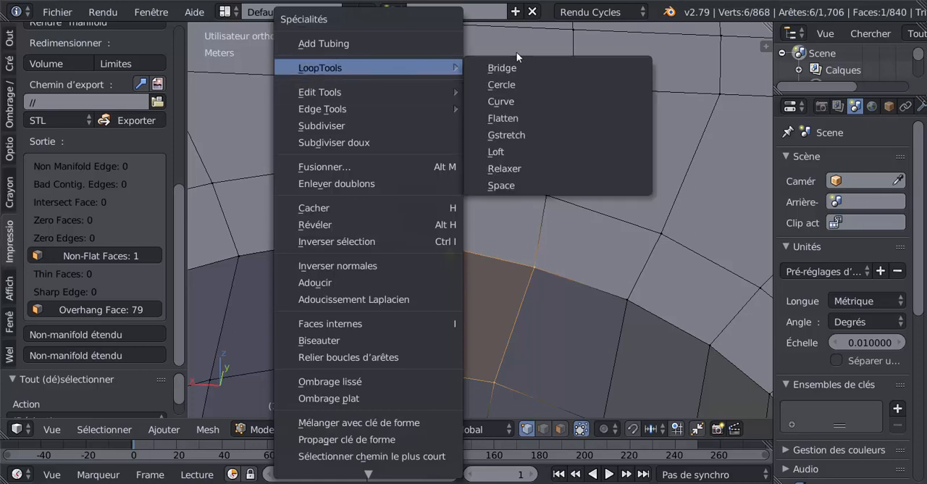
pyautogui.click(518, 119)
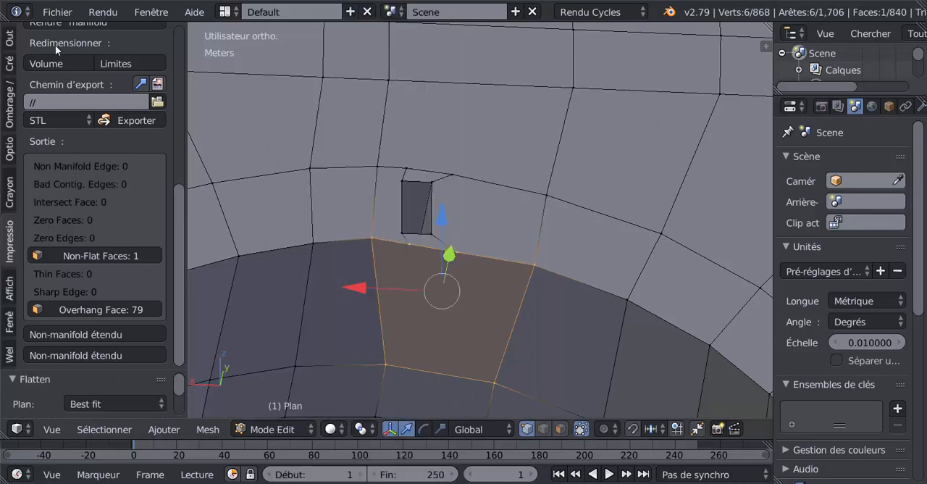
# Run all the 3D printing checks again on the flattened mesh and review the report
pyautogui.moveTo(175, 229); pyautogui.dragTo(176, 145)
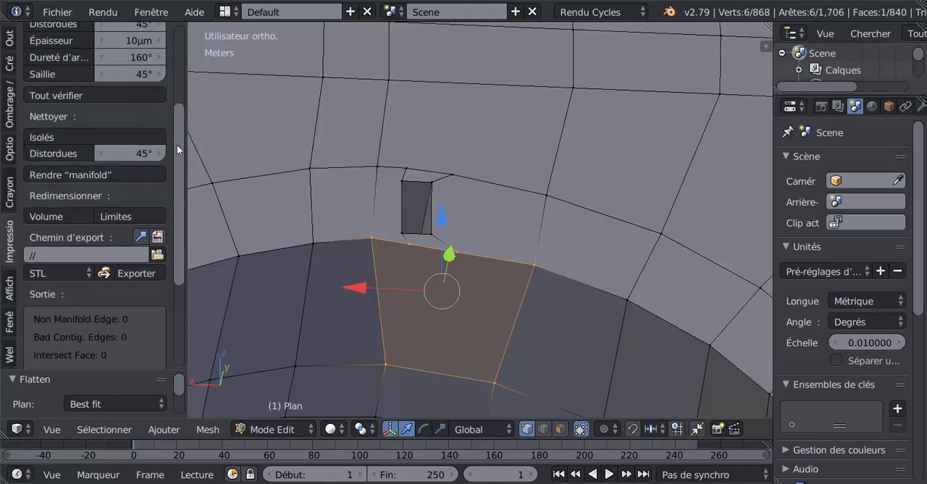
pyautogui.click(67, 95)
pyautogui.moveTo(179, 210); pyautogui.dragTo(179, 287)
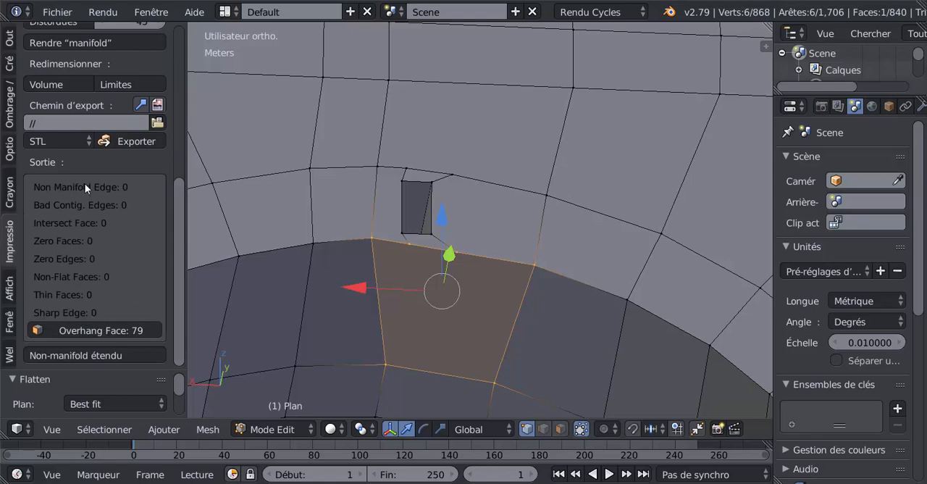
# Inspect the arch's shading in Object Mode, return to Edit Mode and view the whole wall from the other side
pyautogui.scroll(-8, 452, 235)
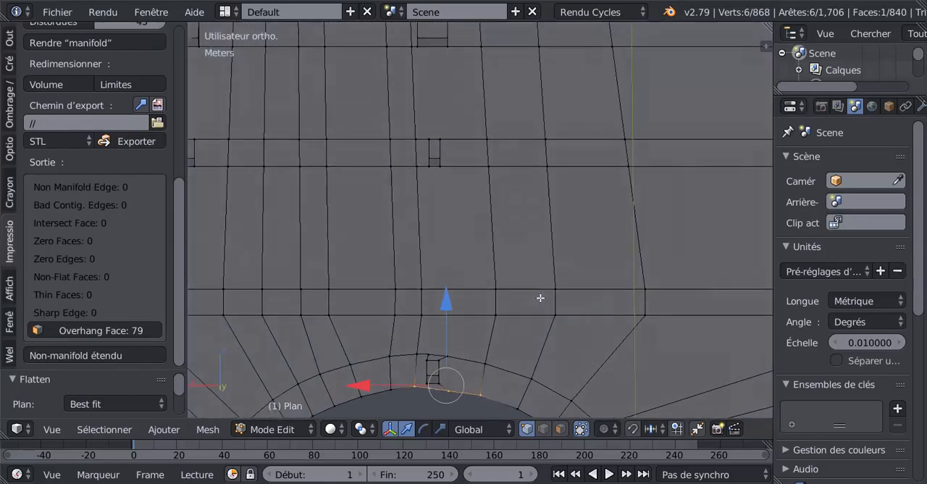
pyautogui.press('Tab')
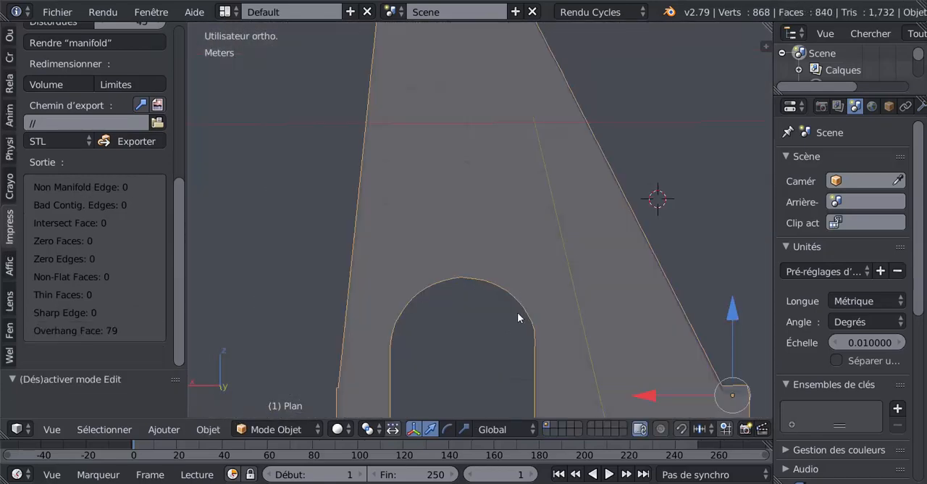
pyautogui.moveTo(472, 321); pyautogui.dragTo(520, 326, button='middle')
pyautogui.press('Tab')
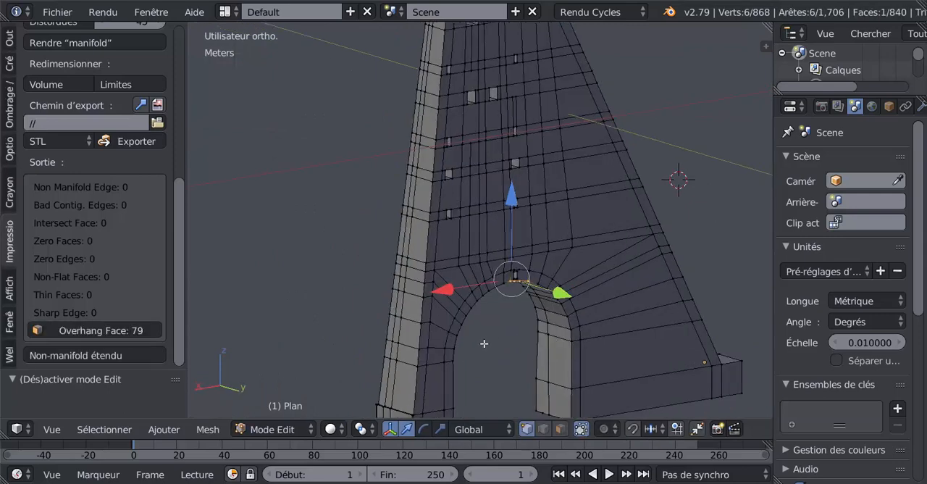
pyautogui.scroll(-6, 488, 280)
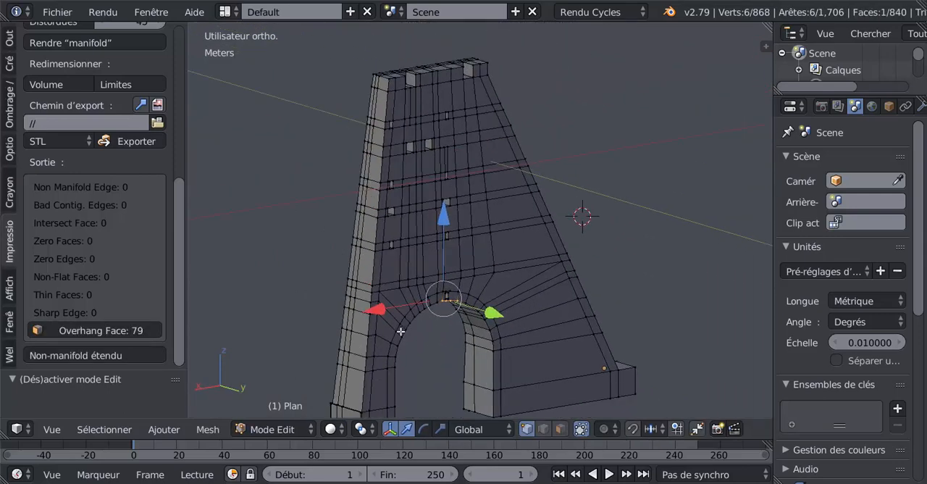
pyautogui.moveTo(405, 330); pyautogui.dragTo(590, 308, button='middle')
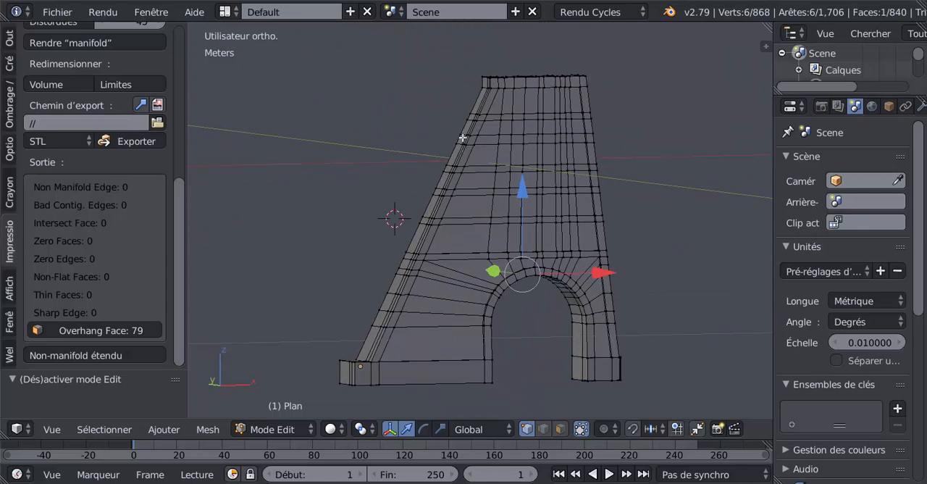
# Circle-select the faces along the wall's sloping edge, leave out the stray face beside it, and flatten them with LoopTools Flatten
pyautogui.moveTo(472, 120); pyautogui.dragTo(590, 204, button='middle')
pyautogui.click(560, 428)
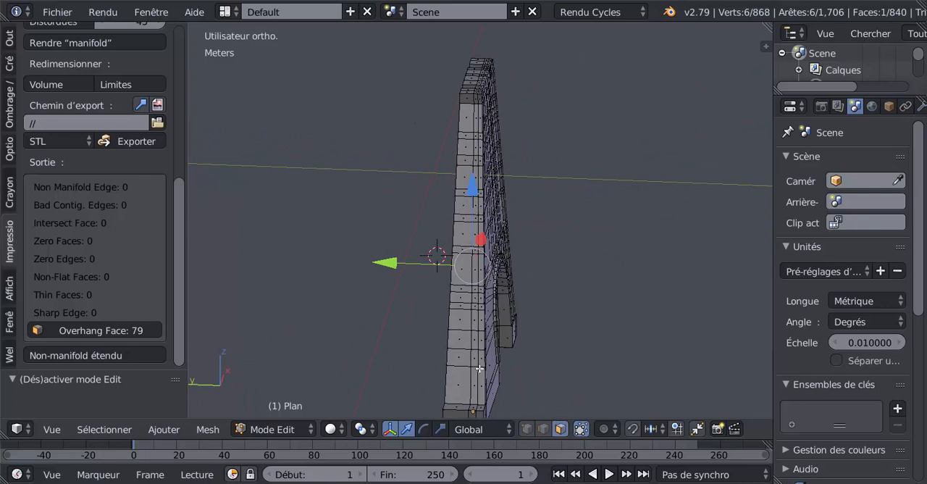
pyautogui.press('a')
pyautogui.press('c')
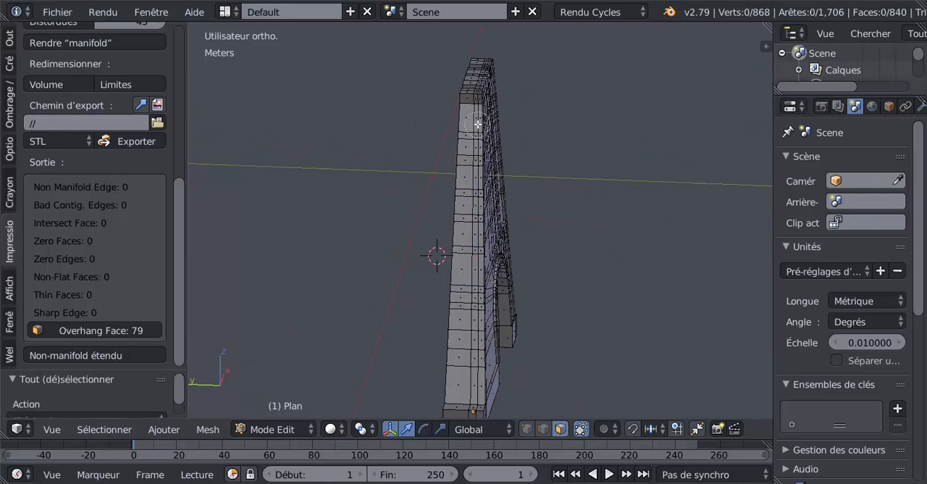
pyautogui.scroll(3, 473, 129)
pyautogui.moveTo(474, 130)
pyautogui.mouseDown()
pyautogui.moveTo(469, 356)
pyautogui.moveTo(470, 369)
pyautogui.moveTo(473, 337)
pyautogui.moveTo(477, 376)
pyautogui.moveTo(465, 372)
pyautogui.mouseUp()
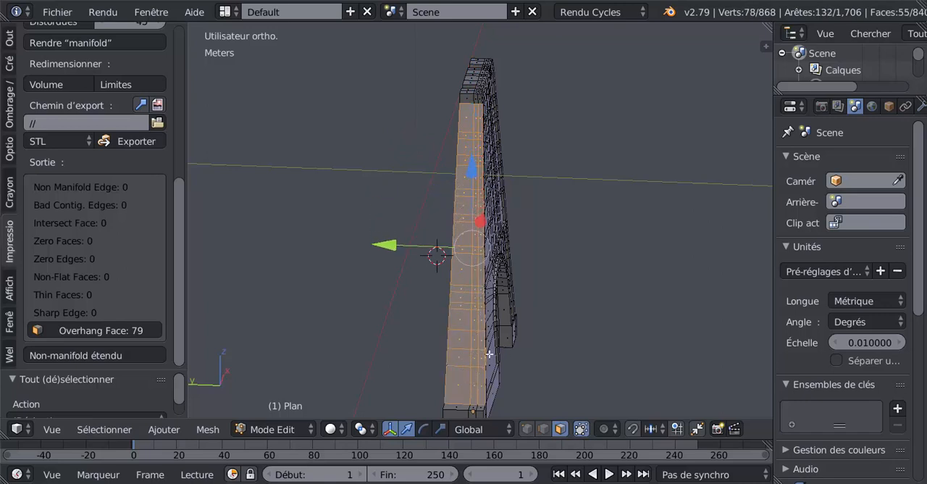
pyautogui.moveTo(489, 354); pyautogui.dragTo(469, 355, button='middle')
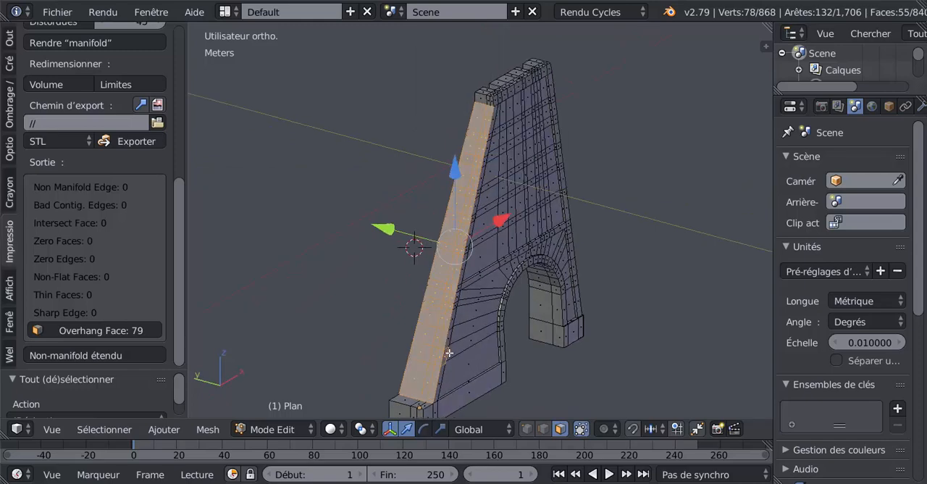
pyautogui.keyDown('shift'); pyautogui.rightClick(449, 353); pyautogui.keyUp('shift')
pyautogui.keyDown('shift'); pyautogui.rightClick(448, 352); pyautogui.keyUp('shift')
pyautogui.keyDown('shift'); pyautogui.rightClick(445, 354); pyautogui.keyUp('shift')
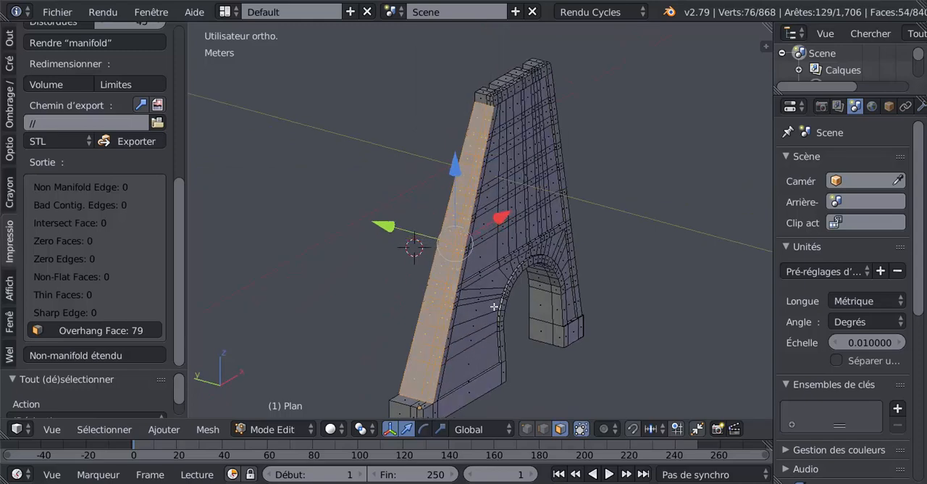
pyautogui.moveTo(493, 307); pyautogui.dragTo(532, 294, button='middle')
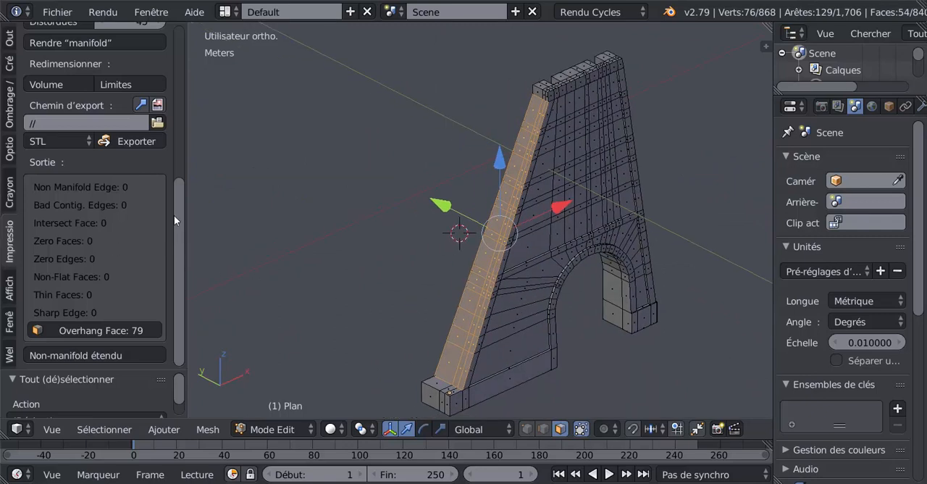
pyautogui.moveTo(177, 224); pyautogui.dragTo(192, 186)
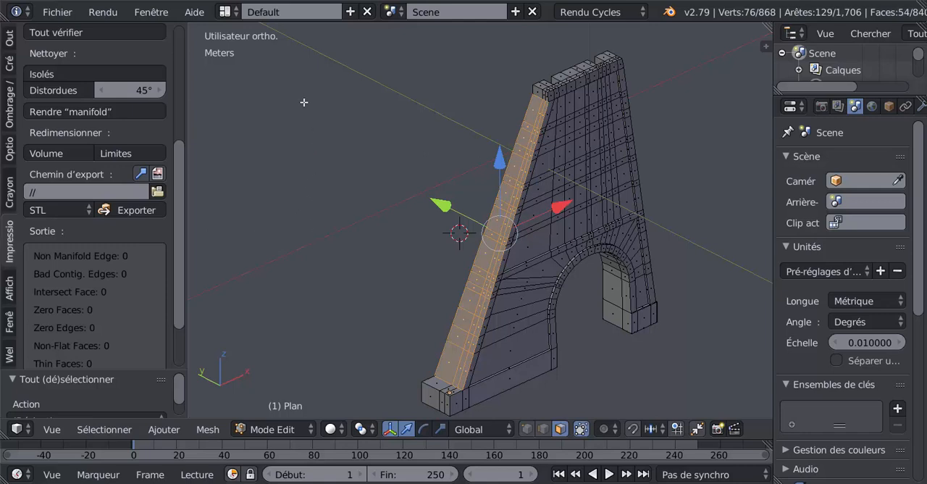
pyautogui.press('w')
pyautogui.moveTo(300, 100)
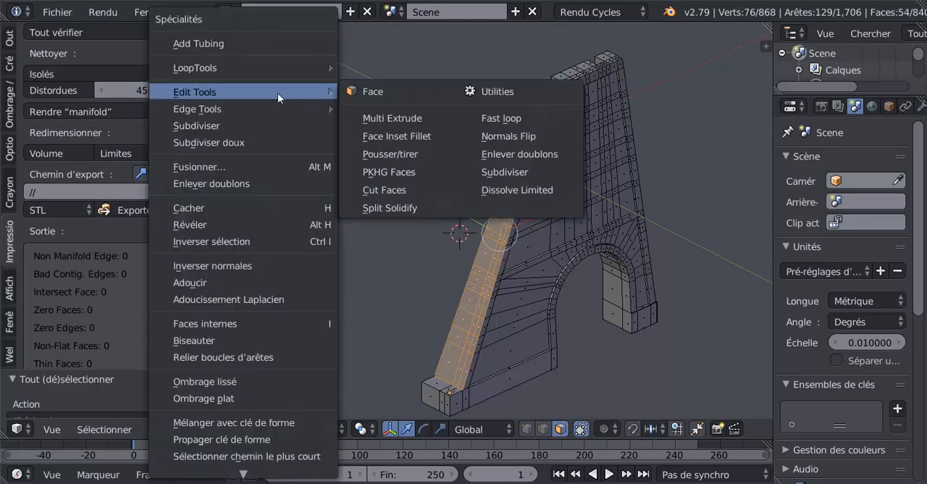
pyautogui.moveTo(250, 73)
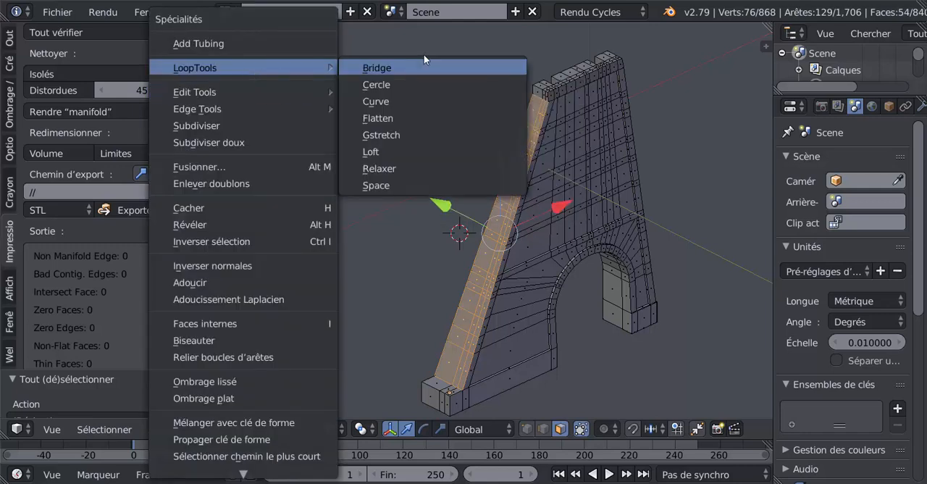
pyautogui.click(387, 118)
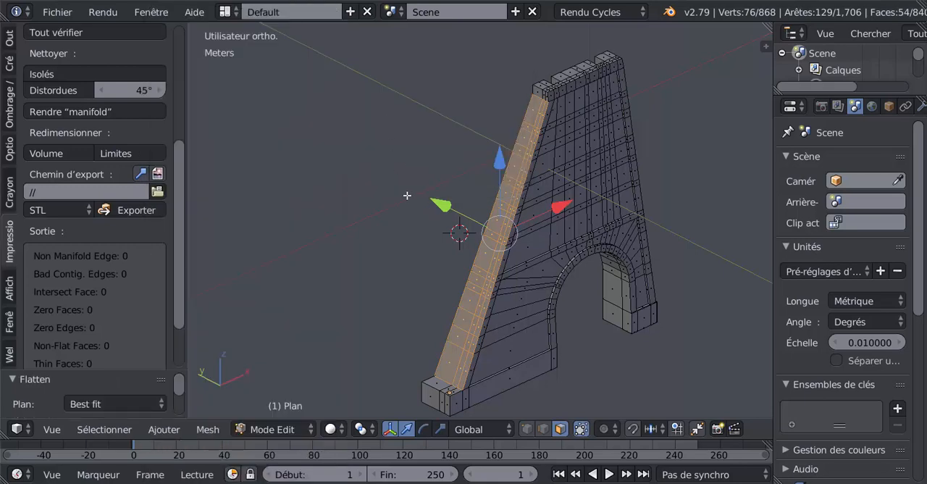
# Check the flattened sloping edge in Object Mode, return to Edit Mode and look through the 3D print report
pyautogui.press('Tab')
pyautogui.press('Tab')
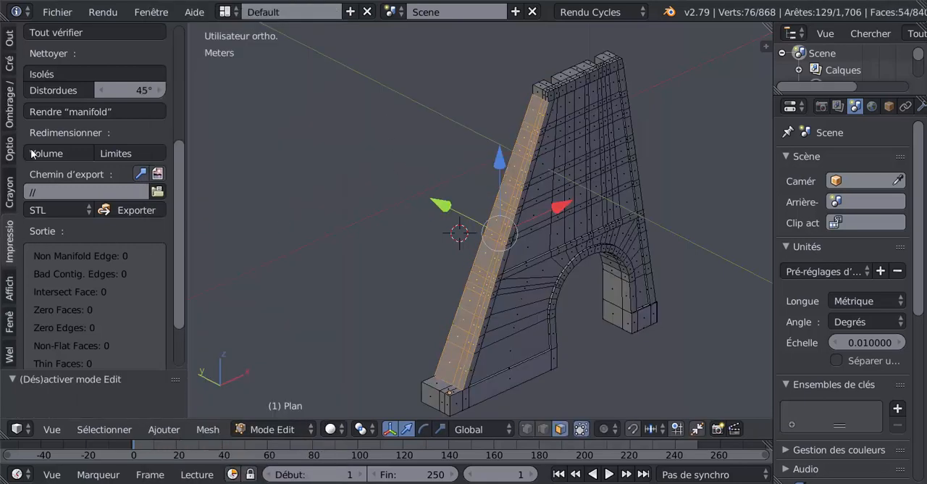
pyautogui.scroll(1, 58, 83)
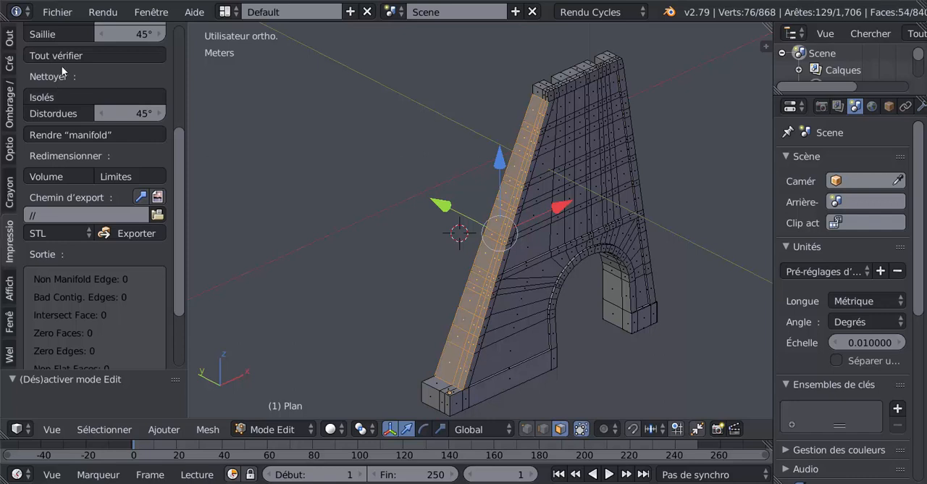
pyautogui.scroll(-2, 180, 239)
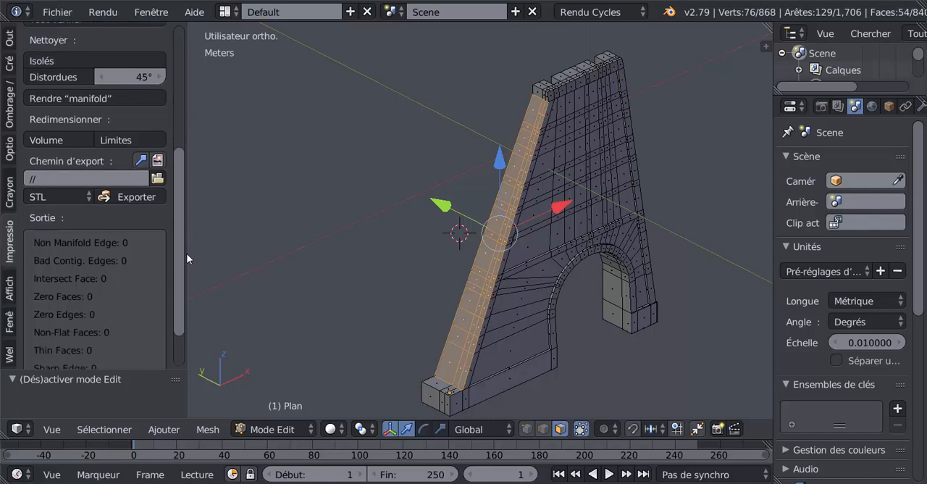
pyautogui.scroll(-3, 186, 253)
# Inspect the wall's sloping edge and arch up close in Object Mode, and return to Edit Mode
pyautogui.press('Tab')
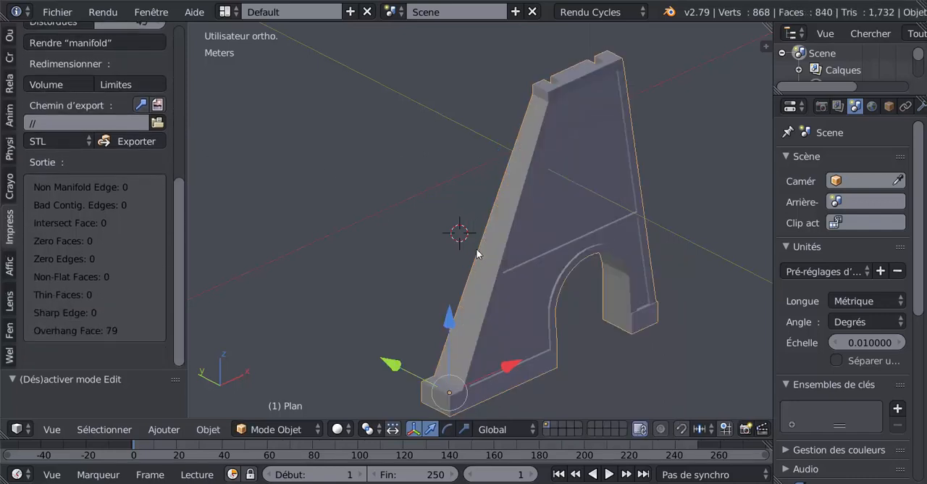
pyautogui.moveTo(477, 253); pyautogui.dragTo(429, 225, button='middle')
pyautogui.scroll(1, 615, 236)
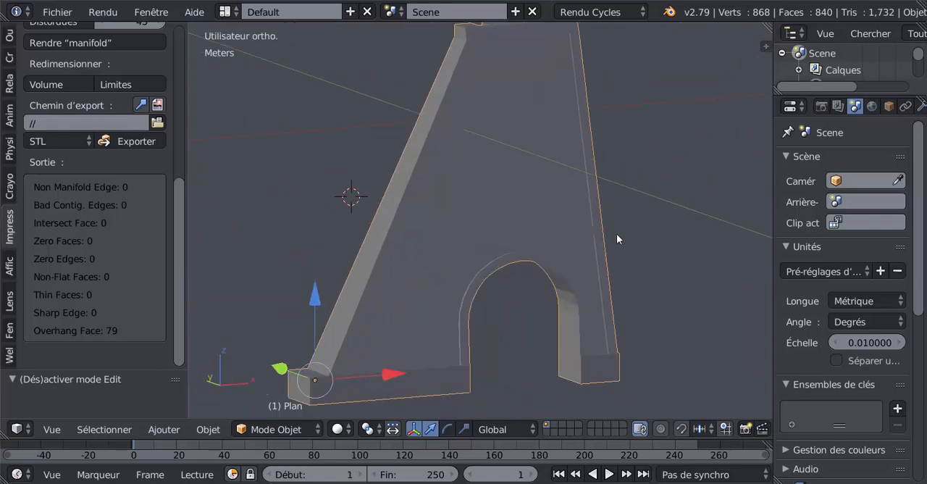
pyautogui.press('Tab')
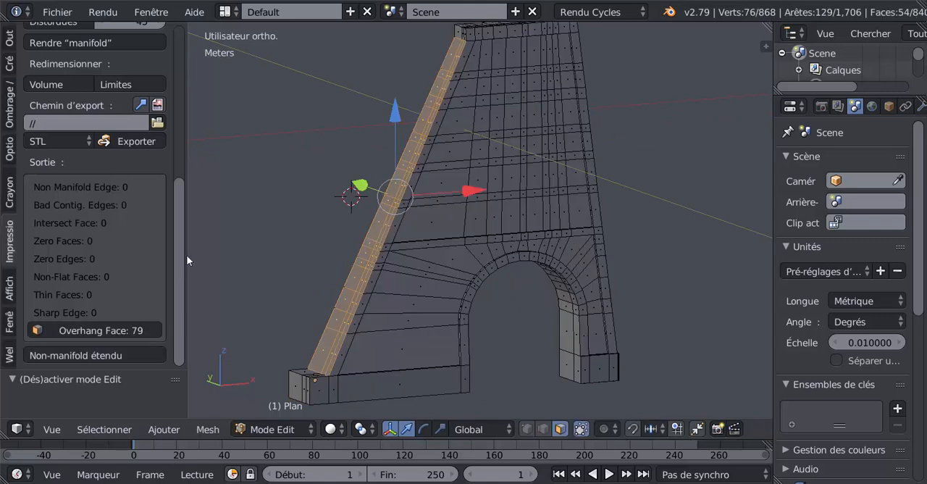
# Widen the area showing the print-check report and switch the wall back to Object Mode
pyautogui.moveTo(186, 254); pyautogui.dragTo(242, 288)
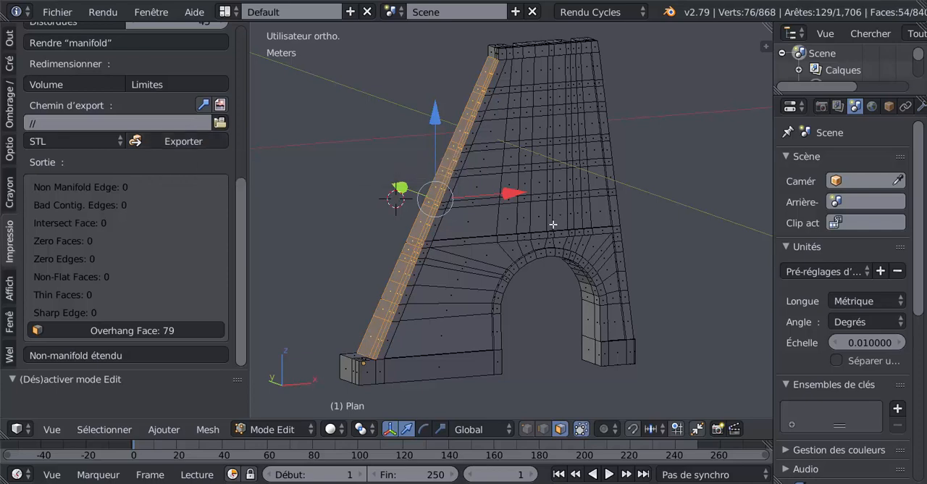
pyautogui.moveTo(552, 224)
pyautogui.mouseDown(button='middle')
pyautogui.moveTo(557, 241)
pyautogui.moveTo(540, 188)
pyautogui.moveTo(552, 208)
pyautogui.mouseUp(button='middle')
pyautogui.press('Tab')
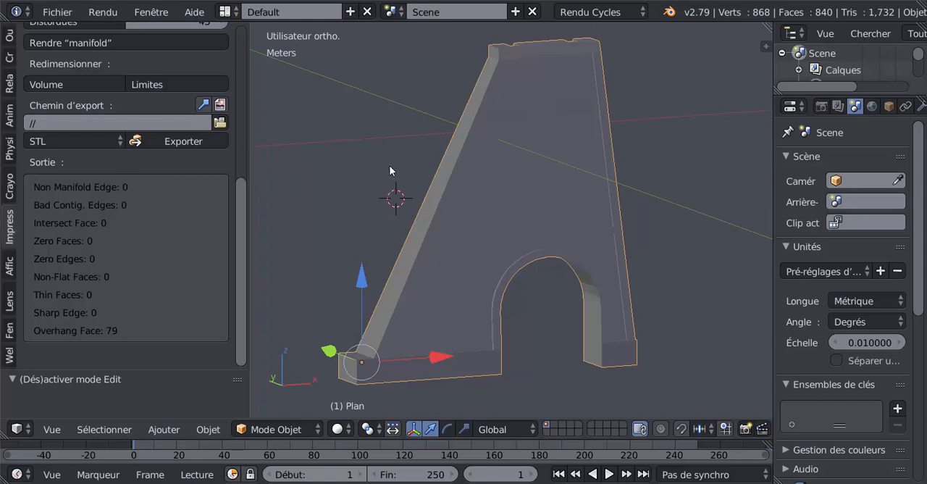
pyautogui.keyDown('shift'); pyautogui.moveTo(389, 170); pyautogui.dragTo(400, 188, button='middle'); pyautogui.keyUp('shift')
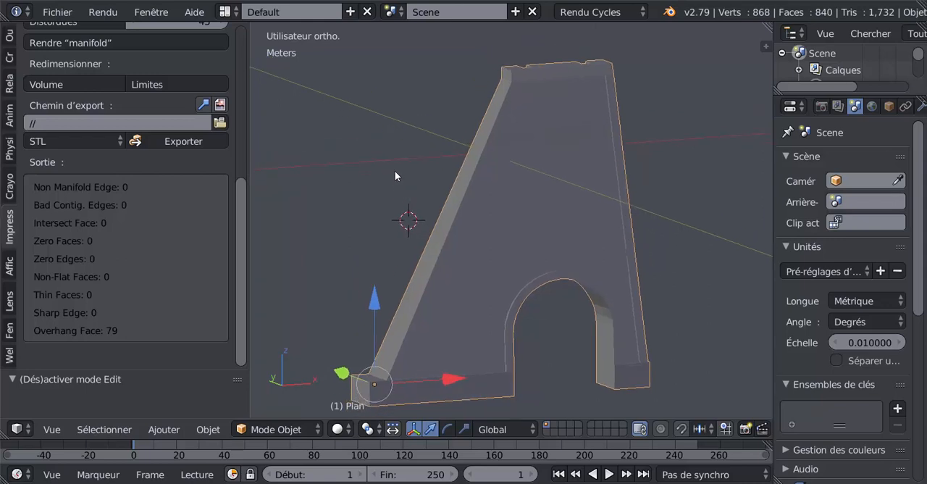